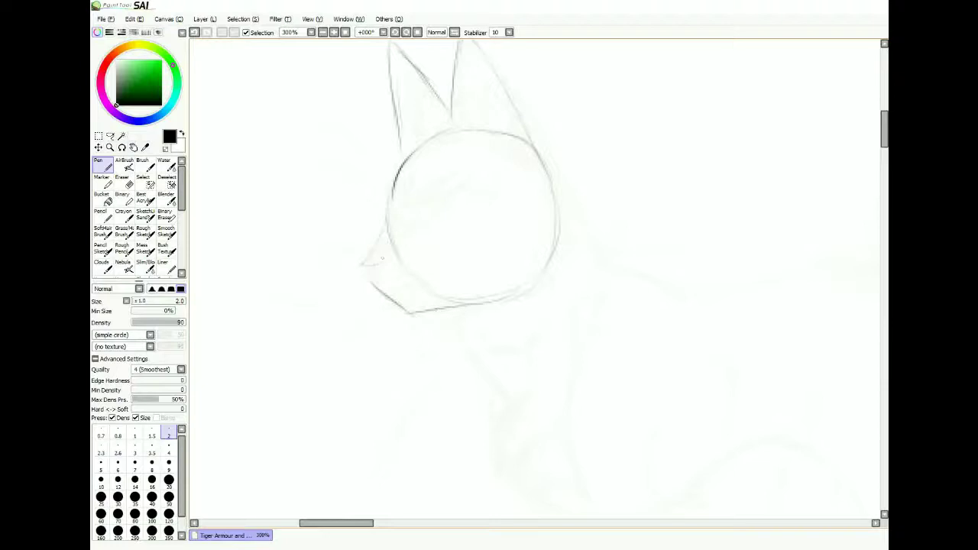
- Sketch the cat's slanted eye and the curved contour at the back of its head
left_click_drag(413, 195, 467, 185)
left_click_drag(419, 235, 468, 186)
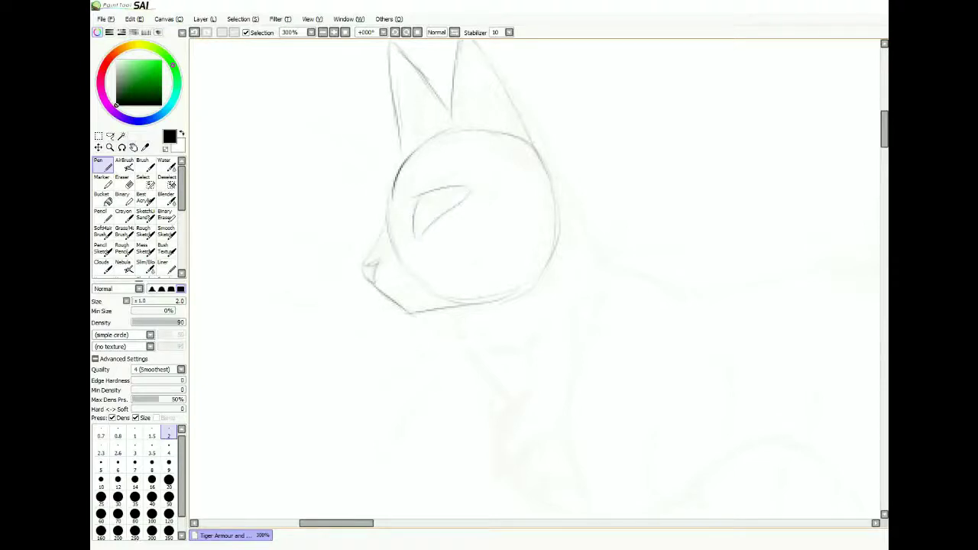
left_click_drag(459, 305, 435, 278)
left_click_drag(526, 166, 530, 255)
left_click_drag(533, 164, 542, 232)
left_click_drag(523, 161, 535, 187)
- Sketch the neck and chest lines, the withers and the front edge of the near shoulder
mouse_move(458, 306)
left_mouse_down()
mouse_move(451, 233)
mouse_move(483, 281)
mouse_move(392, 310)
left_mouse_up()
mouse_move(463, 103)
left_mouse_down()
mouse_move(516, 184)
mouse_move(495, 70)
left_mouse_up()
left_click_drag(465, 148, 453, 254)
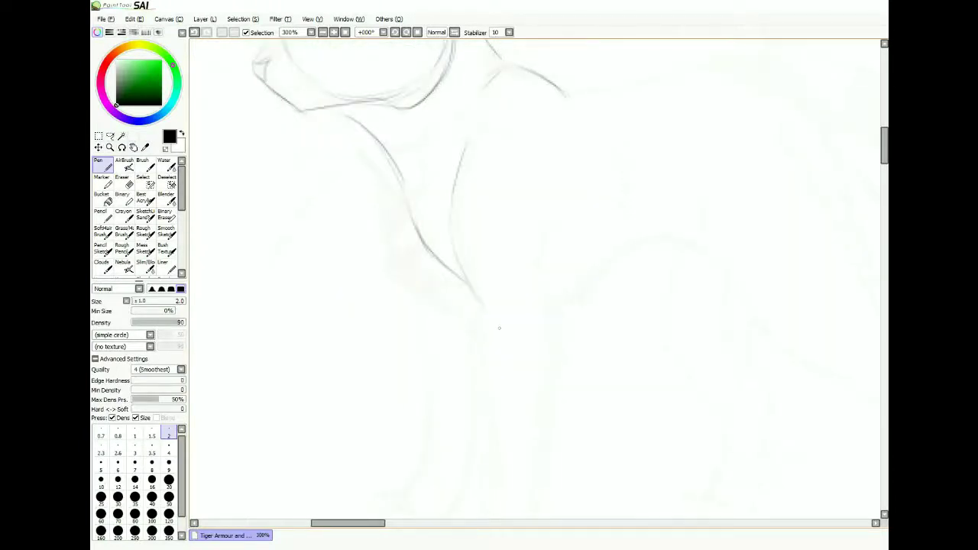
- Sketch the near foreleg down to a rounded paw with toe lines
left_click_drag(563, 324, 586, 137)
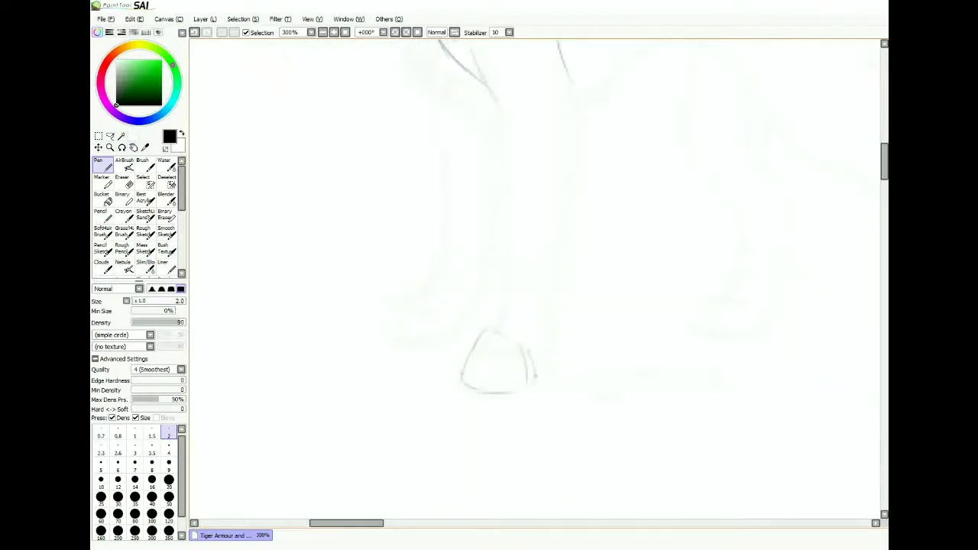
mouse_move(474, 334)
left_mouse_down()
mouse_move(495, 436)
mouse_move(496, 387)
left_mouse_up()
left_click_drag(519, 153, 516, 379)
- Sketch the back line, the belly and the outline of the near hind thigh down to the hock
mouse_move(565, 420)
left_mouse_down()
mouse_move(589, 261)
mouse_move(390, 467)
left_mouse_up()
mouse_move(441, 159)
left_mouse_down()
mouse_move(558, 131)
mouse_move(523, 89)
left_mouse_up()
mouse_move(519, 280)
left_mouse_down()
mouse_move(399, 319)
mouse_move(326, 310)
left_mouse_up()
left_click_drag(451, 105, 437, 187)
left_click_drag(508, 318, 612, 413)
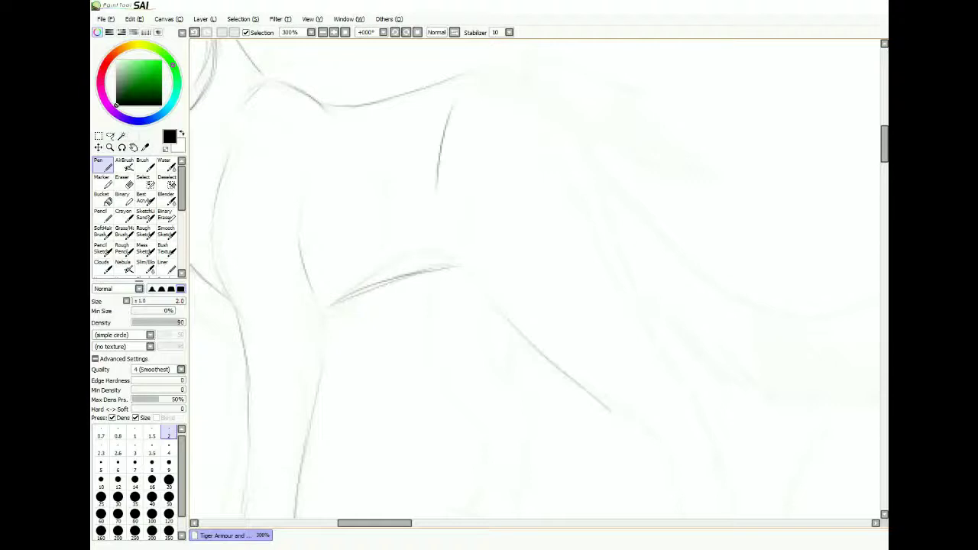
mouse_move(544, 83)
left_mouse_down()
mouse_move(639, 329)
mouse_move(587, 187)
left_mouse_up()
left_click_drag(587, 187, 627, 226)
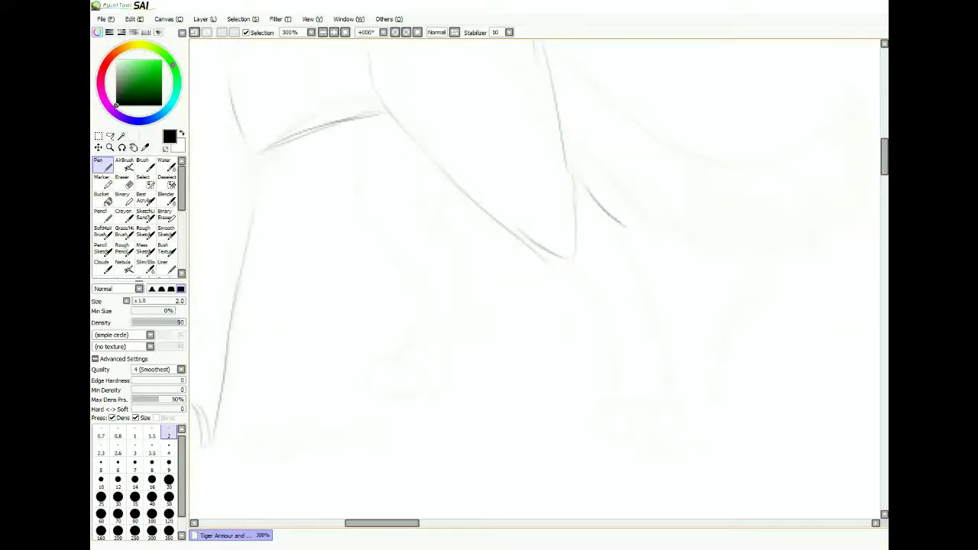
- Sketch the near hind lower leg and its paw with toe lines
left_click_drag(631, 399, 640, 447)
left_click_drag(655, 398, 669, 430)
left_click_drag(541, 251, 600, 386)
left_click_drag(578, 173, 633, 237)
left_click_drag(634, 240, 669, 364)
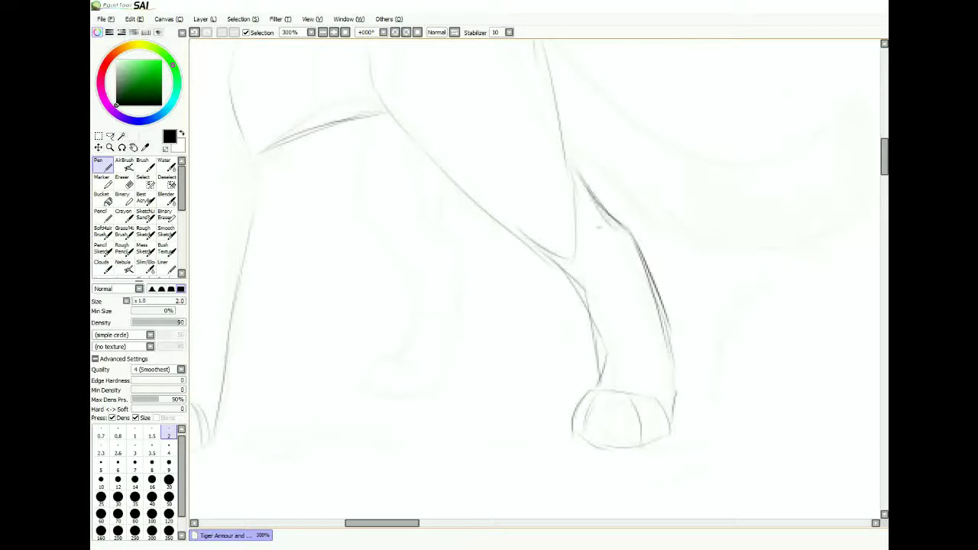
- Sketch the far hind leg with its thigh, lower leg and wedge-shaped paw behind the near one
left_click_drag(397, 253, 589, 256)
mouse_move(527, 128)
left_mouse_down()
mouse_move(600, 290)
mouse_move(639, 202)
left_mouse_up()
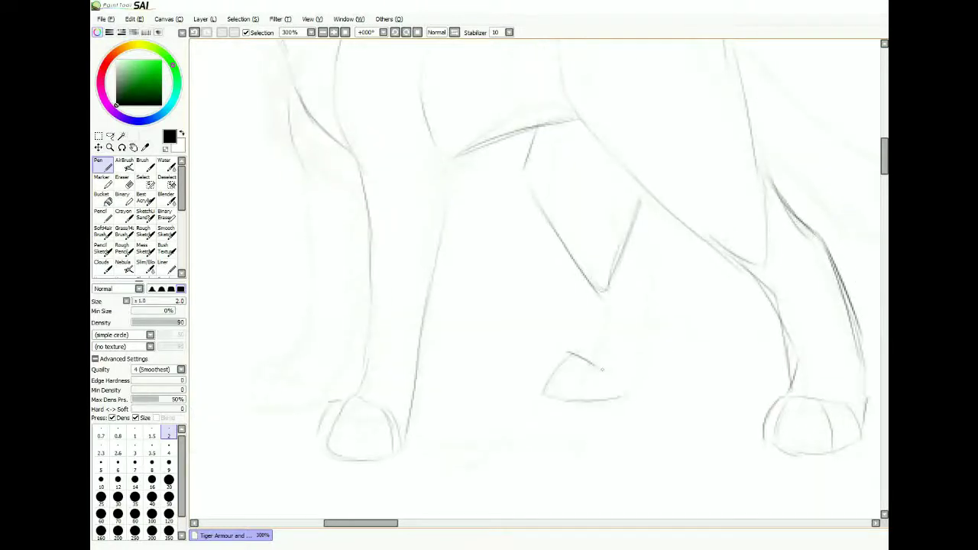
left_click_drag(675, 255, 629, 385)
left_click_drag(628, 385, 747, 412)
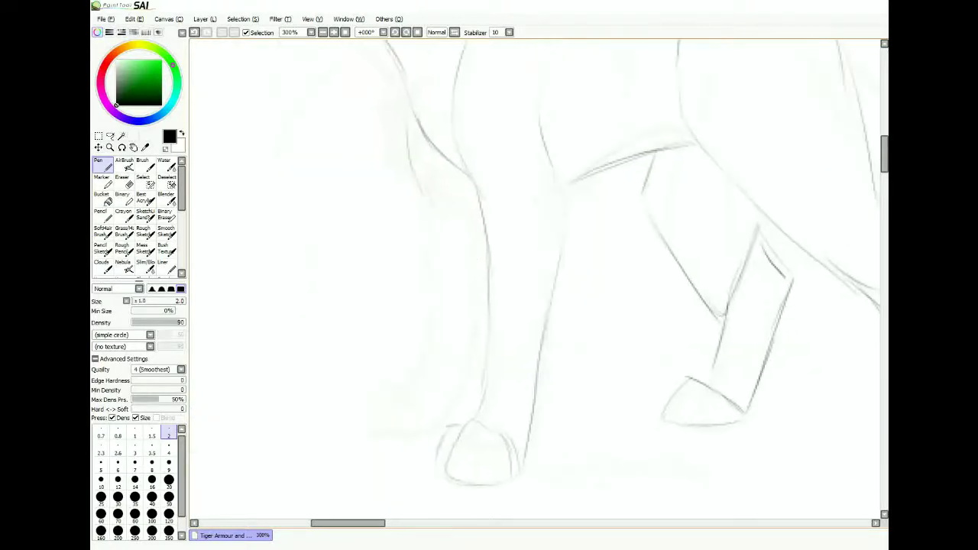
- Round off the near shoulder's lower end and sketch the far foreleg and paw
left_click_drag(559, 217, 561, 254)
left_click_drag(561, 253, 595, 196)
left_click_drag(463, 138, 465, 259)
left_click_drag(437, 323, 399, 340)
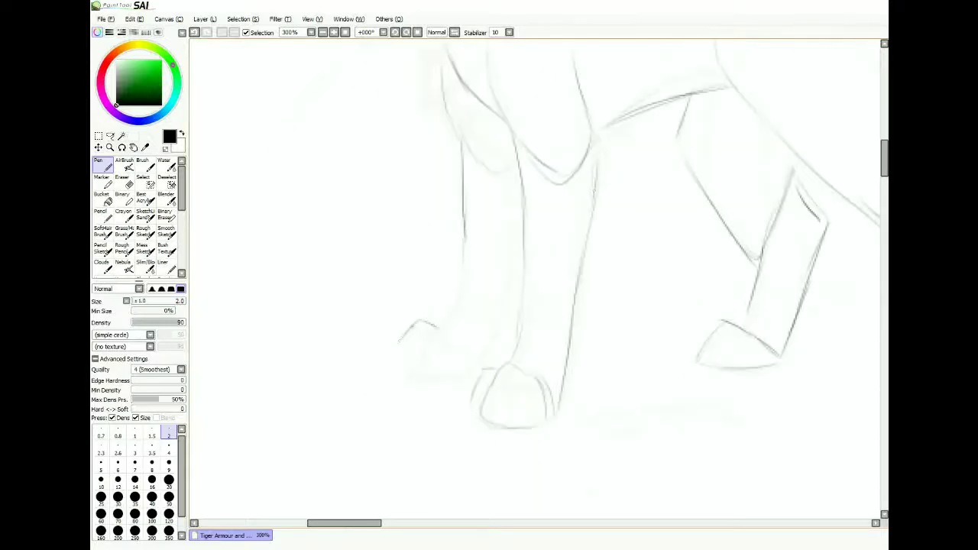
left_click_drag(740, 342, 734, 366)
left_click_drag(522, 184, 506, 319)
left_click_drag(444, 324, 468, 229)
- Refine the near haunch into a full oval and round the far hind thigh toward the knee
scroll(534, 279, "down", 5)
scroll(459, 230, "up", 4)
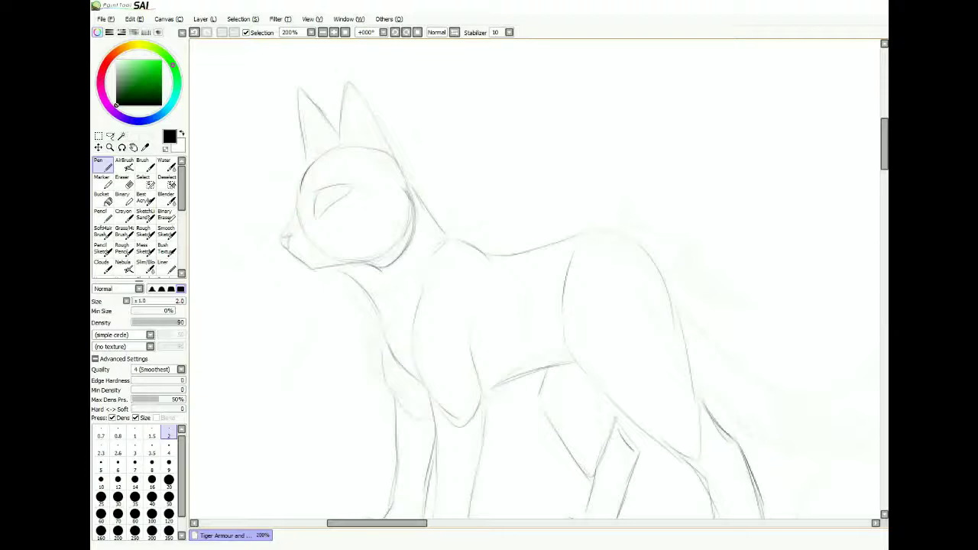
left_click_drag(535, 306, 229, 222)
left_click_drag(337, 173, 389, 339)
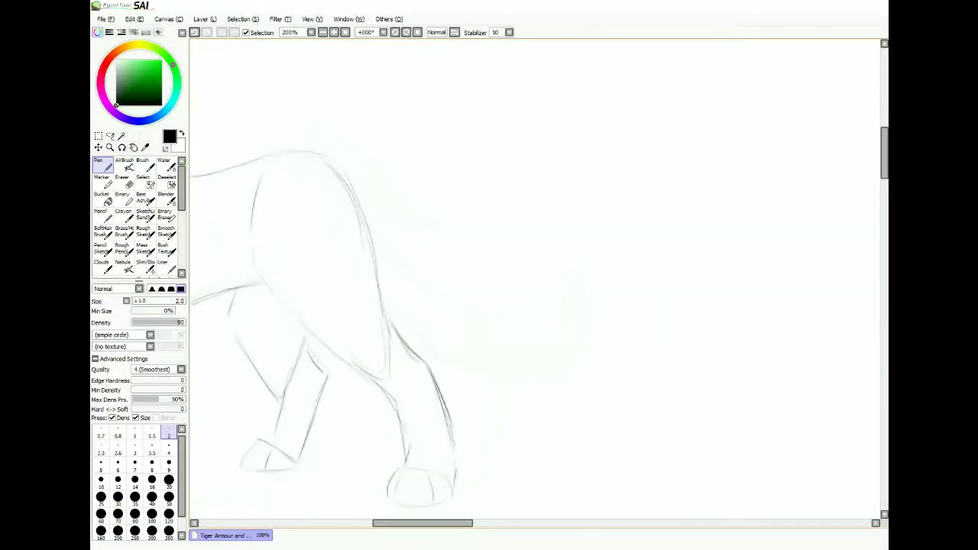
left_click_drag(304, 150, 246, 266)
left_click_drag(241, 197, 240, 231)
left_click_drag(458, 305, 501, 283)
left_click_drag(271, 277, 320, 373)
left_click_drag(343, 331, 320, 371)
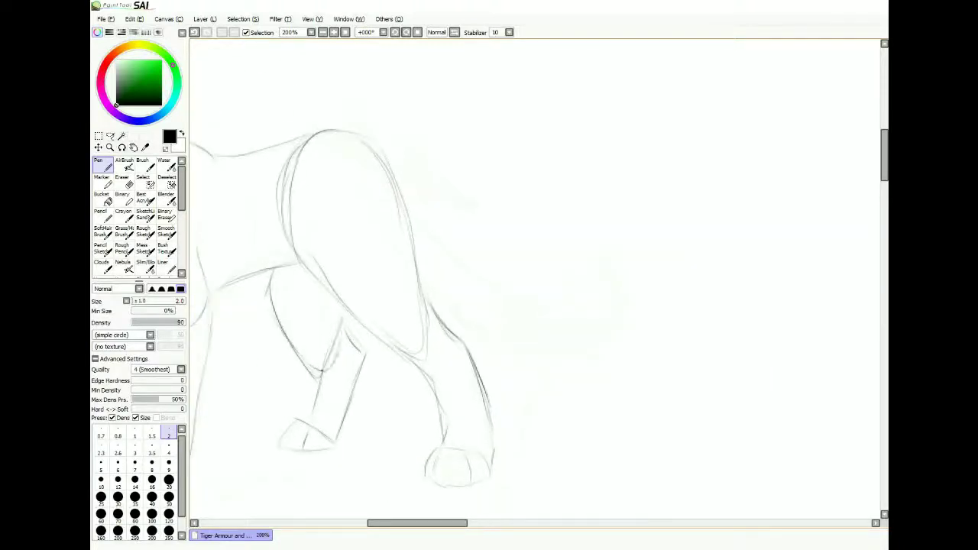
- Sketch the long tail sweeping low behind the hindquarters and ending in a curled, tufted tip
left_click_drag(535, 305, 462, 323)
mouse_move(298, 156)
left_mouse_down()
mouse_move(325, 208)
mouse_move(457, 306)
left_mouse_up()
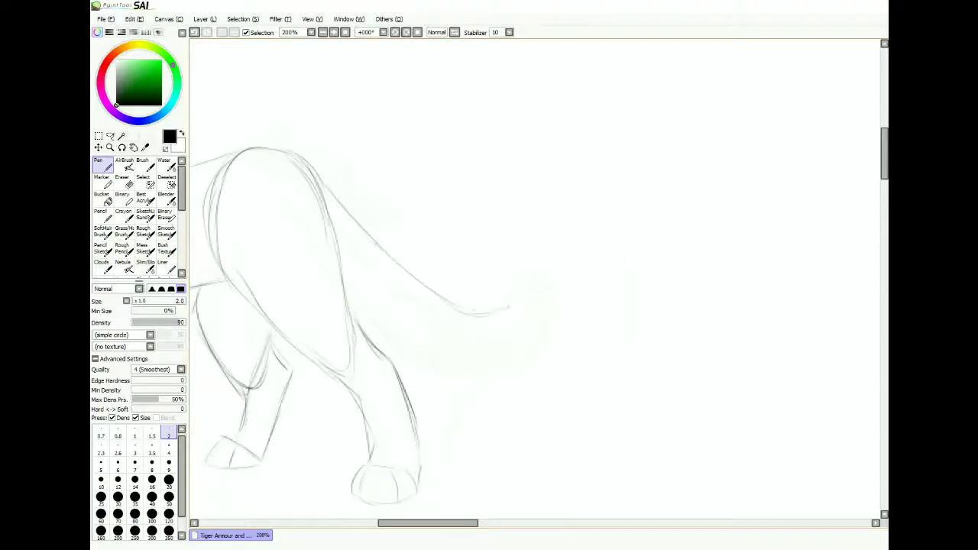
left_click_drag(381, 309, 520, 364)
left_click_drag(440, 314, 515, 303)
left_click_drag(459, 361, 575, 332)
mouse_move(552, 241)
left_mouse_down()
mouse_move(553, 285)
mouse_move(574, 274)
mouse_move(668, 289)
mouse_move(688, 303)
mouse_move(643, 363)
left_mouse_up()
left_click_drag(642, 362, 677, 350)
left_click_drag(663, 301, 675, 357)
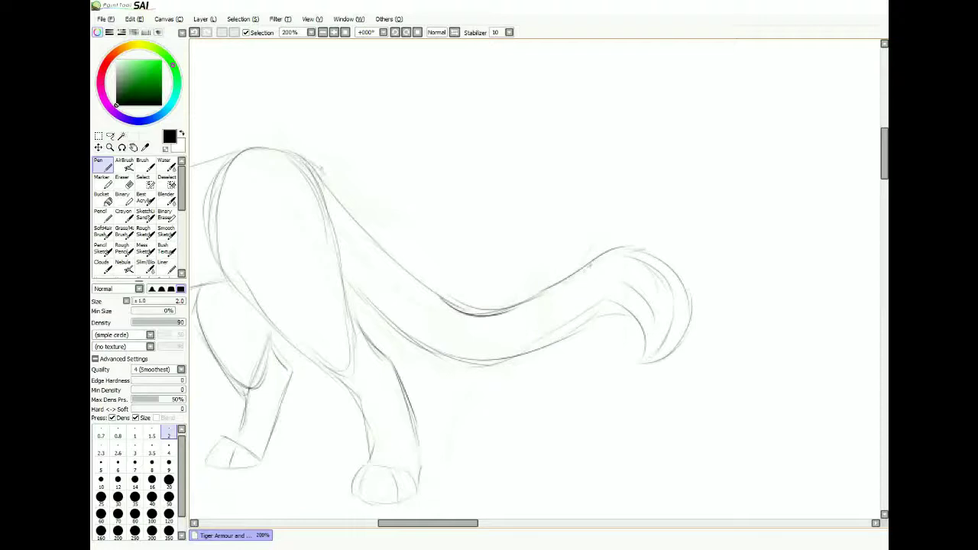
- Trace the nose bridge, forehead and slanted eye in red over the grey head sketch
scroll(535, 283, "down", 4)
scroll(535, 283, "up", 2)
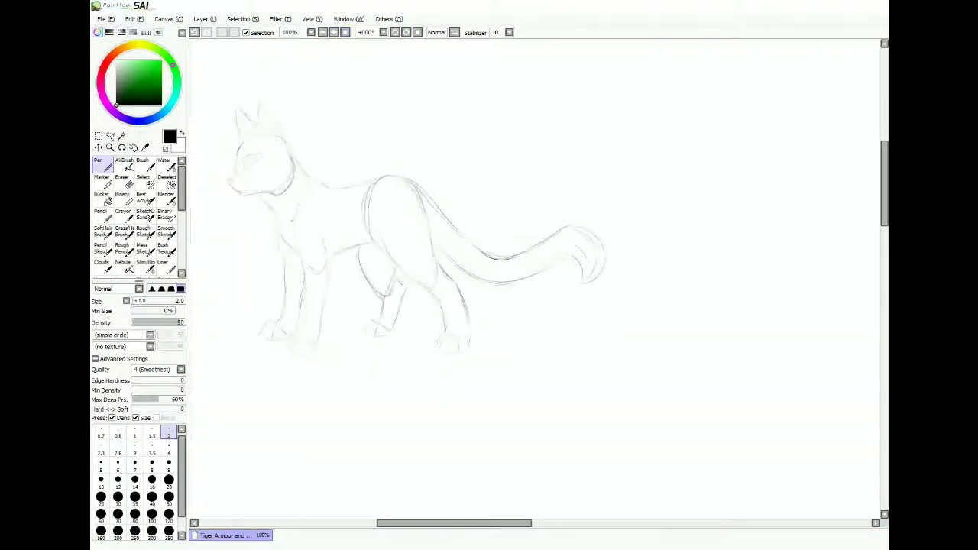
left_click_drag(458, 267, 502, 295)
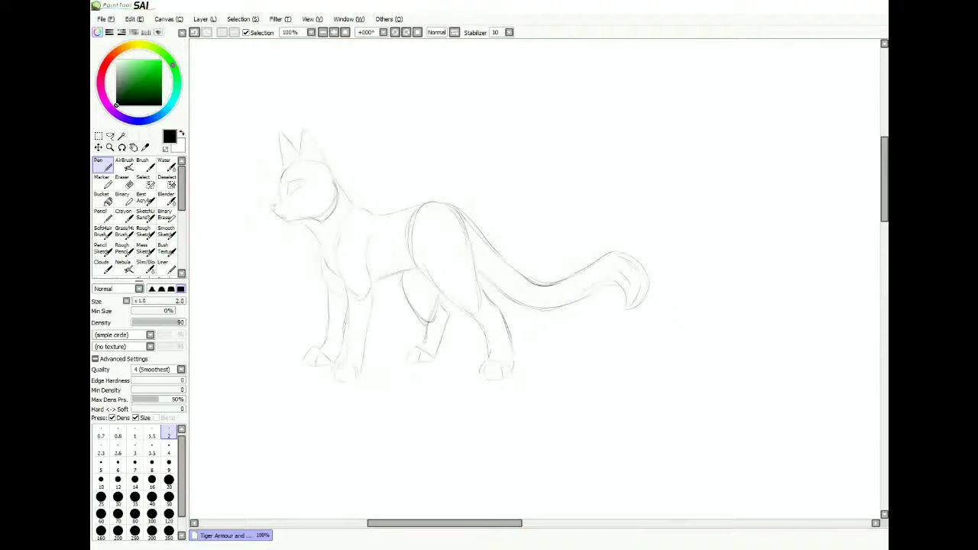
scroll(352, 237, "up", 2)
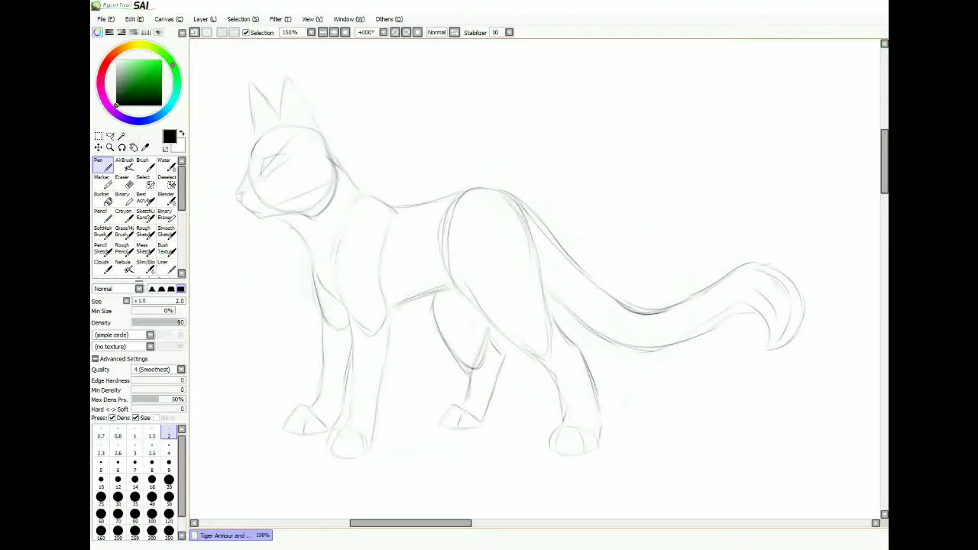
left_click_drag(489, 291, 544, 276)
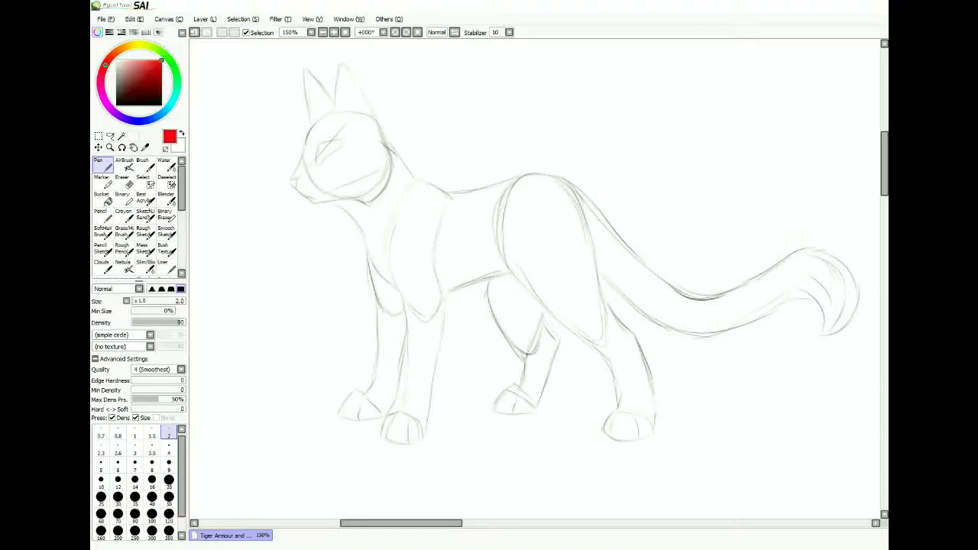
key("ctrl+plus")
key("ctrl+plus")
left_click_drag(311, 292, 291, 314)
mouse_move(318, 277)
left_mouse_down()
mouse_move(391, 150)
mouse_move(415, 140)
left_mouse_up()
mouse_move(322, 244)
left_mouse_down()
mouse_move(312, 287)
mouse_move(379, 162)
mouse_move(436, 138)
left_mouse_up()
mouse_move(312, 312)
left_mouse_down()
mouse_move(290, 321)
mouse_move(436, 232)
left_mouse_up()
- Draw the muzzle, mouth and chin in red along the lower front of the head
mouse_move(360, 230)
left_mouse_down()
mouse_move(436, 229)
mouse_move(359, 277)
left_mouse_up()
left_click_drag(382, 321, 368, 299)
mouse_move(294, 324)
left_mouse_down()
mouse_move(320, 349)
mouse_move(368, 329)
left_mouse_up()
left_click_drag(363, 373, 426, 341)
left_click_drag(336, 359, 425, 342)
- Draw the red cheek markings and the fur contour around the back of the jaw
left_click_drag(444, 208, 478, 205)
left_click_drag(463, 212, 488, 226)
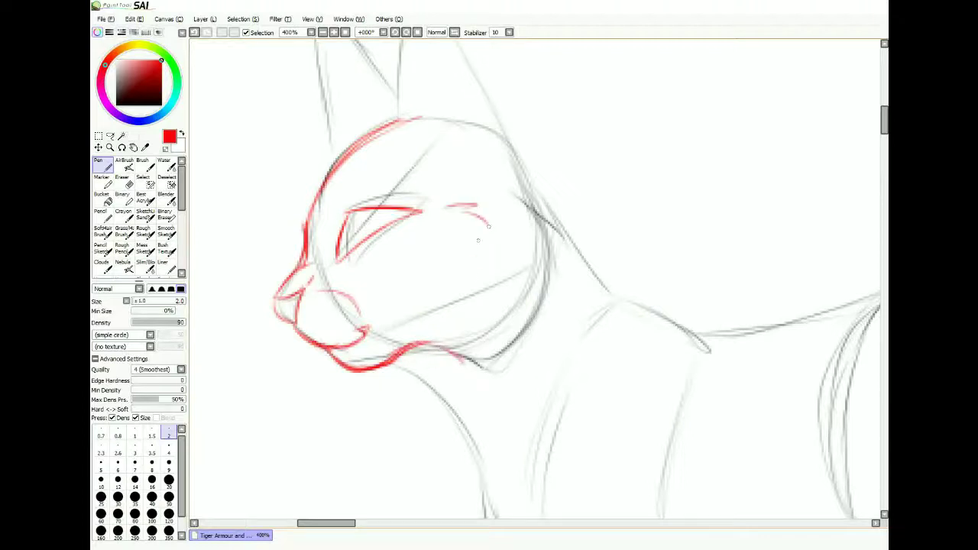
left_click_drag(442, 329, 467, 301)
left_click_drag(488, 258, 468, 298)
mouse_move(475, 201)
left_mouse_down()
mouse_move(538, 217)
mouse_move(550, 306)
mouse_move(458, 370)
left_mouse_up()
left_click_drag(471, 336, 462, 361)
- Outline the near ear and the fur tuft at its base in red, checking in the mirrored view
key("h")
left_click_drag(522, 238, 509, 284)
left_click_drag(572, 171, 529, 236)
left_click_drag(608, 119, 541, 228)
key("h")
mouse_move(435, 98)
left_mouse_down()
mouse_move(426, 178)
mouse_move(454, 145)
left_mouse_up()
- Add the pupil to the eye and the inner contour and fur of the near ear in red
mouse_move(405, 327)
left_mouse_down()
mouse_move(442, 304)
mouse_move(429, 330)
left_mouse_up()
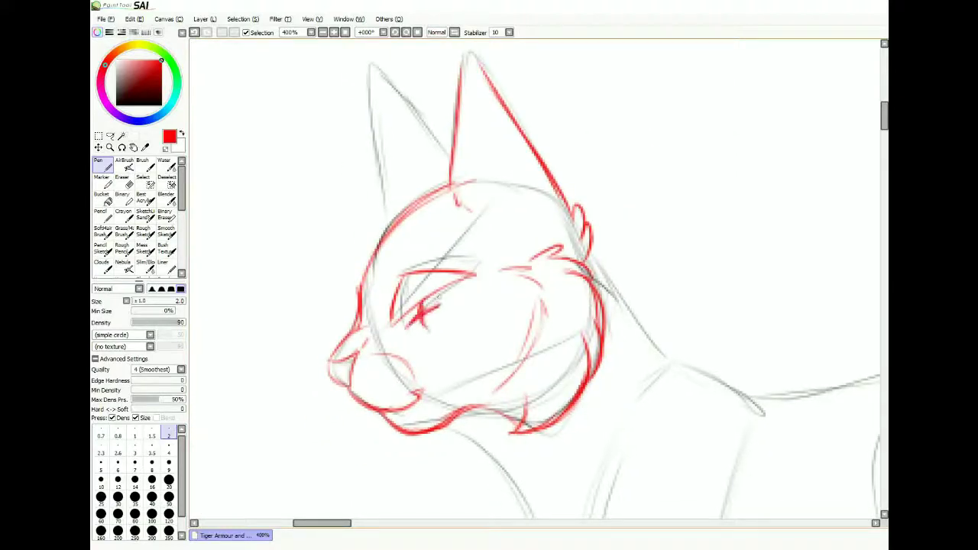
left_click_drag(489, 290, 469, 315)
mouse_move(468, 138)
left_mouse_down()
mouse_move(501, 259)
mouse_move(489, 251)
left_mouse_up()
key("ctrl+z")
key("ctrl+z")
mouse_move(449, 119)
left_mouse_down()
mouse_move(467, 267)
mouse_move(448, 124)
left_mouse_up()
key("ctrl+z")
left_click_drag(454, 197, 487, 254)
key("h")
left_click_drag(601, 179, 558, 181)
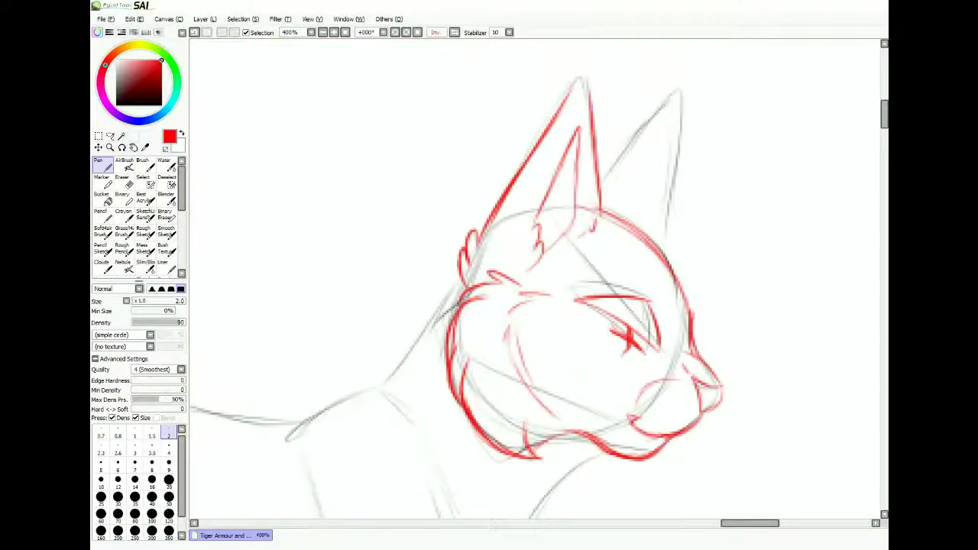
- Open the reference image Tiger App.png, look it over and return to the tiger sketch
key("ctrl+o")
left_click(264, 186)
key("Return")
scroll(393, 126, "up", 3)
key("ctrl+Tab")
key("ctrl+Tab")
key("ctrl+Tab")
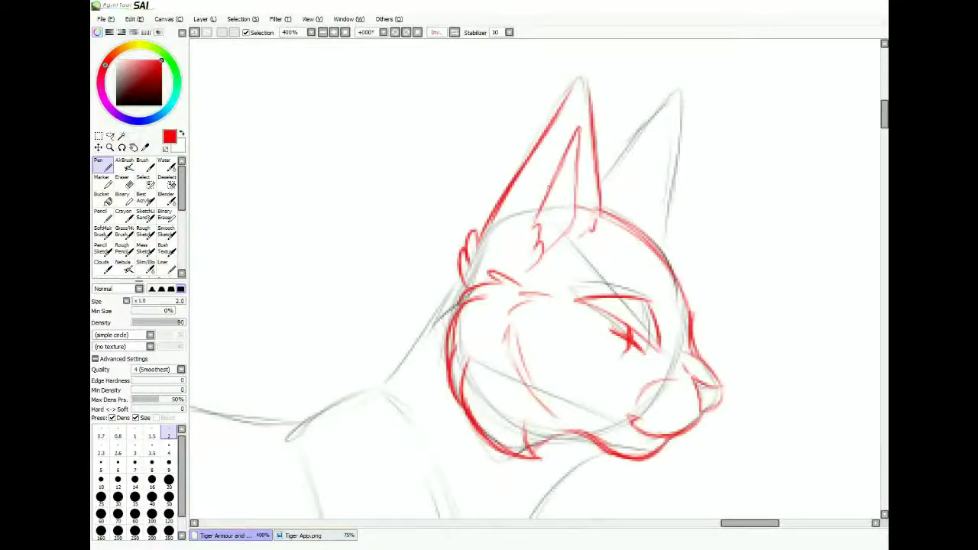
- Unmirror the view and erase the red ear lines and the fur behind the ear
key("h")
key("e")
left_click_drag(636, 172, 639, 291)
left_click_drag(451, 352, 588, 355)
left_click_drag(462, 172, 535, 268)
left_click_drag(500, 92, 611, 289)
- Redraw the near ear's outline in red with the Pen, slanting it back from the forehead
key("n")
left_click_drag(467, 220, 524, 183)
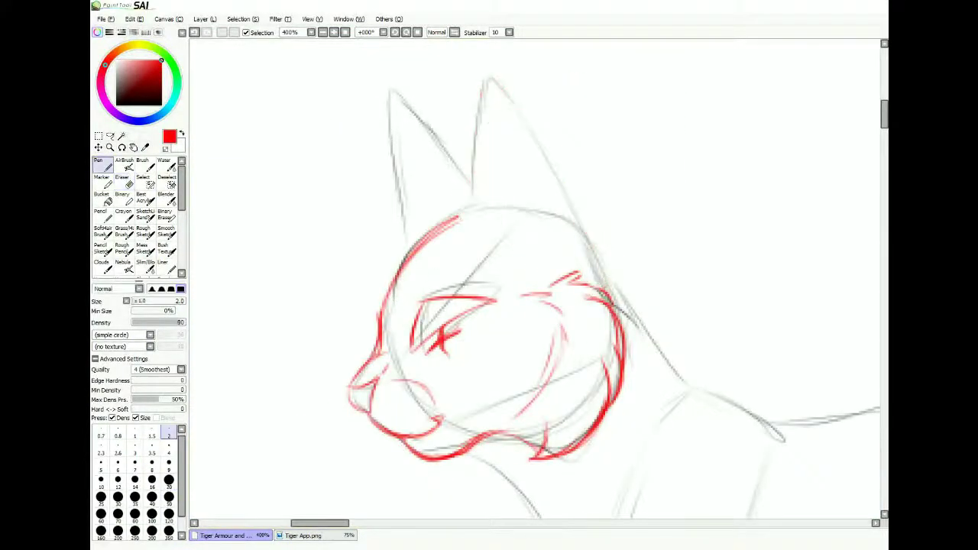
key("ctrl+z")
left_click_drag(470, 218, 566, 109)
left_click_drag(604, 252, 600, 283)
left_click_drag(600, 268, 604, 98)
- Add short red fur strokes inside and at the base of the near ear
left_click_drag(582, 227, 538, 245)
left_click_drag(593, 130, 578, 211)
mouse_move(581, 225)
left_mouse_down()
mouse_move(567, 233)
mouse_move(564, 255)
left_mouse_up()
left_click_drag(598, 207, 575, 237)
left_click_drag(604, 191, 573, 211)
left_click_drag(574, 196, 629, 214)
- Draw the far ear in red, rising from the forehead ahead of the near ear
scroll(617, 206, "down", 4)
scroll(617, 206, "up", 2)
scroll(309, 160, "up", 2)
left_click_drag(437, 312, 483, 197)
left_click_drag(473, 243, 494, 160)
left_click_drag(524, 249, 518, 157)
left_click_drag(485, 191, 500, 146)
- Add curved red fur tufts to the tips of both ears
mouse_move(602, 160)
left_mouse_down()
mouse_move(595, 179)
mouse_move(631, 128)
left_mouse_up()
left_click_drag(647, 136, 625, 216)
left_click_drag(499, 164, 489, 119)
left_click_drag(638, 149, 643, 173)
left_click_drag(499, 139, 535, 113)
left_click_drag(538, 125, 544, 198)
- Trace the nape, withers, throat and chest in red with the Pen
left_click_drag(535, 321, 489, 179)
scroll(535, 283, "up", 4)
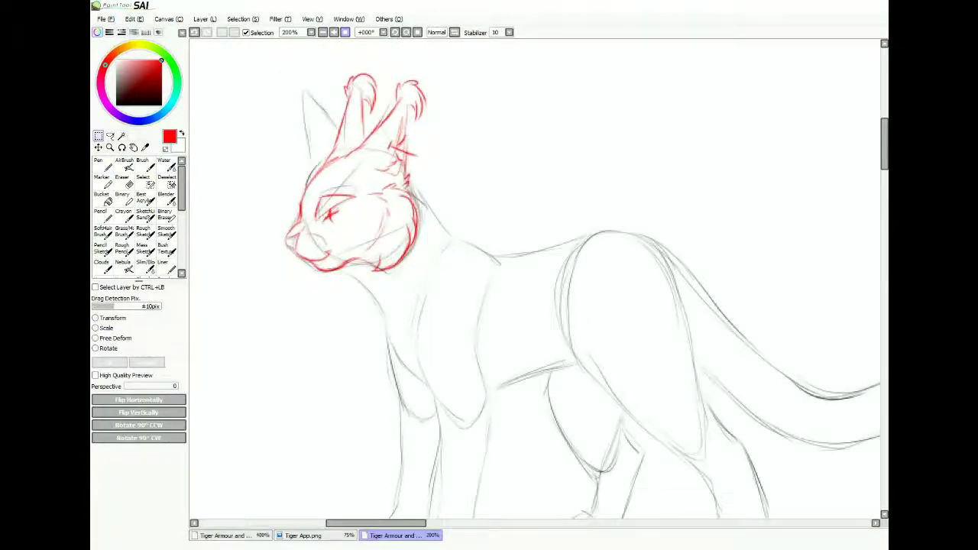
scroll(535, 283, "down", 1)
key("n")
left_click_drag(343, 228, 380, 313)
left_click_drag(368, 174, 428, 217)
scroll(535, 275, "up", 2)
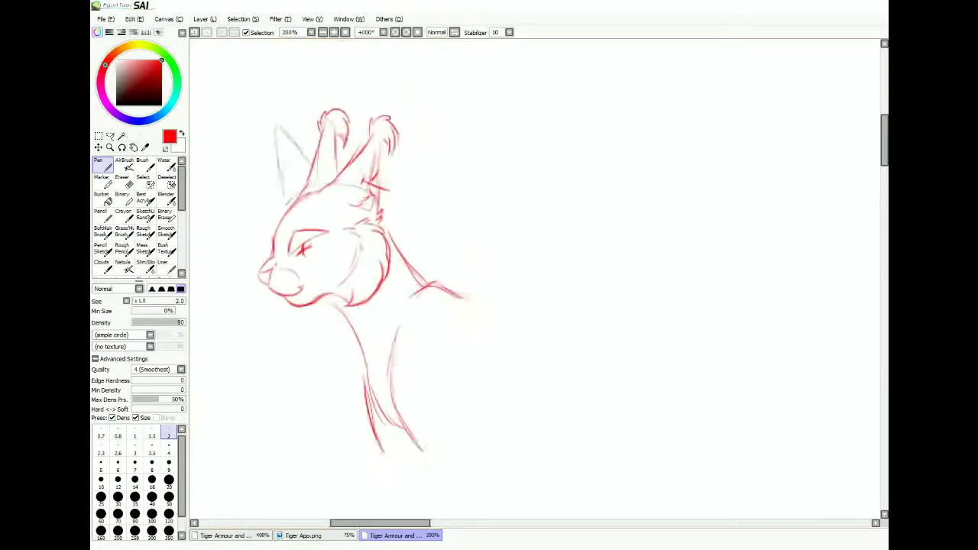
- Trace the elbow, both forelegs and their paws in red over the grey sketch
scroll(535, 276, "down", 2)
scroll(535, 275, "up", 2)
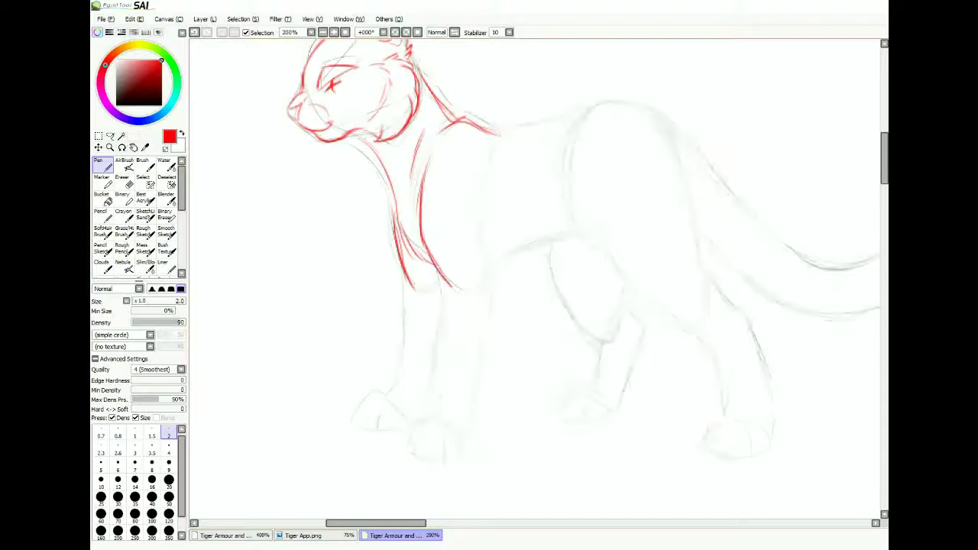
left_click_drag(482, 243, 497, 291)
left_click_drag(488, 296, 477, 349)
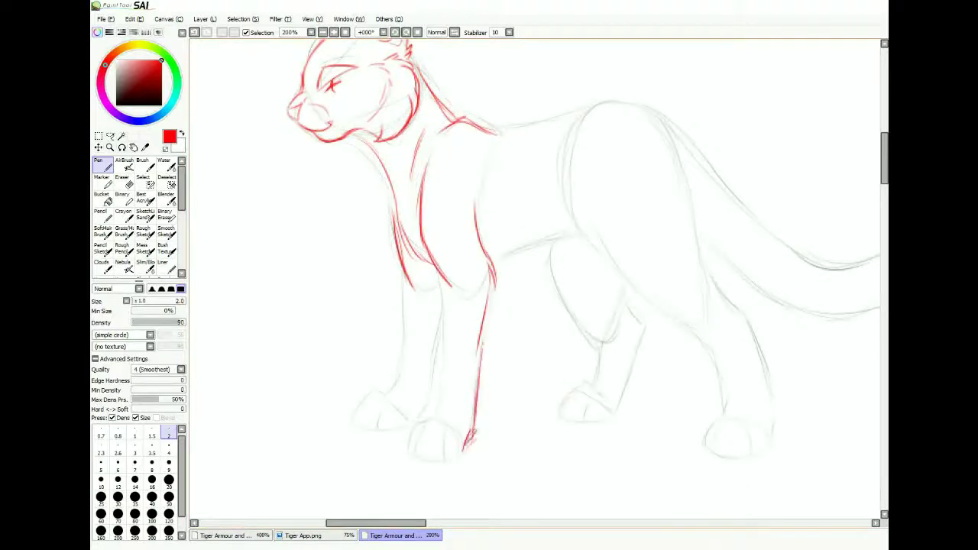
mouse_move(446, 287)
left_mouse_down()
mouse_move(429, 417)
mouse_move(409, 455)
left_mouse_up()
left_click_drag(475, 408, 458, 460)
left_click_drag(413, 268, 403, 376)
mouse_move(447, 306)
left_mouse_down()
mouse_move(437, 380)
mouse_move(413, 423)
left_mouse_up()
- Trace the belly line and the back line from withers to rump in red
left_click_drag(535, 229, 493, 302)
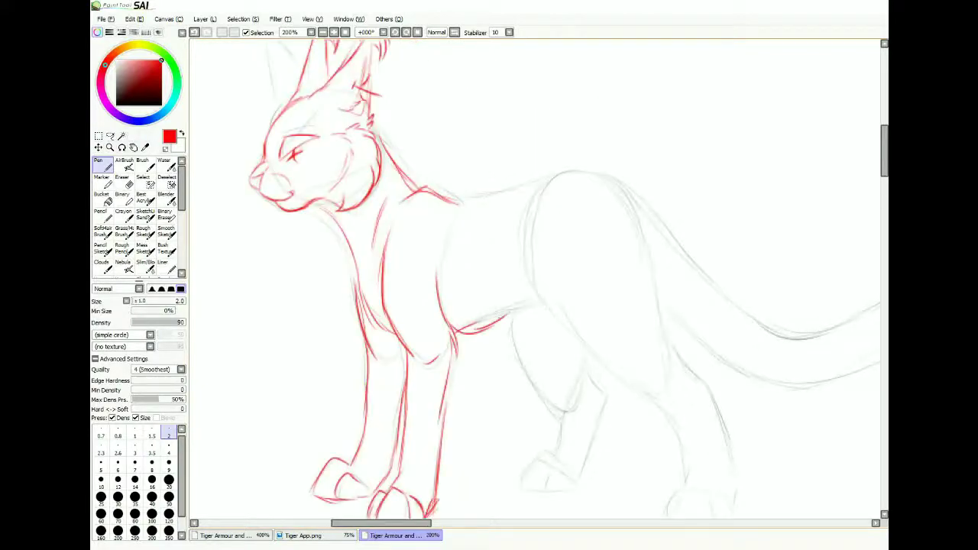
left_click_drag(459, 330, 534, 301)
left_click_drag(436, 200, 623, 175)
- Trace the rump, the near hind leg with its hock and the toed paw in red
left_click_drag(535, 306, 470, 279)
left_click_drag(547, 156, 591, 270)
mouse_move(581, 207)
left_mouse_down()
mouse_move(623, 332)
mouse_move(663, 409)
left_mouse_up()
left_click_drag(535, 306, 505, 243)
left_click_drag(583, 418, 616, 408)
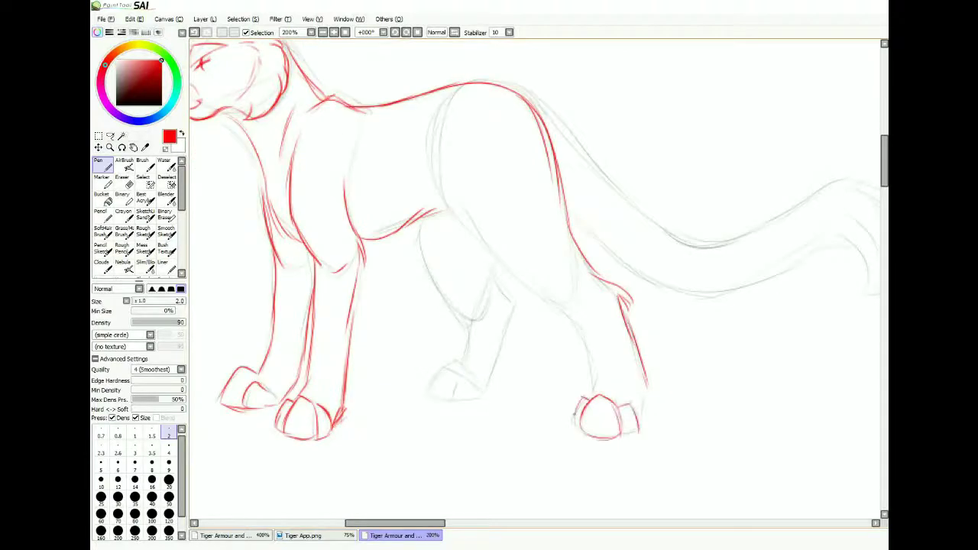
mouse_move(444, 152)
left_mouse_down()
mouse_move(566, 304)
mouse_move(598, 397)
left_mouse_up()
- Trace the near thigh's front edge and the far hind leg with its toed paw in red over the grey sketch
left_click_drag(419, 222, 463, 301)
key("ctrl+z")
mouse_move(524, 296)
left_mouse_down()
mouse_move(501, 363)
mouse_move(451, 399)
left_mouse_up()
left_click_drag(447, 374, 476, 383)
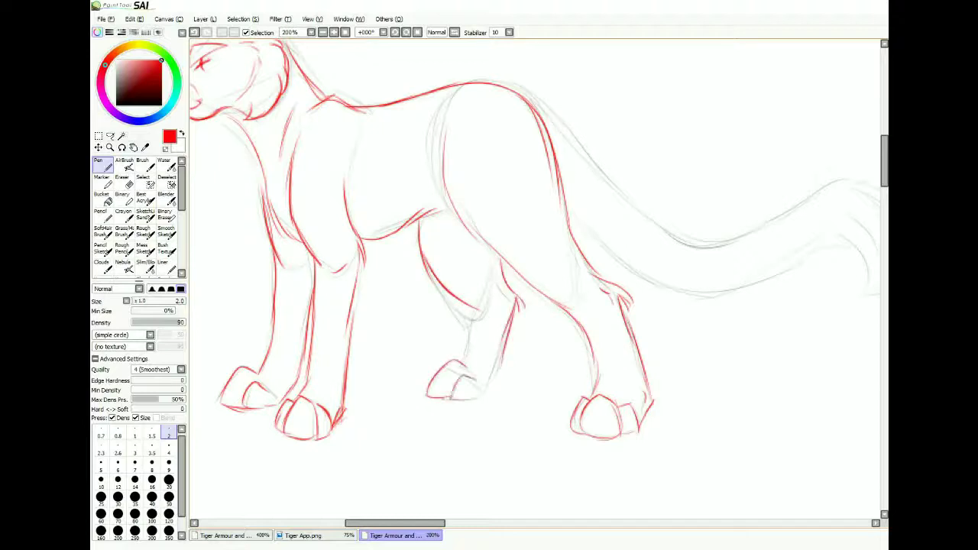
- Trace the long curved tail with its tufted tip in red over the grey sketch
left_click_drag(535, 275, 664, 371)
mouse_move(507, 307)
left_mouse_down()
mouse_move(500, 294)
mouse_move(270, 300)
left_mouse_up()
mouse_move(432, 188)
left_mouse_down()
mouse_move(721, 300)
mouse_move(755, 285)
mouse_move(820, 321)
left_mouse_up()
mouse_move(476, 297)
left_mouse_down()
mouse_move(527, 345)
mouse_move(519, 341)
mouse_move(761, 370)
mouse_move(837, 403)
left_mouse_up()
mouse_move(759, 287)
left_mouse_down()
mouse_move(824, 313)
mouse_move(842, 397)
left_mouse_up()
left_click_drag(833, 328, 810, 404)
scroll(599, 287, "down", 4)
scroll(562, 277, "up", 4)
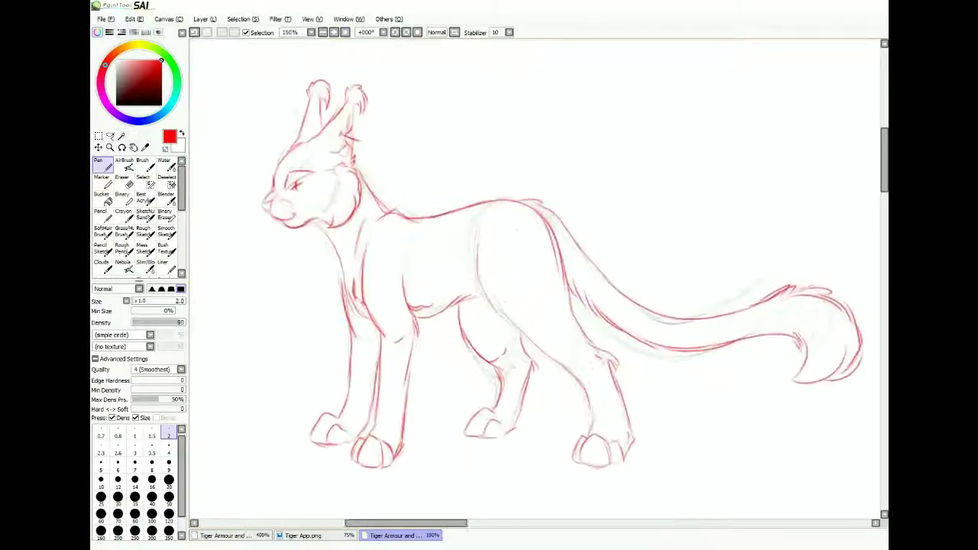
- Enlarge the finished tiger sketch and place it below the Light Armour heading
scroll(535, 283, "down", 3)
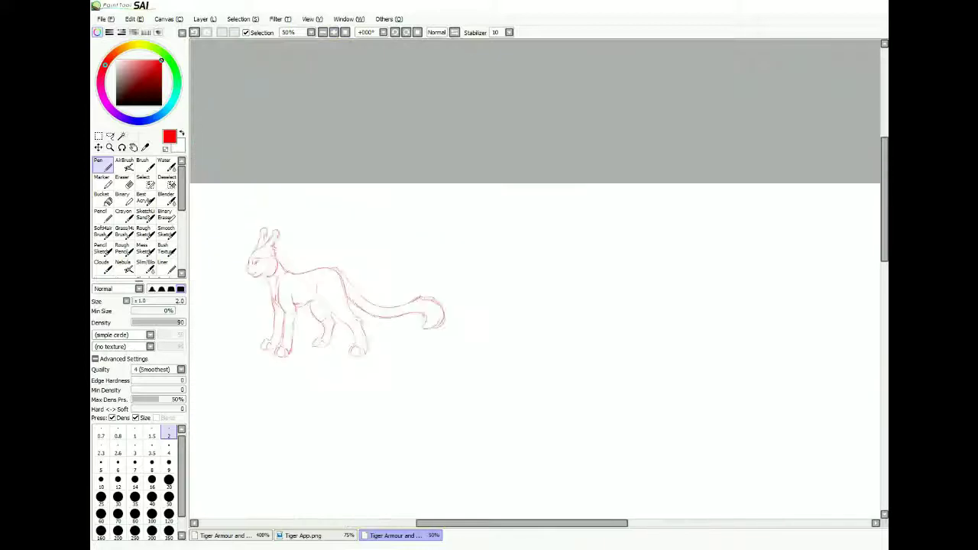
key("ctrl+t")
left_click_drag(577, 196, 542, 187)
key("Return")
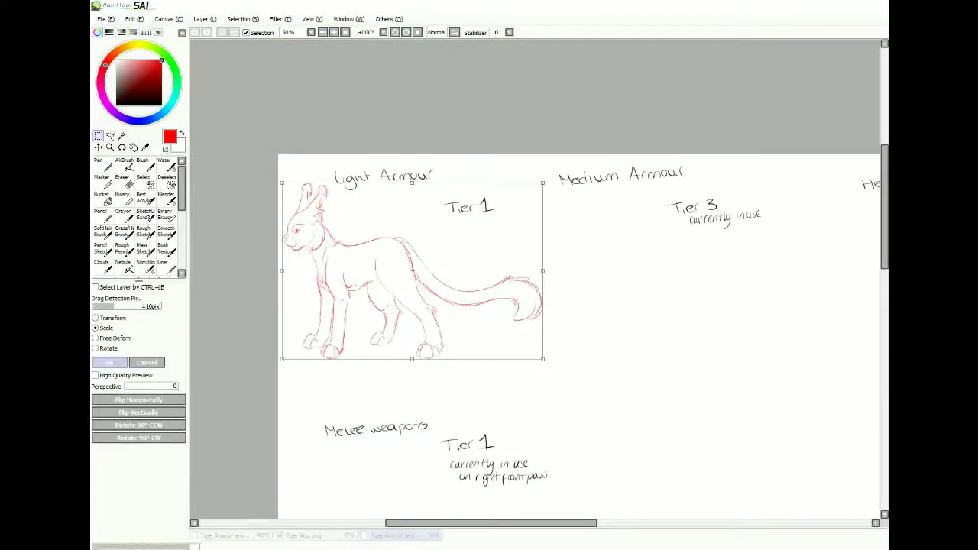
- Paste two copies of the tiger sketch and position them below the Medium Armour and Heavy Armour headings
key("ctrl+v")
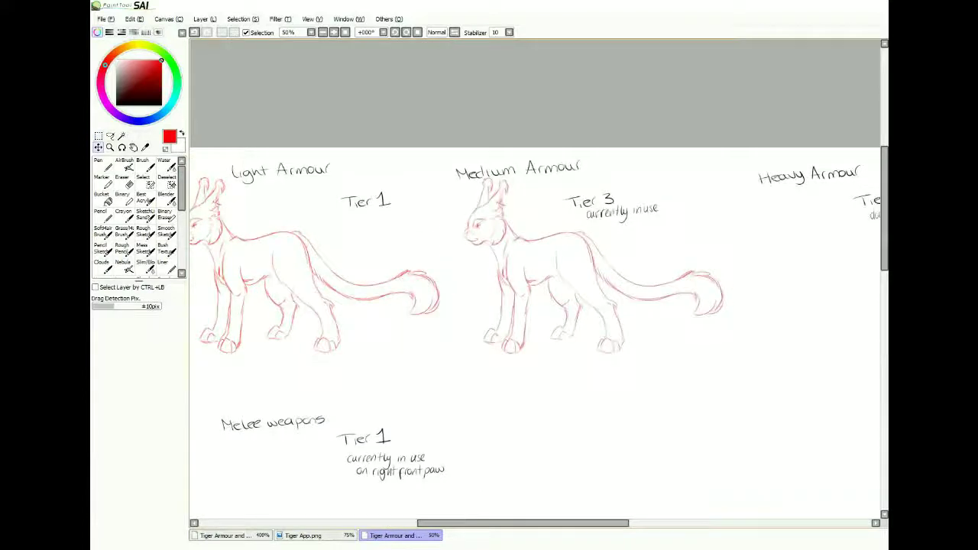
key("ctrl+v")
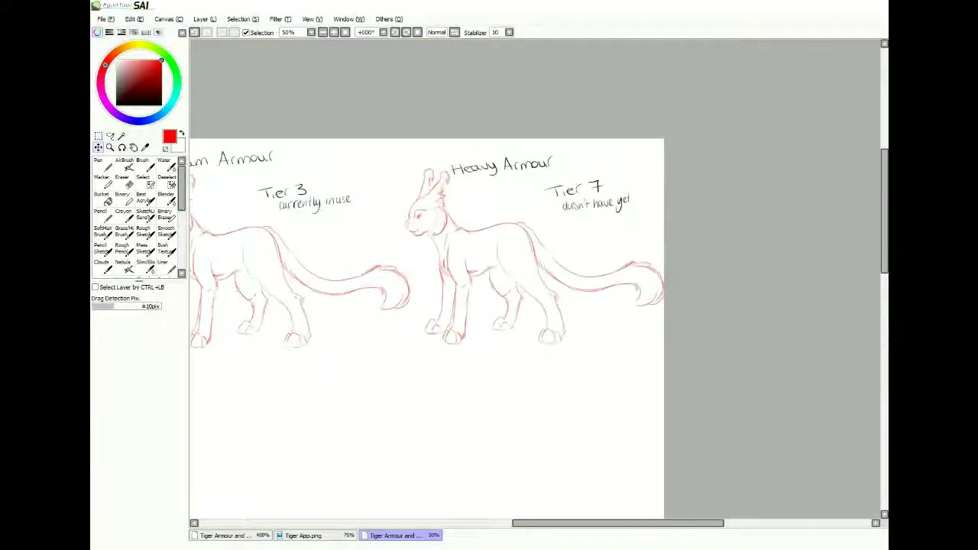
key("Left")
key("Left")
key("Left")
key("Left")
key("Left")
key("Left")
key("Left")
key("Left")
key("Left")
key("ctrl+minus")
key("ctrl+minus")
key("ctrl+plus")
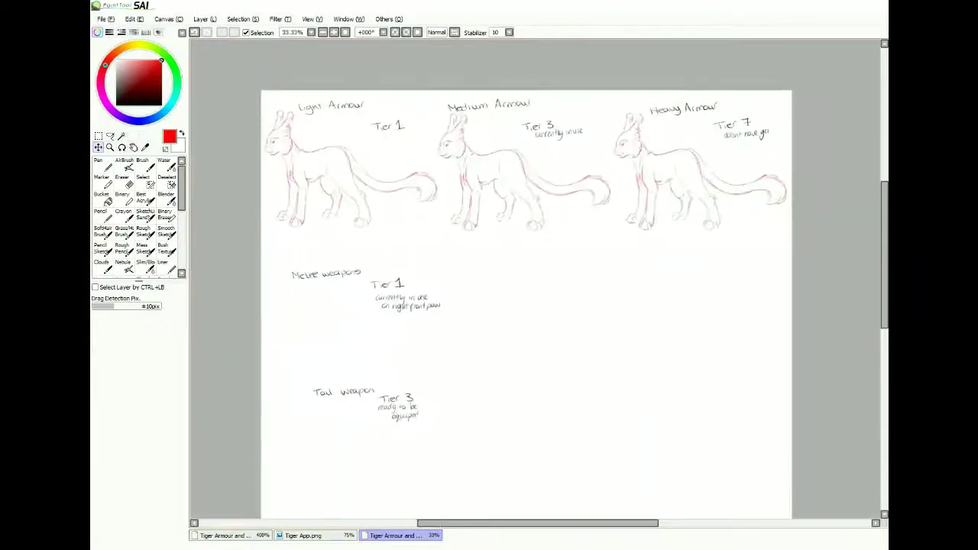
- Write "Paw" below the Melee weapons heading and sketch a large red paw with its lower leg with the Pen
scroll(544, 291, "up", 1)
scroll(544, 291, "right", 1)
scroll(544, 290, "down", 2)
scroll(544, 290, "up", 2)
key("ctrl+plus")
key("ctrl+plus")
key("ctrl+plus")
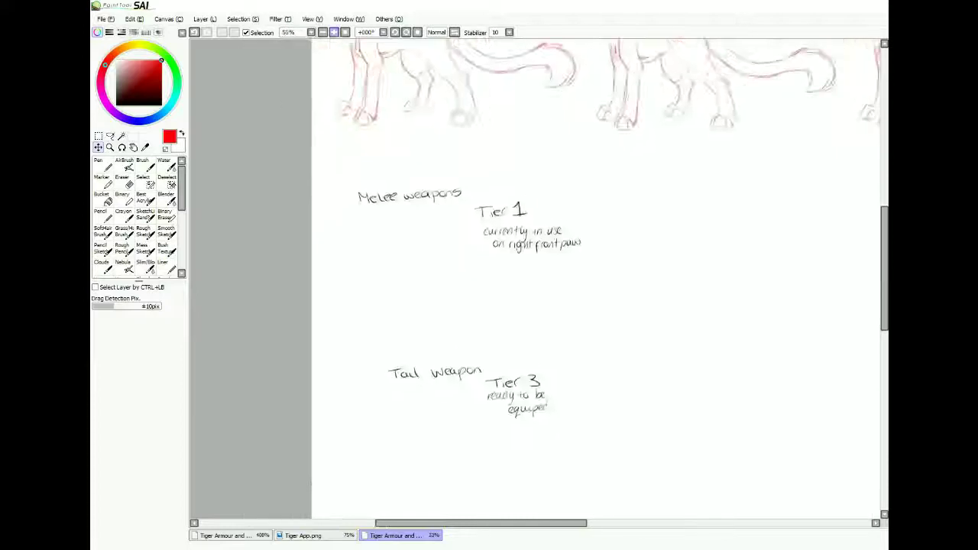
key("n")
mouse_move(315, 229)
left_mouse_down()
mouse_move(320, 249)
mouse_move(335, 249)
left_mouse_up()
left_click_drag(335, 240, 345, 242)
scroll(565, 275, "down", 1)
scroll(566, 275, "down", 1)
key("ctrl+plus")
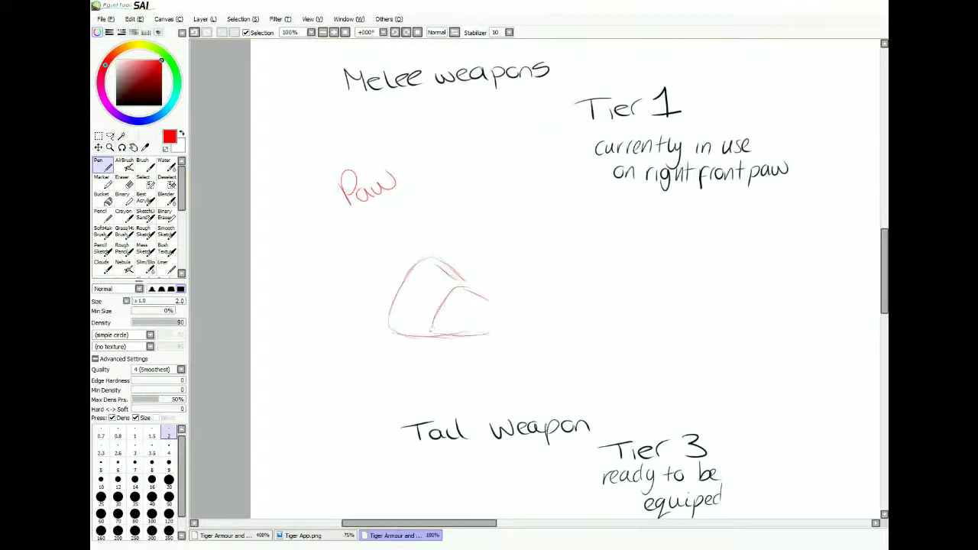
left_click_drag(548, 252, 566, 190)
mouse_move(451, 261)
left_mouse_down()
mouse_move(474, 246)
mouse_move(493, 176)
left_mouse_up()
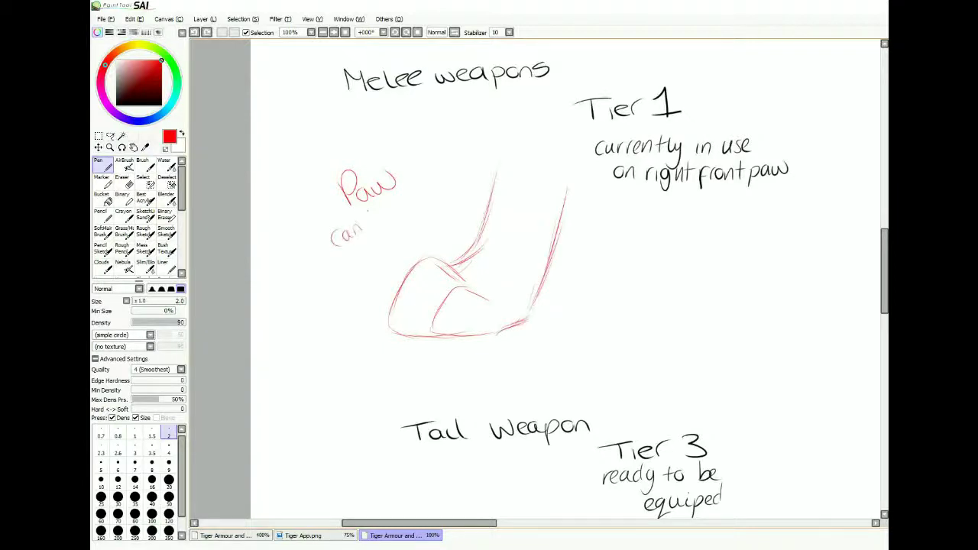
- Write the note "can be applied to all paws" under the Paw label and shift the text clear of the paw sketch
left_click_drag(384, 244, 460, 197)
key("a")
left_click_drag(336, 168, 329, 176)
- Write the label "Head" in red in the empty area beside the Melee weapons Tier 1 note
key("ctrl+plus")
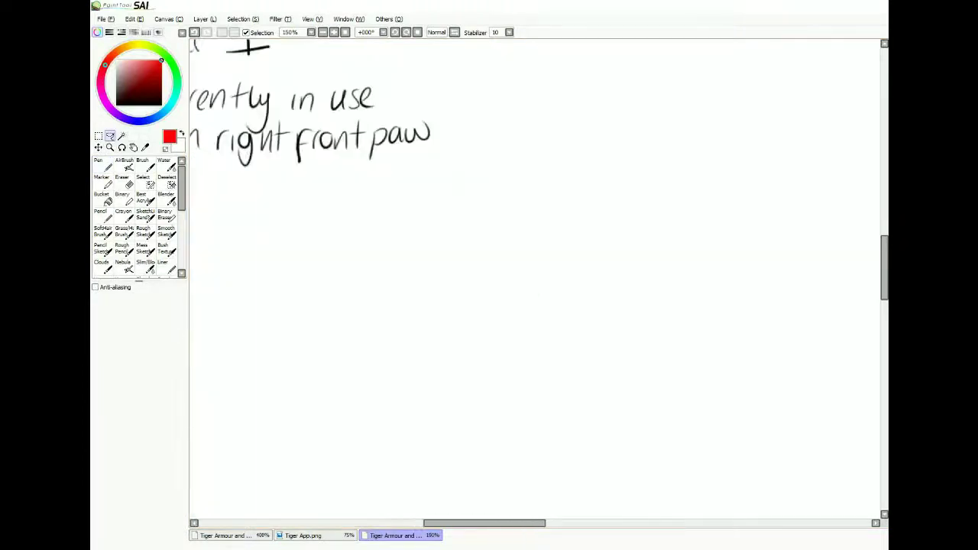
key("ctrl+minus")
key("ctrl+minus")
key("n")
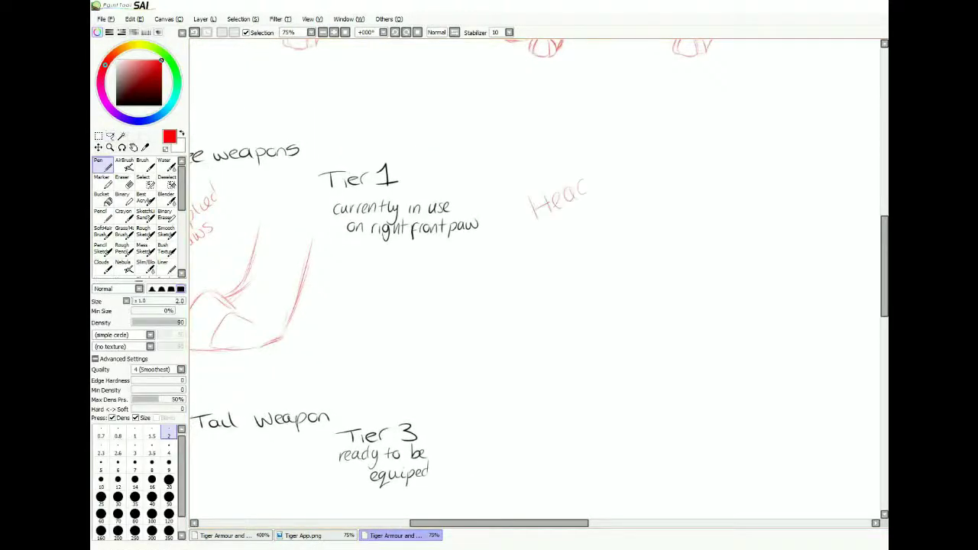
- Copy the Light Armour tiger's head with a lasso selection and place it enlarged beside the Head label
scroll(534, 275, "up", 5)
left_click_drag(248, 187, 275, 187)
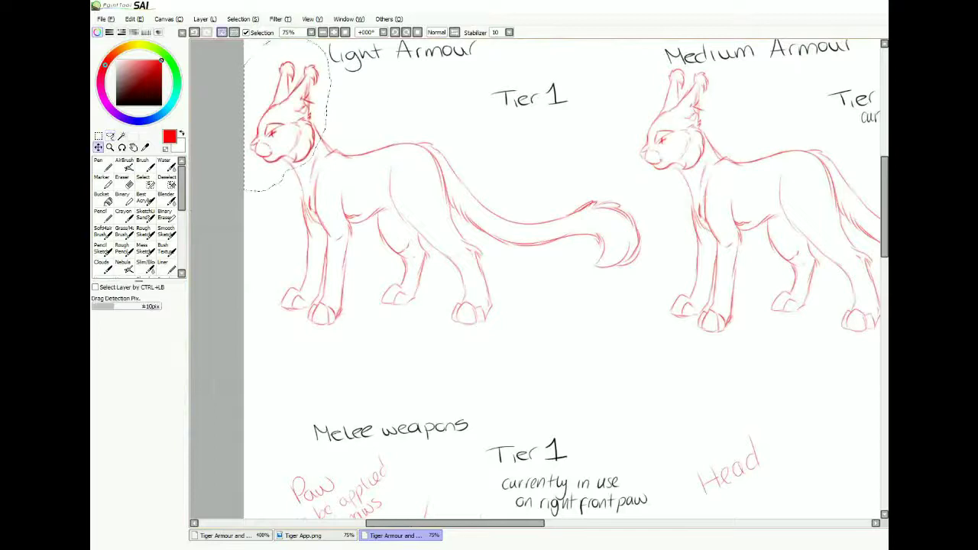
scroll(534, 275, "down", 5)
key("ctrl+minus")
key("ctrl+minus")
key("ctrl+t")
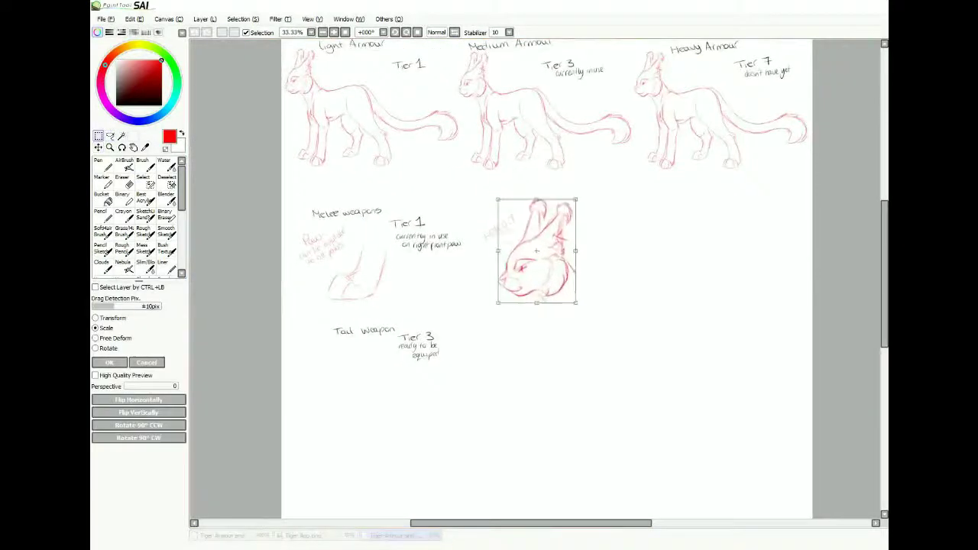
key("Return")
- Lasso the paw sketch under Melee weapons and enlarge it
left_click_drag(367, 233, 397, 253)
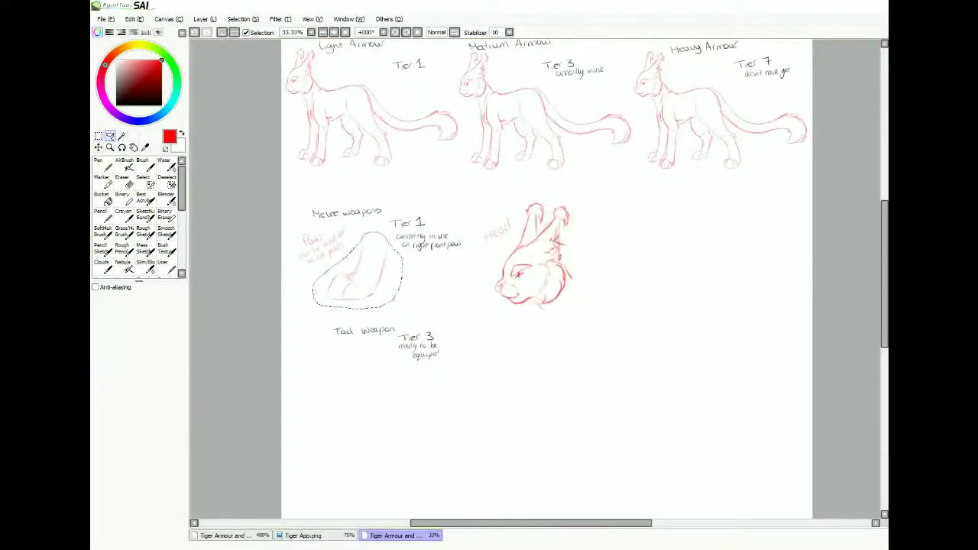
key("ctrl+t")
left_click_drag(312, 229, 357, 235)
key("Return")
key("ctrl+plus")
key("ctrl+plus")
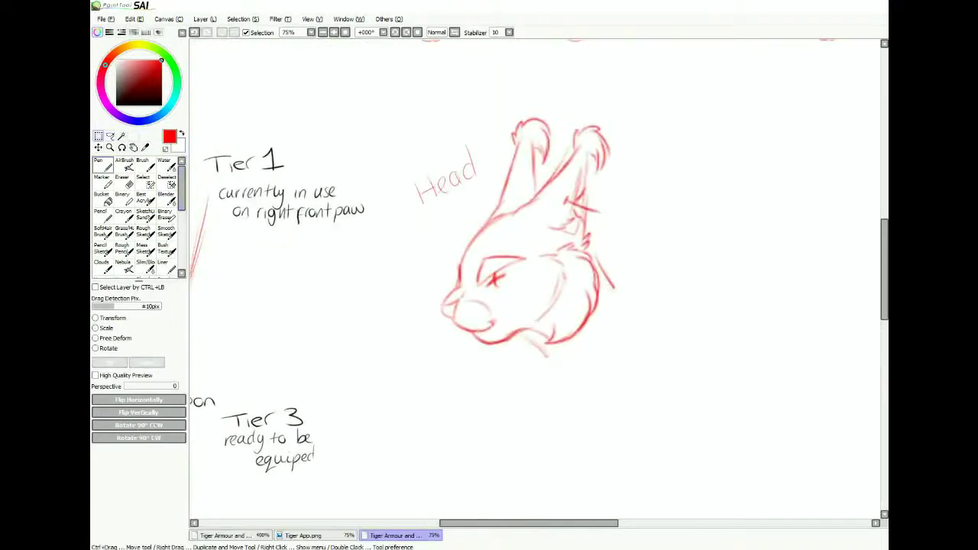
- Move the diamond-shaped ornament from the Medium Armour tiger's tail to the blank area near the page's lower edge
key("n")
key("ctrl+minus")
key("ctrl+minus")
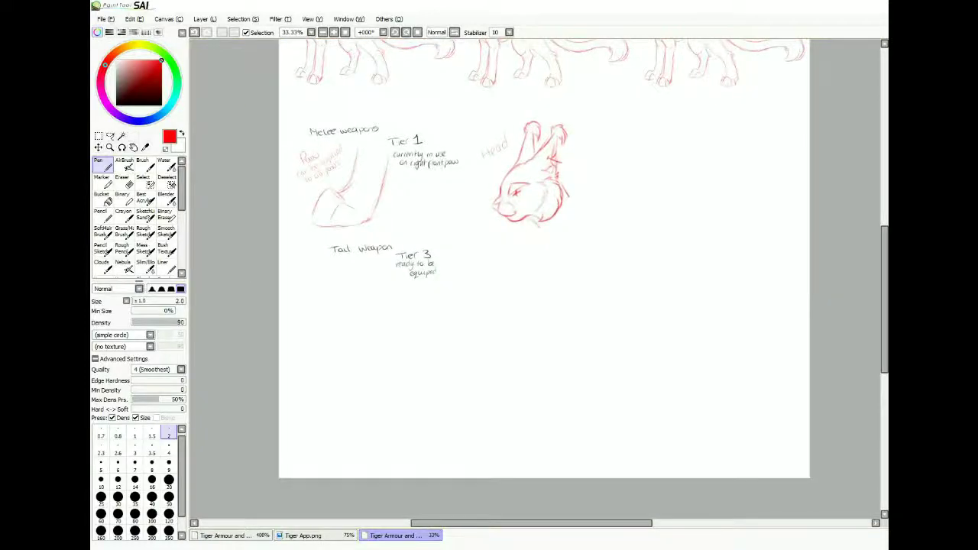
key("ctrl+minus")
key("ctrl")
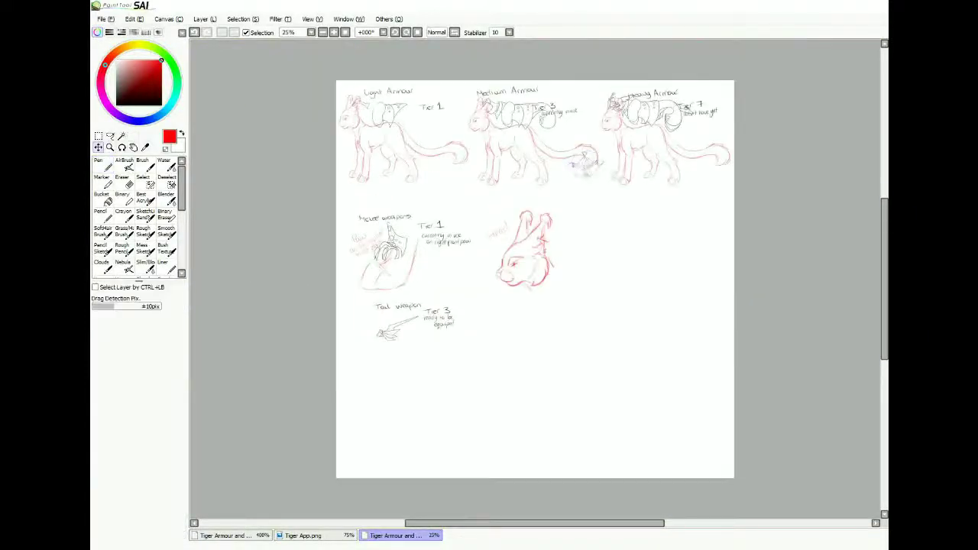
mouse_move(585, 162)
left_mouse_down()
mouse_move(415, 426)
mouse_move(403, 416)
left_mouse_up()
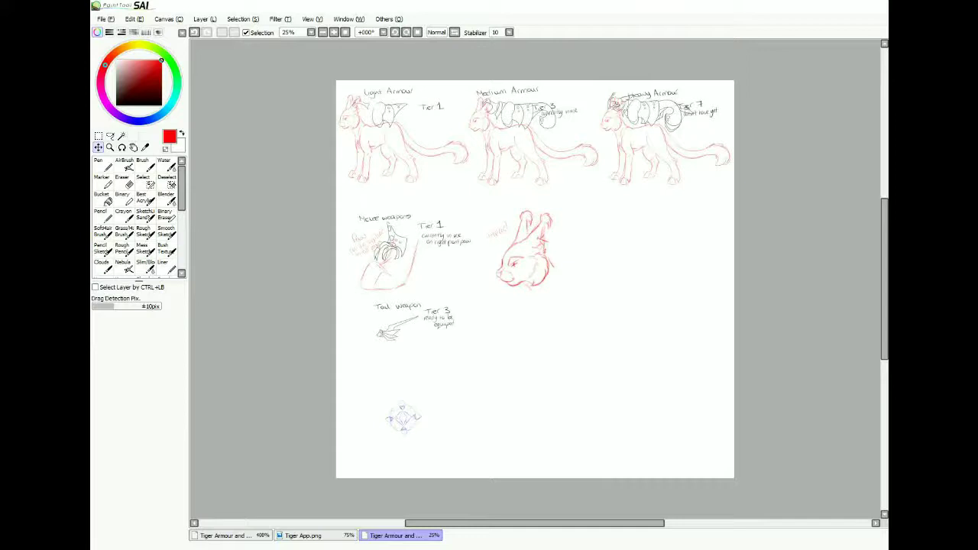
- Lasso the claw weapon and the three armour sets and move them beside the paw and lower over the tigers' legs
key("a")
left_click_drag(347, 229, 359, 290)
left_click_drag(386, 256, 435, 267)
mouse_move(333, 107)
left_mouse_down()
mouse_move(405, 159)
mouse_move(340, 92)
left_mouse_up()
left_click_drag(386, 115, 389, 164)
left_click_drag(470, 88, 474, 130)
left_click_drag(512, 115, 516, 164)
left_click_drag(603, 88, 603, 134)
left_click_drag(642, 111, 646, 161)
left_click_drag(535, 306, 561, 319)
scroll(561, 294, "up", 2)
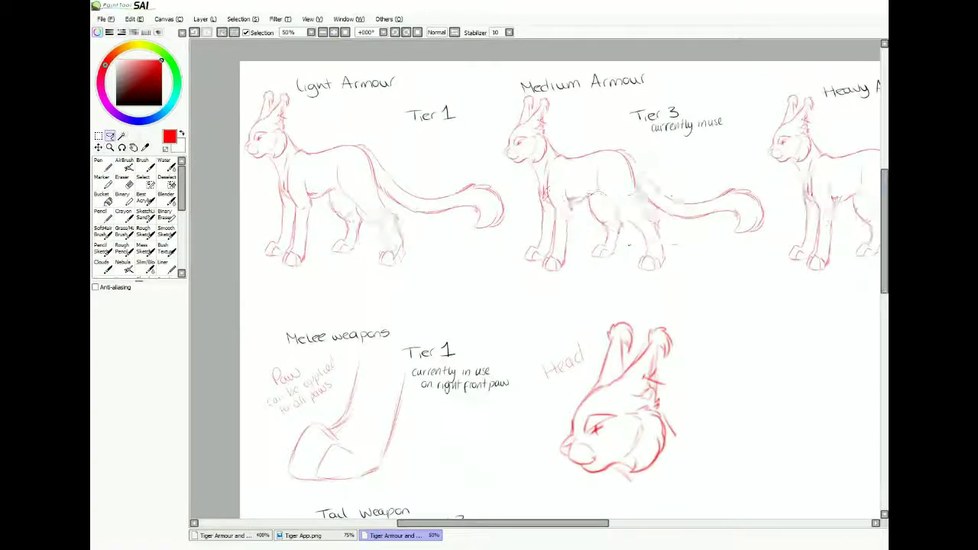
type("s")
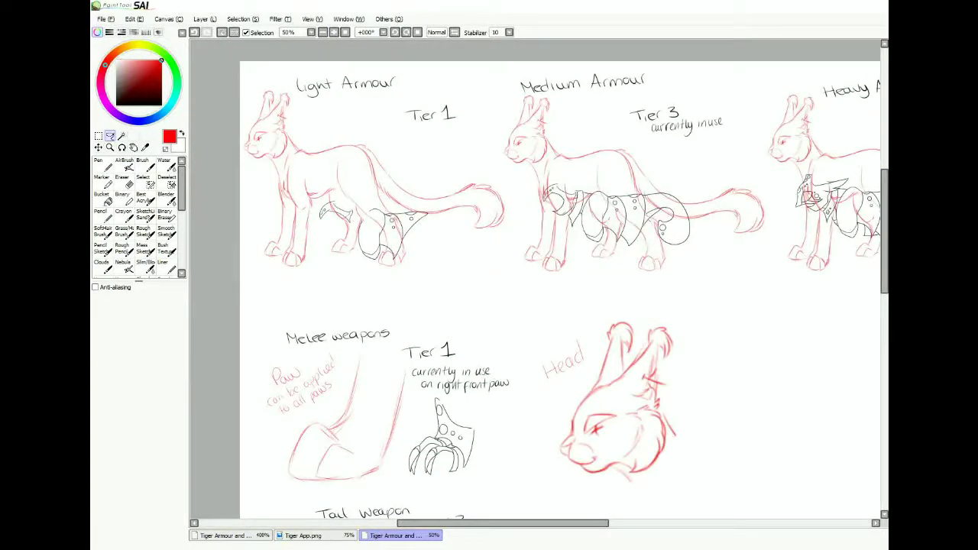
- Draw a headpiece across the Light Armour tiger's forehead in blue with the Pen
key("n")
key("ctrl+plus")
key("ctrl+plus")
key("ctrl+plus")
key("ctrl+plus")
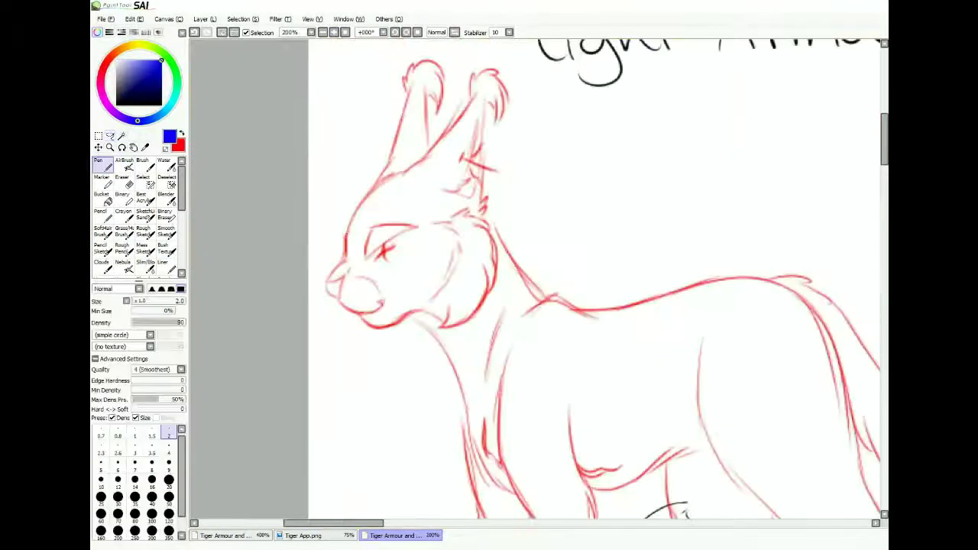
left_click_drag(346, 234, 451, 228)
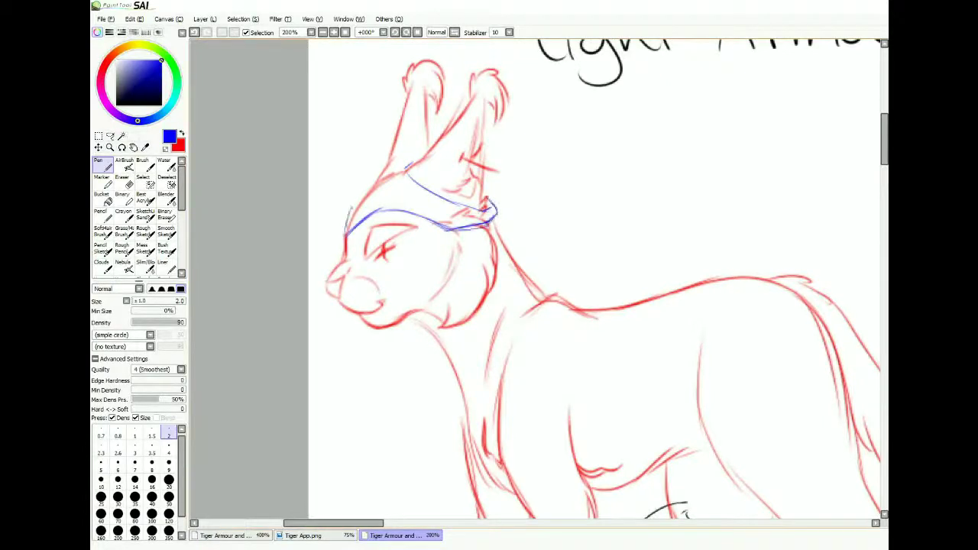
left_click_drag(365, 185, 348, 225)
- Draw the near and far shoulder plates with pointed lower rims on the Light Armour tiger in blue
mouse_move(535, 283)
left_mouse_down()
mouse_move(474, 245)
mouse_move(325, 99)
mouse_move(401, 122)
mouse_move(365, 201)
mouse_move(384, 310)
mouse_move(452, 310)
left_mouse_up()
mouse_move(386, 140)
left_mouse_down()
mouse_move(462, 146)
mouse_move(441, 260)
left_mouse_up()
mouse_move(465, 138)
left_mouse_down()
mouse_move(441, 244)
mouse_move(457, 317)
left_mouse_up()
mouse_move(375, 302)
left_mouse_down()
mouse_move(405, 336)
mouse_move(457, 324)
left_mouse_up()
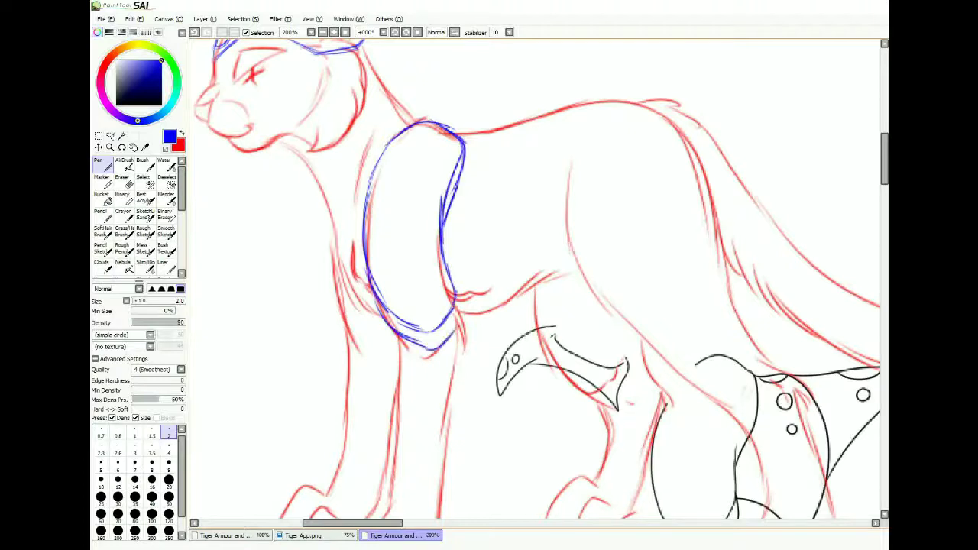
left_click_drag(396, 338, 344, 313)
- Draw the side plate behind the Light Armour tiger's shoulder in blue, with a small round stud near its upper edge
mouse_move(535, 275)
left_mouse_down()
mouse_move(483, 271)
mouse_move(483, 260)
left_mouse_up()
left_click_drag(401, 116, 474, 107)
left_click_drag(476, 111, 446, 237)
left_click_drag(410, 119, 472, 103)
left_click_drag(474, 107, 444, 237)
left_click_drag(413, 118, 475, 104)
left_click_drag(443, 233, 420, 264)
left_click_drag(433, 141, 432, 142)
- Draw the tapering rear back plate reaching the Light Armour tiger's rump in blue, with a hatched half-round ornament
mouse_move(449, 213)
left_mouse_down()
mouse_move(511, 129)
mouse_move(573, 95)
left_mouse_up()
left_click_drag(474, 105, 590, 91)
left_click_drag(464, 182, 586, 89)
left_click_drag(494, 107, 530, 95)
left_click_drag(503, 125, 533, 94)
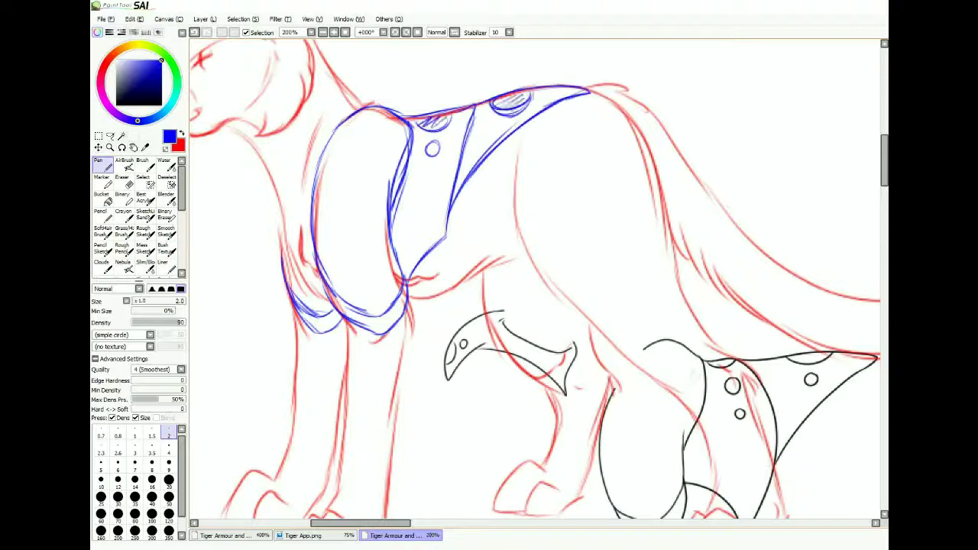
- Hatch the pointed lower rims of the Light Armour tiger's shoulder plates in blue
left_click_drag(304, 328, 370, 298)
left_click_drag(367, 333, 405, 295)
left_click_drag(382, 229, 535, 405)
left_click_drag(316, 203, 329, 178)
- Draw a blue helmet on the Medium Armour tiger with a brow guard, cheek guard and round forehead studs
scroll(581, 282, "down", 3)
left_click_drag(688, 275, 393, 276)
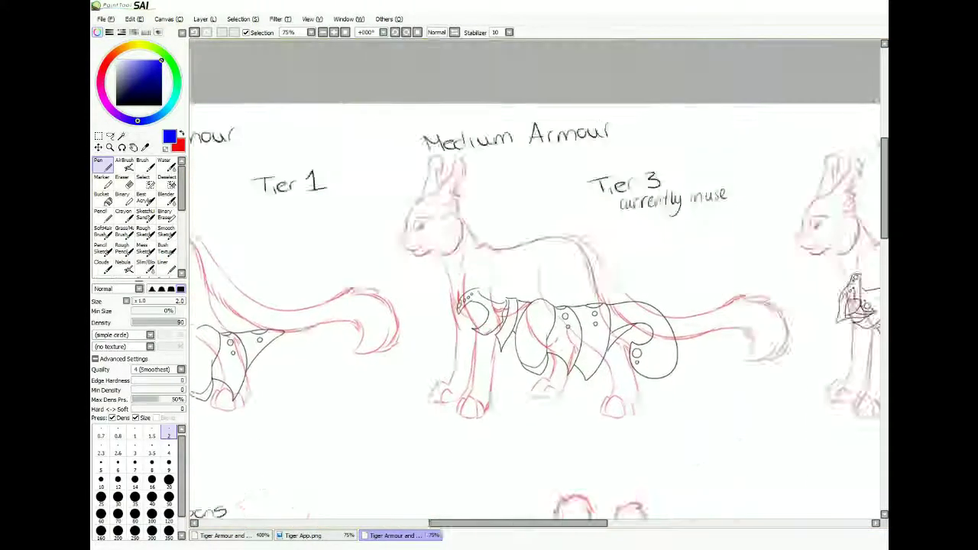
scroll(478, 117, "up", 2)
scroll(416, 188, "up", 1)
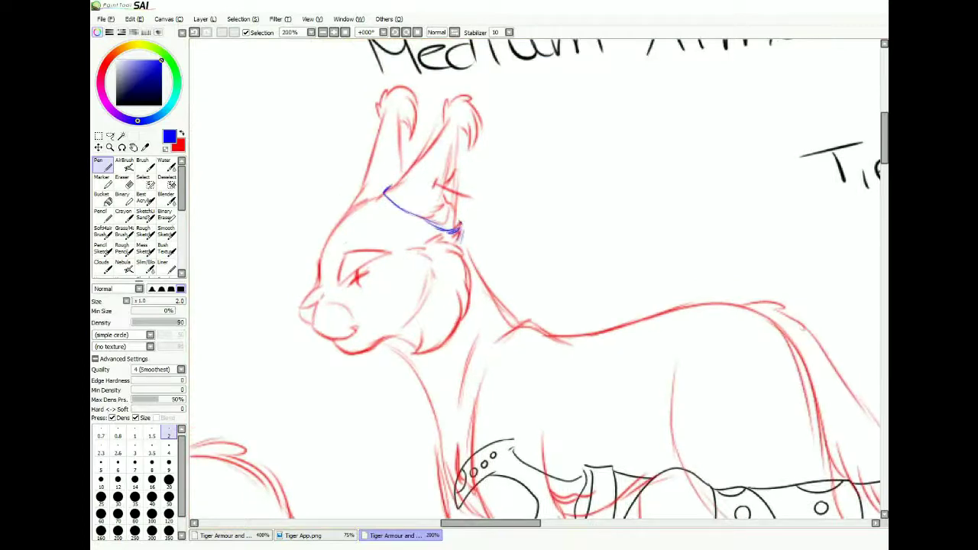
left_click_drag(319, 268, 419, 261)
left_click_drag(407, 306, 346, 321)
left_click_drag(413, 246, 409, 317)
left_click_drag(348, 325, 416, 350)
left_click_drag(461, 222, 428, 340)
mouse_move(385, 186)
left_mouse_down()
mouse_move(320, 243)
mouse_move(357, 221)
left_mouse_up()
mouse_move(359, 221)
left_mouse_down()
mouse_move(343, 160)
mouse_move(344, 176)
mouse_move(287, 151)
left_mouse_up()
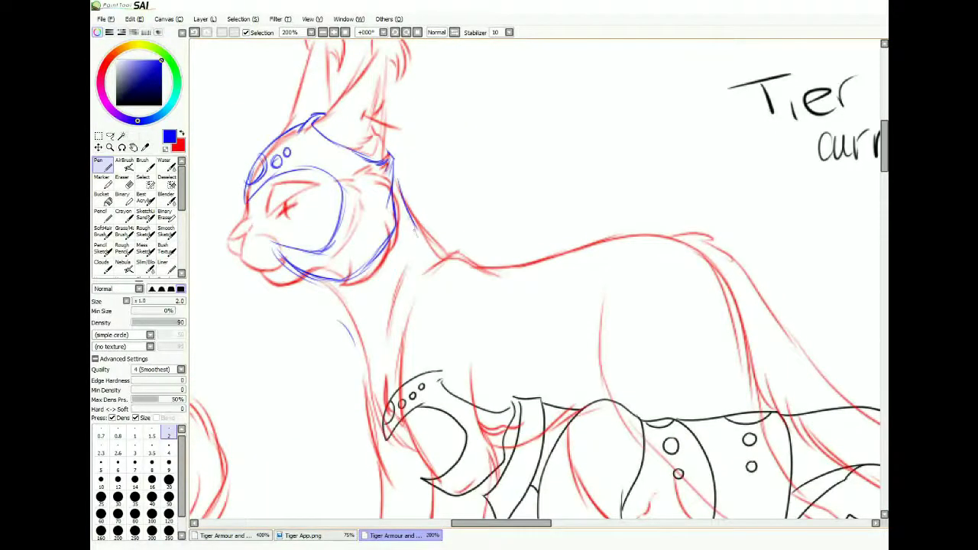
- Draw the pointed neck collar and the shoulder plate's front curve on the Medium Armour tiger in blue
left_click_drag(419, 249, 360, 346)
mouse_move(394, 208)
left_mouse_down()
mouse_move(418, 252)
mouse_move(333, 350)
left_mouse_up()
left_click_drag(535, 306, 526, 233)
left_click_drag(408, 221, 367, 248)
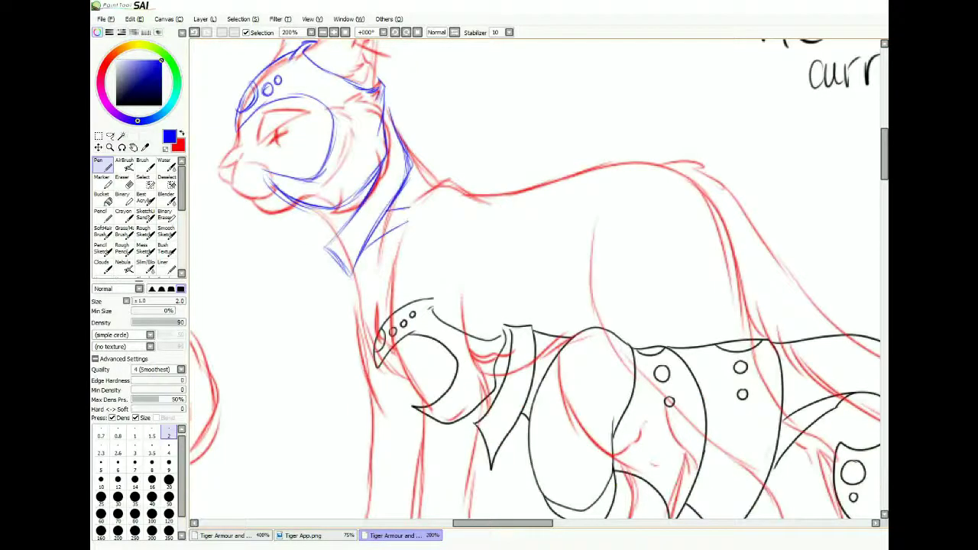
left_click_drag(535, 344, 519, 277)
left_click_drag(375, 168, 379, 336)
- Move the black armour line art lower, clear of the Medium Armour tiger's body
left_click_drag(535, 306, 544, 310)
left_click_drag(535, 344, 504, 306)
key("minus")
key("ctrl+t")
left_click_drag(458, 229, 462, 359)
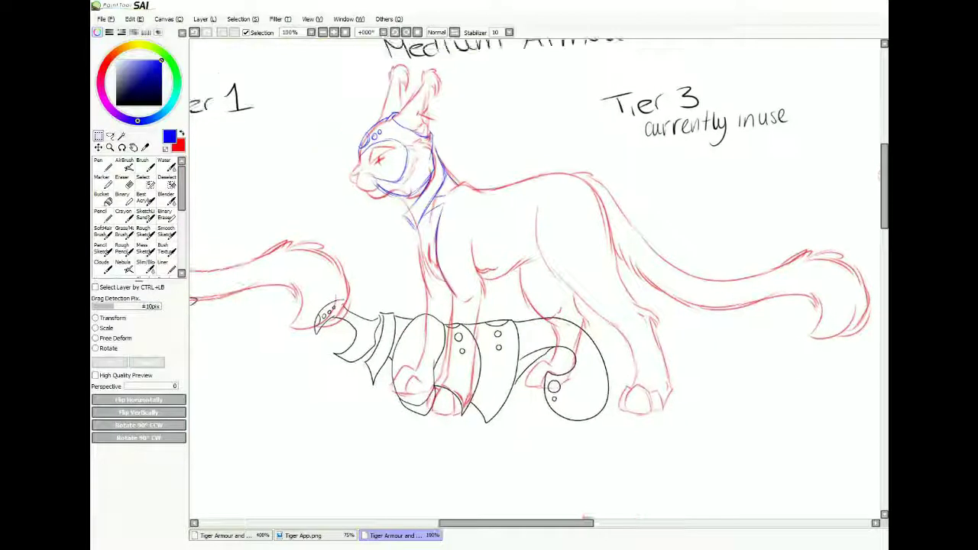
key("plus")
key("Return")
- Try to draw both shoulder plates with pointed rims freehand on the Medium Armour tiger in blue
left_click_drag(461, 225, 431, 285)
mouse_move(458, 229)
left_mouse_down()
mouse_move(497, 233)
mouse_move(516, 252)
left_mouse_up()
mouse_move(463, 254)
left_mouse_down()
mouse_move(445, 309)
mouse_move(488, 319)
left_mouse_up()
left_click_drag(449, 292, 484, 308)
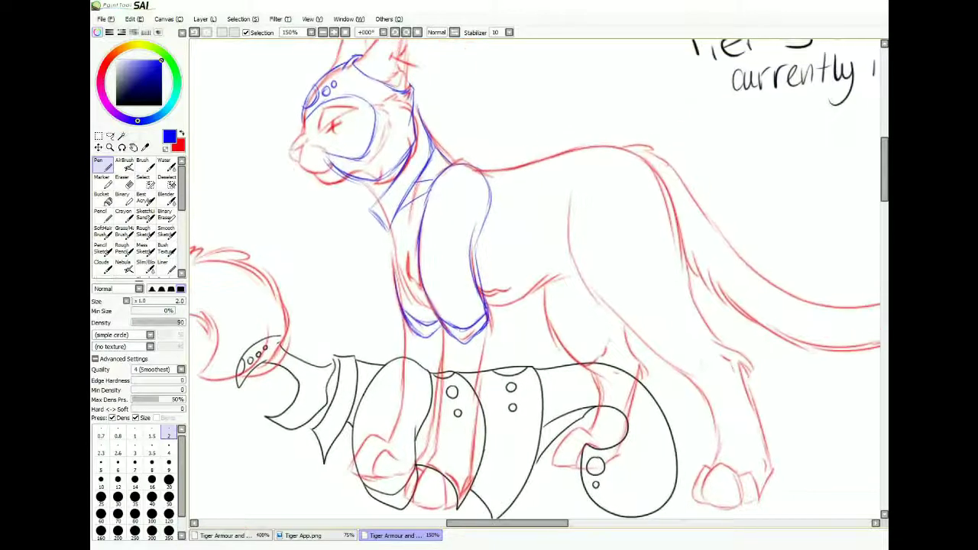
key("l")
key("ctrl+z")
key("ctrl+z")
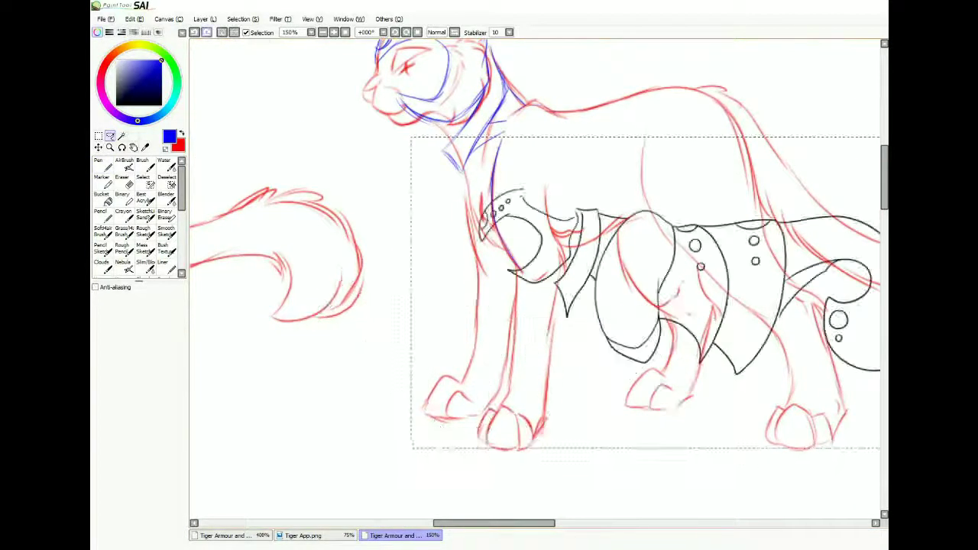
key("e")
key("ctrl+z")
key("ctrl+z")
- Lasso the Light Armour tiger's shoulder and back plates and copy them onto the Medium Armour tiger
scroll(535, 275, "left", 10)
key("l")
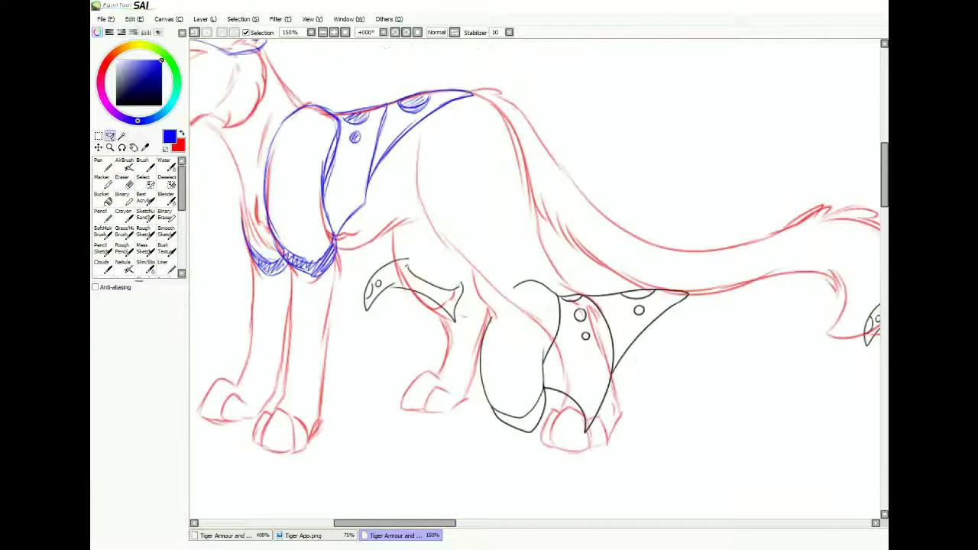
scroll(535, 275, "right", 10)
left_click_drag(535, 191, 528, 195)
- Erase the lower edge of the Medium Armour tiger's rear back plate and redraw it as a blue curve
key("e")
scroll(612, 115, "up", 1)
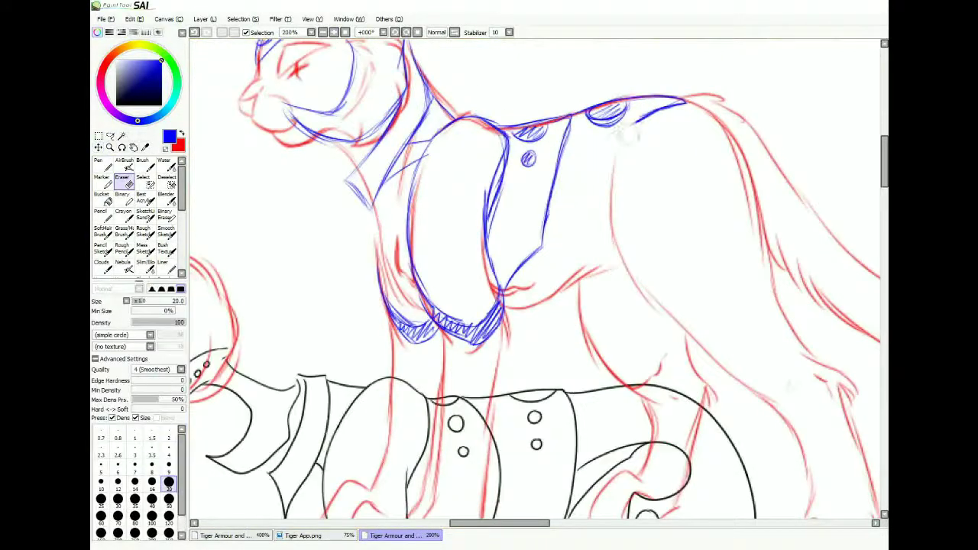
key("n")
left_click_drag(686, 100, 549, 217)
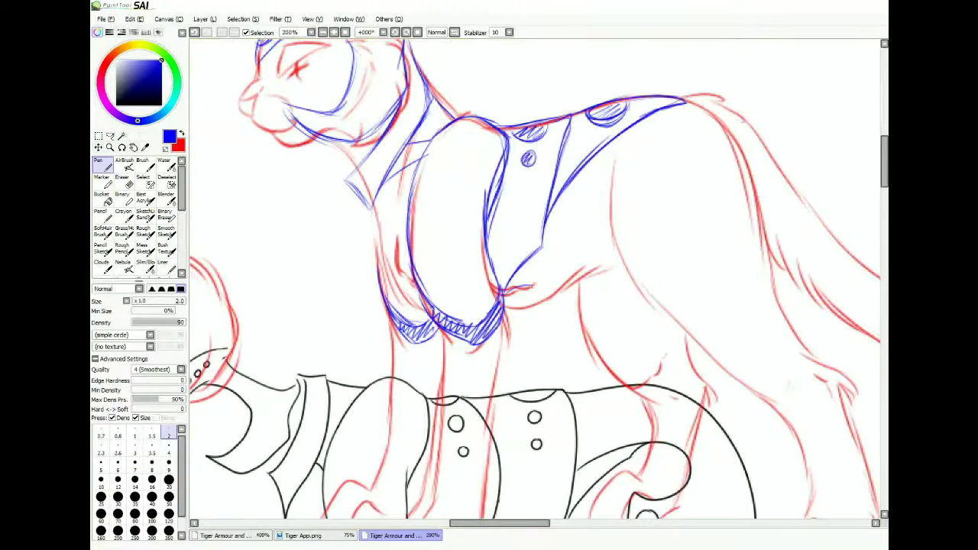
- Extend the Medium Armour tiger's back plate to a pointed tip below the belly, redraw its rear edge and add a second hatched stud
left_click_drag(504, 279, 539, 317)
left_click_drag(566, 153, 546, 298)
left_click_drag(572, 116, 544, 268)
mouse_move(569, 138)
left_mouse_down()
mouse_move(541, 317)
mouse_move(513, 237)
mouse_move(554, 168)
left_mouse_up()
key("e")
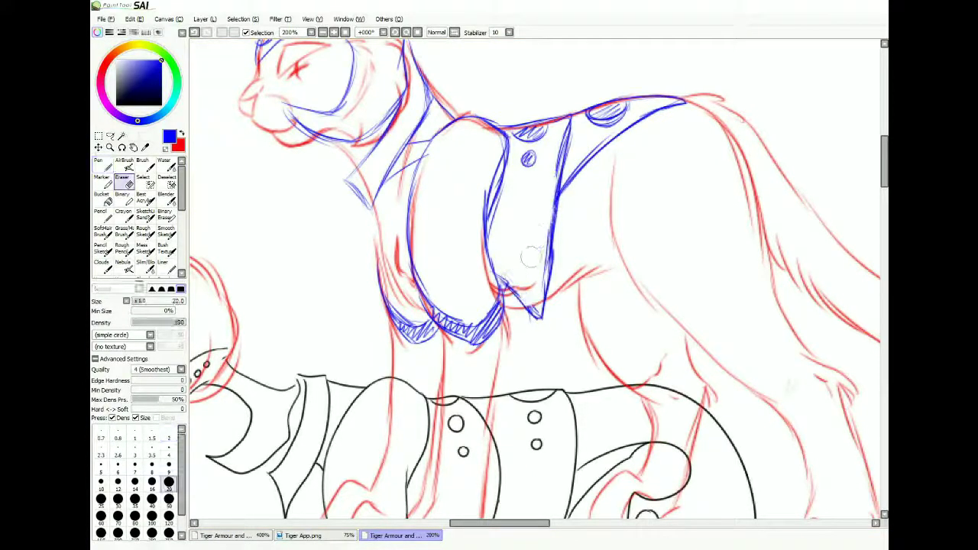
left_click_drag(554, 222, 556, 176)
key("n")
left_click_drag(550, 253, 543, 313)
- Draw the diagonal strap edge rising from the Medium Armour tiger's back plate tip towards the haunch
left_click_drag(603, 197, 544, 305)
key("ctrl+z")
key("ctrl+z")
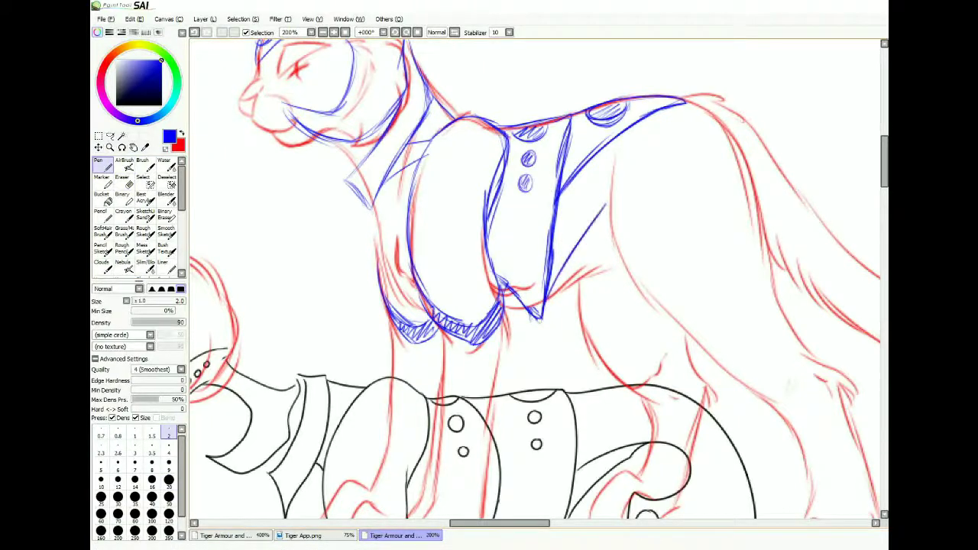
left_click_drag(535, 230, 528, 264)
left_click_drag(585, 233, 547, 269)
- Draw a large haunch plate that curls into a crescent, with a hatched stud, on the Medium Armour tiger's hip
left_click_drag(639, 156, 590, 229)
mouse_move(671, 138)
left_mouse_down()
mouse_move(551, 230)
mouse_move(602, 176)
mouse_move(595, 170)
left_mouse_up()
mouse_move(604, 229)
left_mouse_down()
mouse_move(520, 211)
mouse_move(531, 217)
left_mouse_up()
left_click_drag(528, 156, 580, 142)
mouse_move(543, 223)
left_mouse_down()
mouse_move(606, 249)
mouse_move(638, 230)
left_mouse_up()
mouse_move(550, 149)
left_mouse_down()
mouse_move(593, 144)
mouse_move(631, 237)
left_mouse_up()
left_click_drag(604, 230, 578, 215)
left_click_drag(600, 168, 512, 215)
left_click_drag(565, 139, 596, 220)
mouse_move(517, 229)
left_mouse_down()
mouse_move(623, 279)
mouse_move(593, 291)
left_mouse_up()
key("h")
mouse_move(537, 115)
left_mouse_down()
mouse_move(449, 254)
mouse_move(445, 288)
mouse_move(551, 313)
left_mouse_up()
key("h")
left_click_drag(589, 200, 586, 238)
left_click_drag(506, 284, 489, 304)
- Hatch the diagonal strap between the Medium Armour tiger's back plate and haunch plate
key("ctrl+minus")
key("ctrl+minus")
key("ctrl+minus")
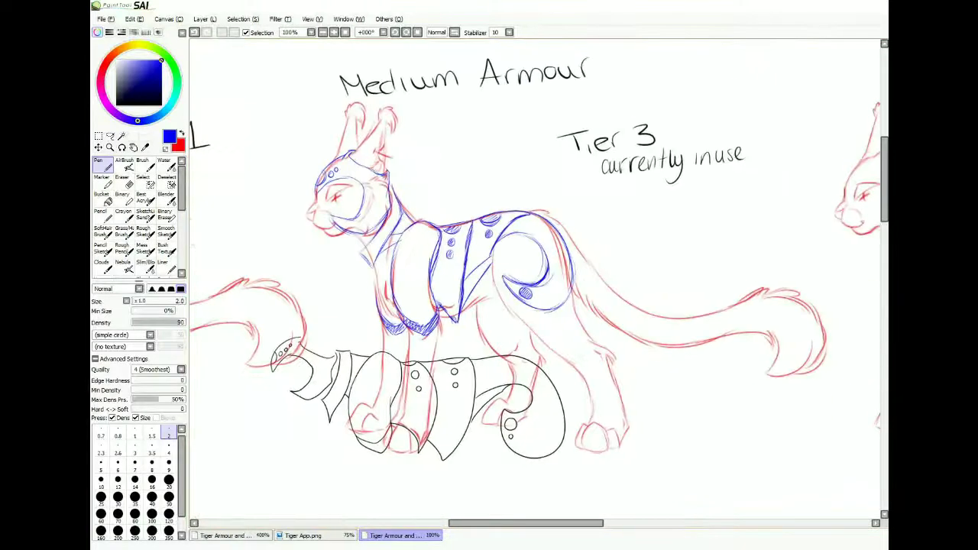
key("ctrl+plus")
key("ctrl+plus")
key("ctrl+plus")
key("ctrl+minus")
key("ctrl+minus")
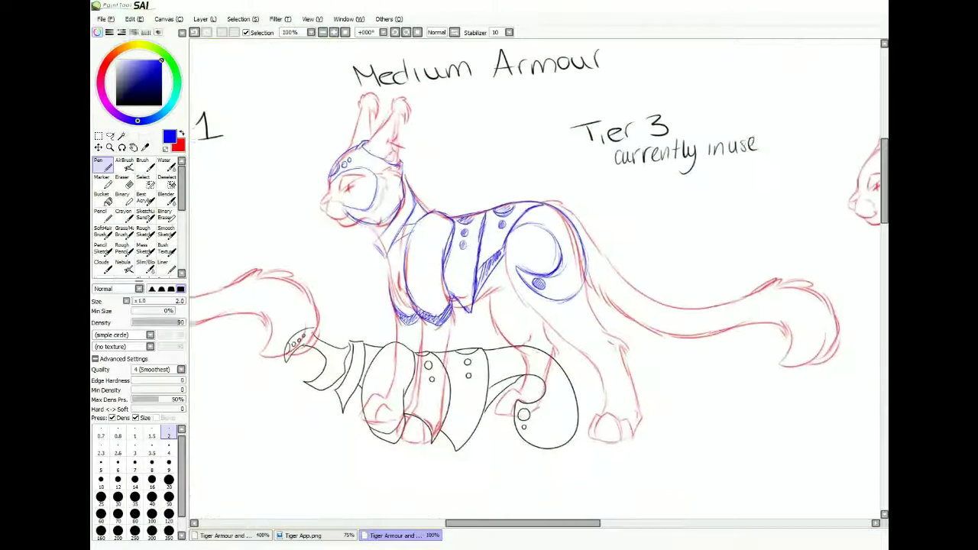
- Compare the Medium Armour tiger's helmet with the Light Armour tiger's helmet
key("ctrl+minus")
key("ctrl+plus")
key("ctrl+plus")
key("ctrl+plus")
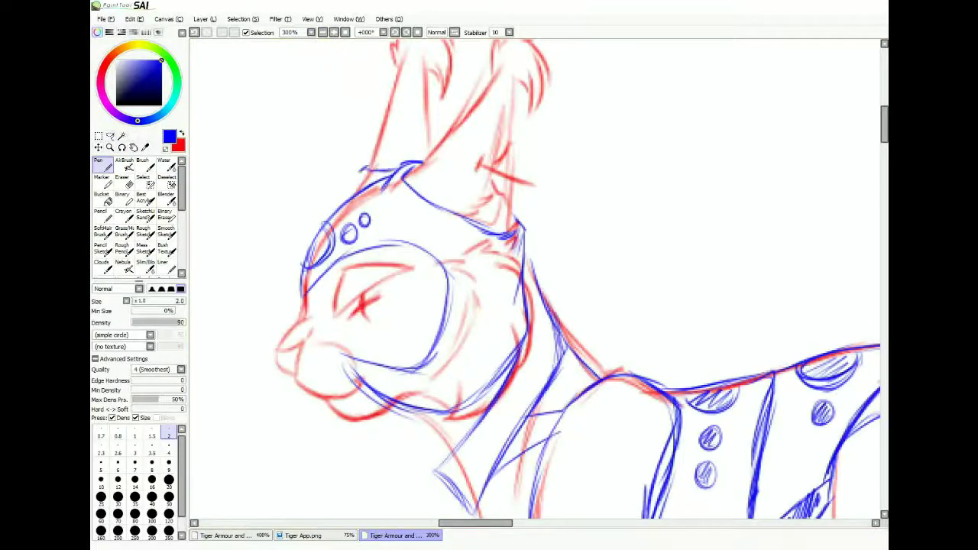
scroll(535, 279, "left", 10)
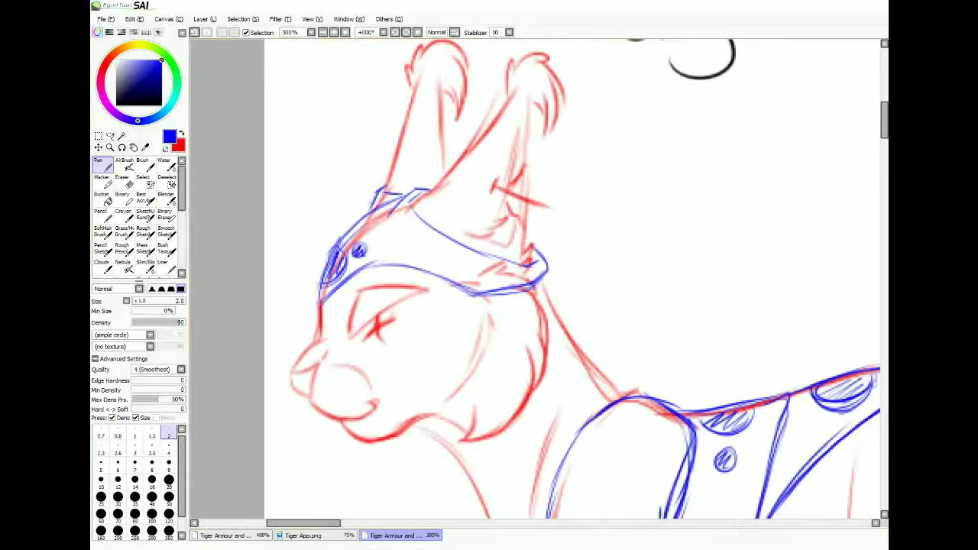
key("ctrl+minus")
key("ctrl+plus")
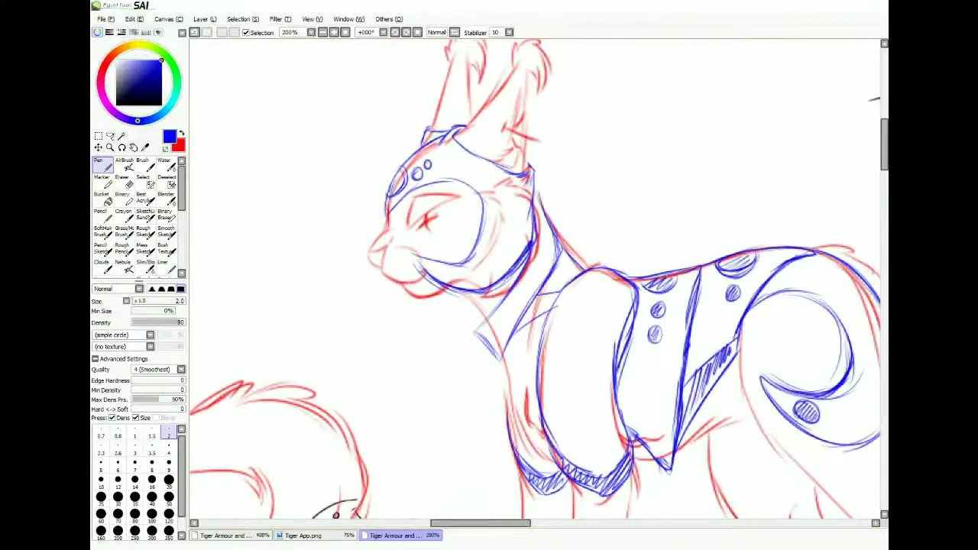
- Lasso all the blue armour on the Medium Armour tiger and copy it onto the Heavy Armour tiger
scroll(535, 279, "right", 3)
key("ctrl+minus")
left_click(110, 135)
mouse_move(397, 73)
left_mouse_down()
mouse_move(765, 344)
mouse_move(337, 92)
left_mouse_up()
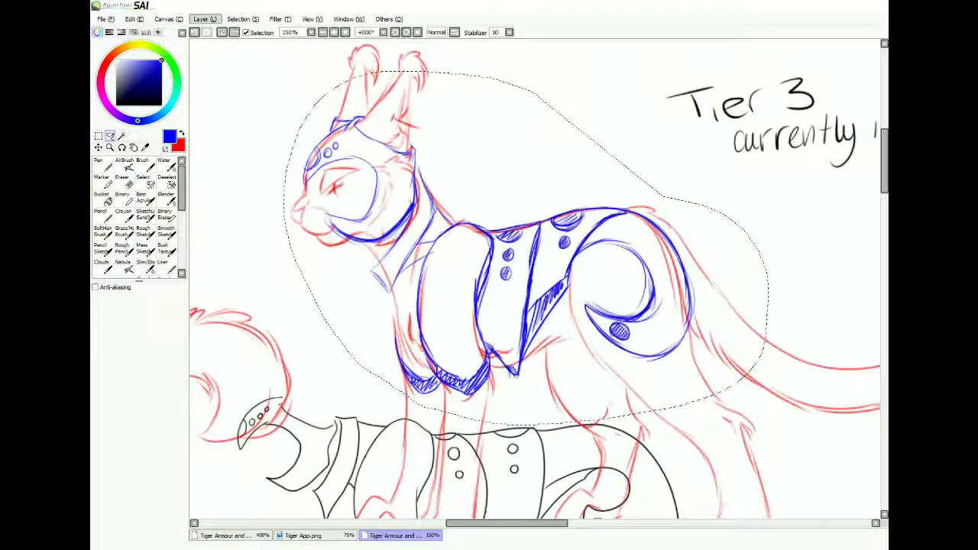
scroll(535, 279, "right", 10)
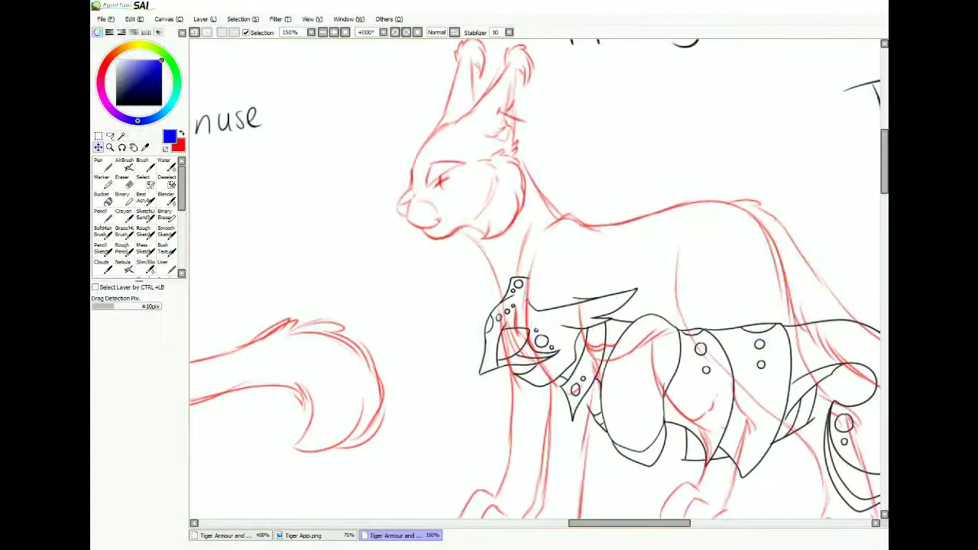
scroll(535, 279, "left", 10)
scroll(535, 279, "up", 2)
left_click(110, 136)
mouse_move(730, 237)
left_mouse_down()
mouse_move(795, 328)
mouse_move(268, 237)
left_mouse_up()
mouse_move(474, 481)
left_mouse_down()
mouse_move(634, 413)
mouse_move(655, 415)
mouse_move(642, 367)
left_mouse_up()
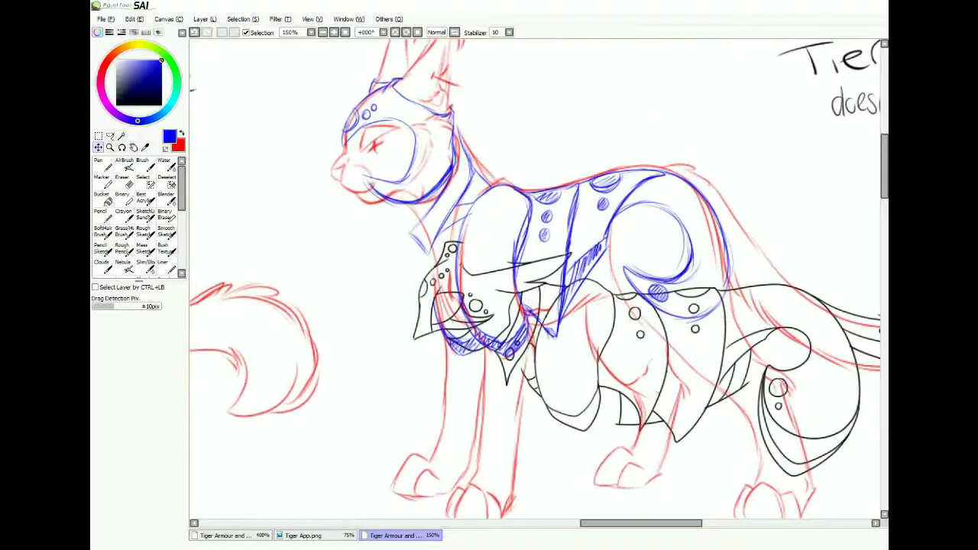
- Lasso the black heavy armour line art and move it lower, clear of the Heavy Armour tiger's body
scroll(535, 279, "down", 2)
left_click(110, 135)
mouse_move(634, 202)
left_mouse_down()
mouse_move(467, 413)
mouse_move(719, 397)
mouse_move(714, 249)
mouse_move(638, 287)
left_mouse_up()
scroll(638, 287, "up", 2)
mouse_move(535, 279)
left_mouse_down()
mouse_move(572, 308)
mouse_move(537, 287)
left_mouse_up()
- Draw extra straps below the Heavy Armour tiger's hatched strap and add a larger pointed rim around the haunch plate
key("n")
scroll(535, 279, "up", 1)
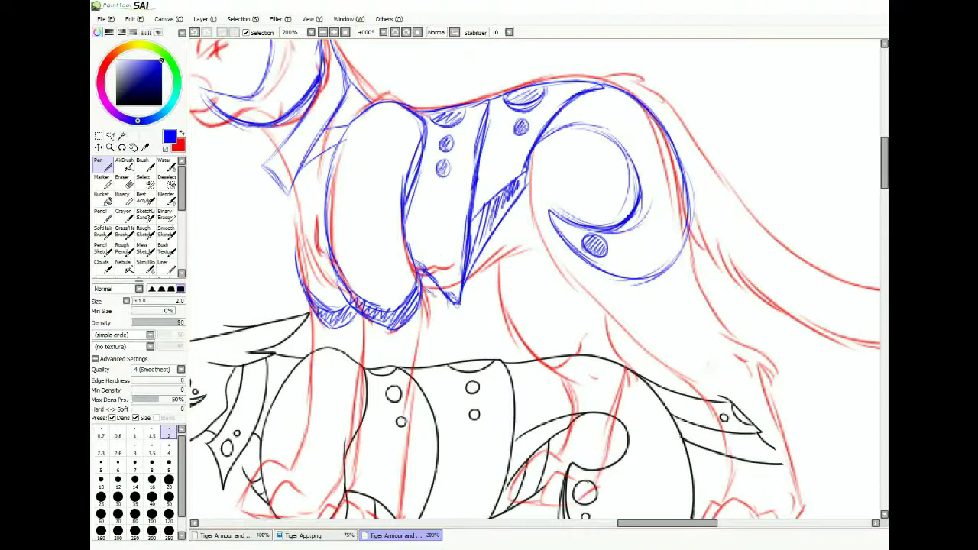
left_click_drag(535, 230, 463, 298)
key("ctrl+z")
left_click_drag(519, 246, 460, 299)
mouse_move(539, 246)
left_mouse_down()
mouse_move(467, 297)
mouse_move(528, 214)
mouse_move(481, 190)
mouse_move(420, 181)
left_mouse_up()
key("ctrl+z")
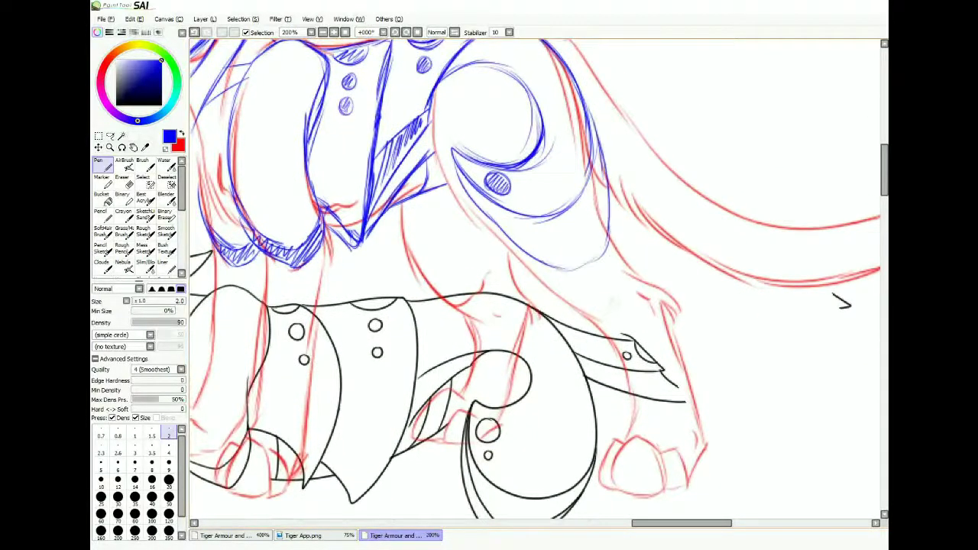
left_click_drag(501, 233, 504, 208)
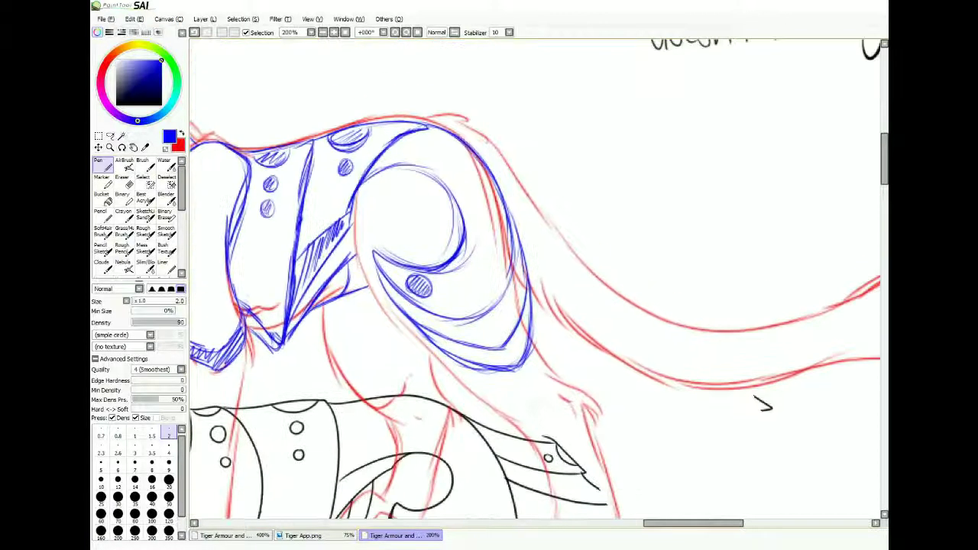
- Draw overlapping pointed plates with hatched studs at the Heavy Armour tiger's tail base and add a small second haunch stud
key("h")
left_click_drag(535, 275, 488, 251)
mouse_move(535, 109)
left_mouse_down()
mouse_move(449, 211)
mouse_move(508, 182)
mouse_move(526, 112)
left_mouse_up()
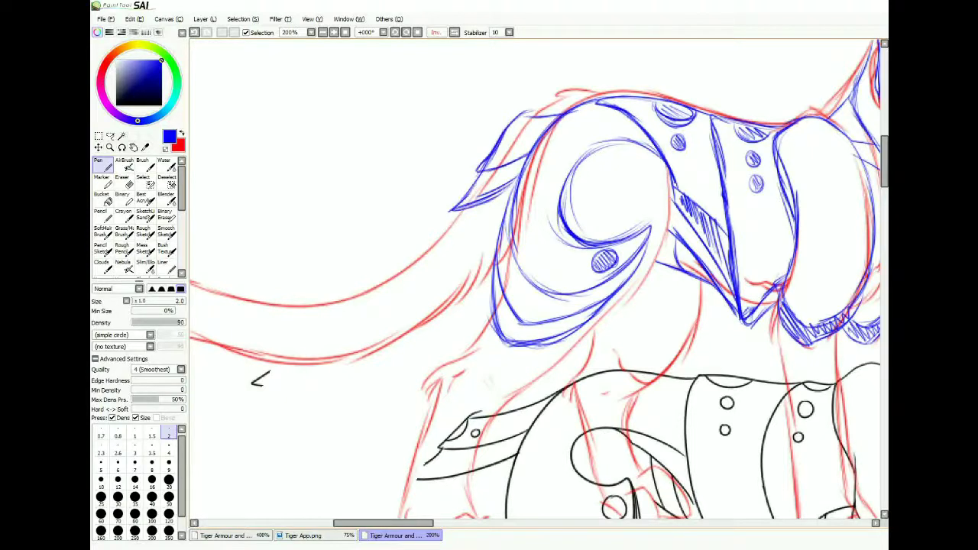
key("h")
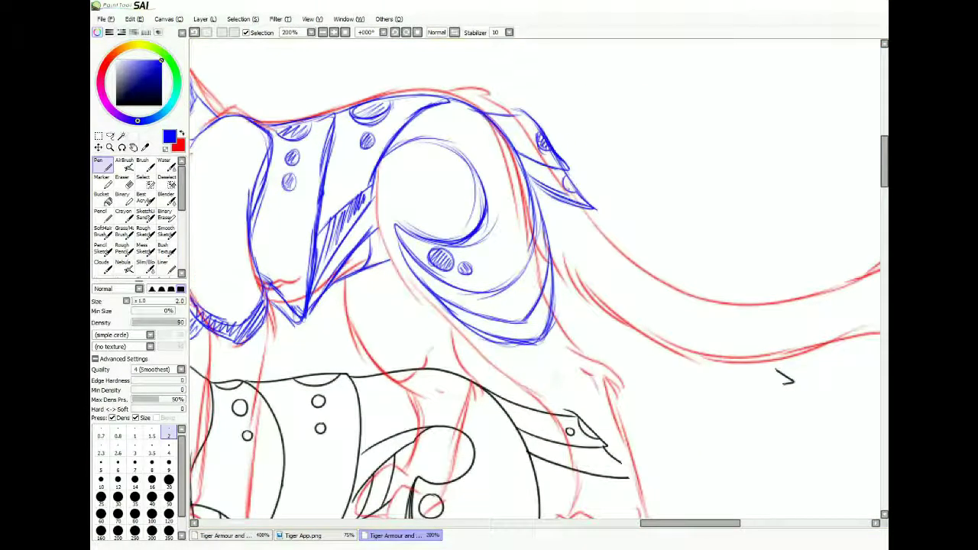
scroll(534, 282, "down", 3)
scroll(535, 283, "up", 3)
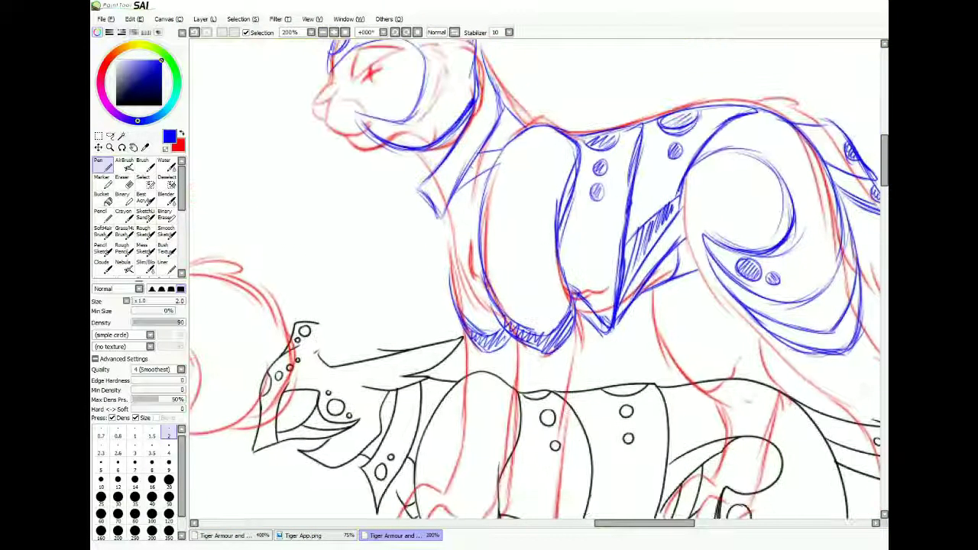
- Draw curved segment bands down the Heavy Armour tiger's neck and chest behind the throat piece
mouse_move(477, 183)
left_mouse_down()
mouse_move(463, 174)
mouse_move(440, 227)
left_mouse_up()
left_click_drag(462, 195, 437, 231)
mouse_move(535, 252)
left_mouse_down()
mouse_move(536, 290)
mouse_move(523, 294)
mouse_move(595, 381)
mouse_move(616, 347)
mouse_move(620, 360)
left_mouse_up()
- Erase part of the Heavy Armour helmet's face opening and draw a pointed nose guard and a narrow eye opening
key("e")
mouse_move(456, 135)
left_mouse_down()
mouse_move(412, 158)
mouse_move(422, 176)
left_mouse_up()
key("n")
left_click_drag(535, 306, 518, 271)
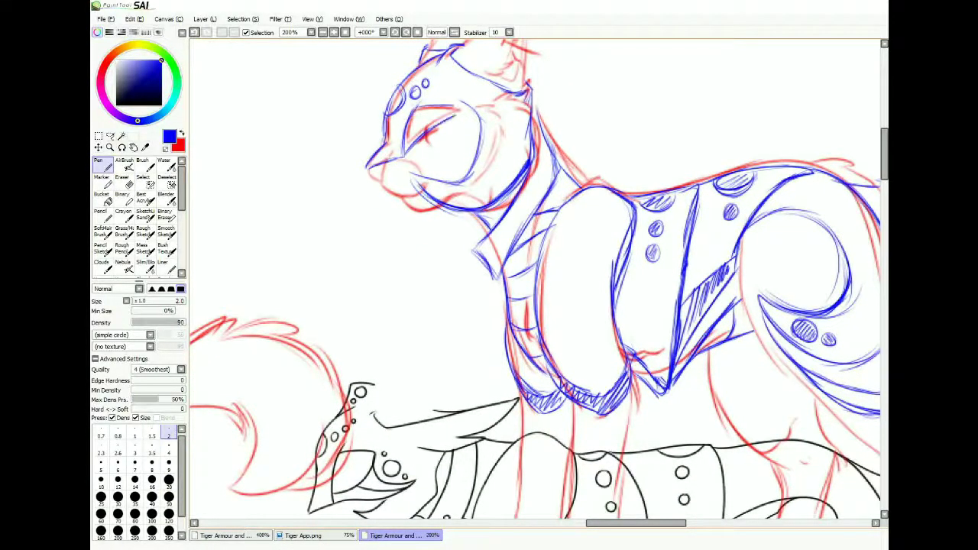
mouse_move(518, 270)
left_mouse_down()
mouse_move(496, 283)
mouse_move(494, 267)
left_mouse_up()
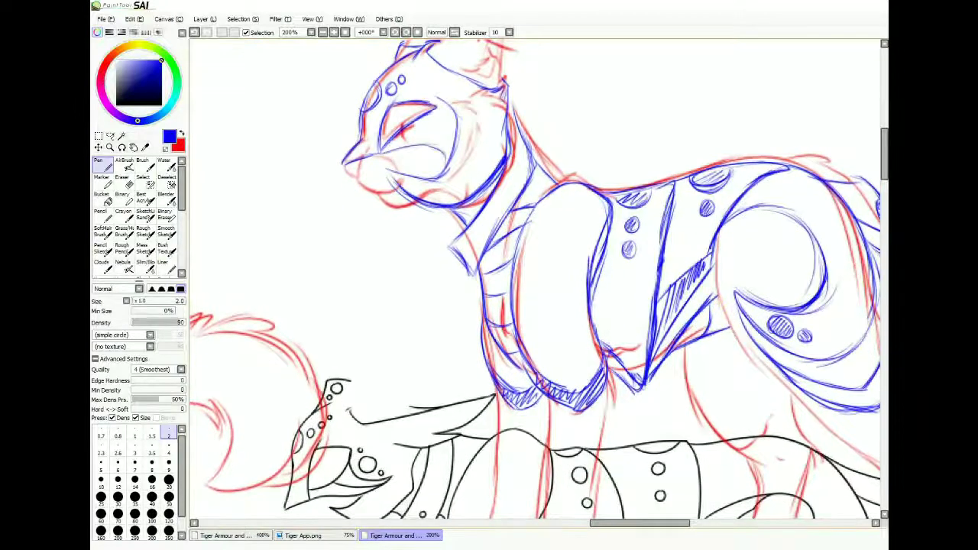
left_click_drag(422, 153, 415, 152)
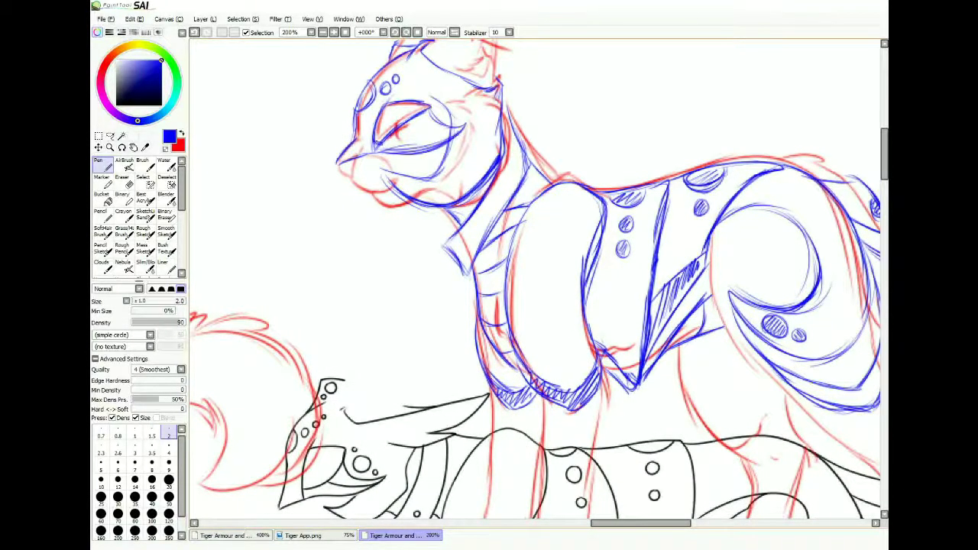
left_click_drag(415, 147, 414, 153)
left_click_drag(433, 114, 431, 120)
- Erase the Heavy Armour helmet's rear upper edge and add a blade-shaped cheek plate with two round studs beside the eye
mouse_move(407, 184)
left_mouse_down()
mouse_move(400, 157)
mouse_move(173, 121)
mouse_move(424, 197)
left_mouse_up()
key("e")
mouse_move(444, 235)
left_mouse_down()
mouse_move(493, 197)
mouse_move(427, 237)
mouse_move(415, 208)
mouse_move(426, 190)
mouse_move(393, 245)
mouse_move(390, 279)
mouse_move(378, 153)
mouse_move(466, 191)
mouse_move(374, 160)
left_mouse_up()
key("n")
key("e")
key("n")
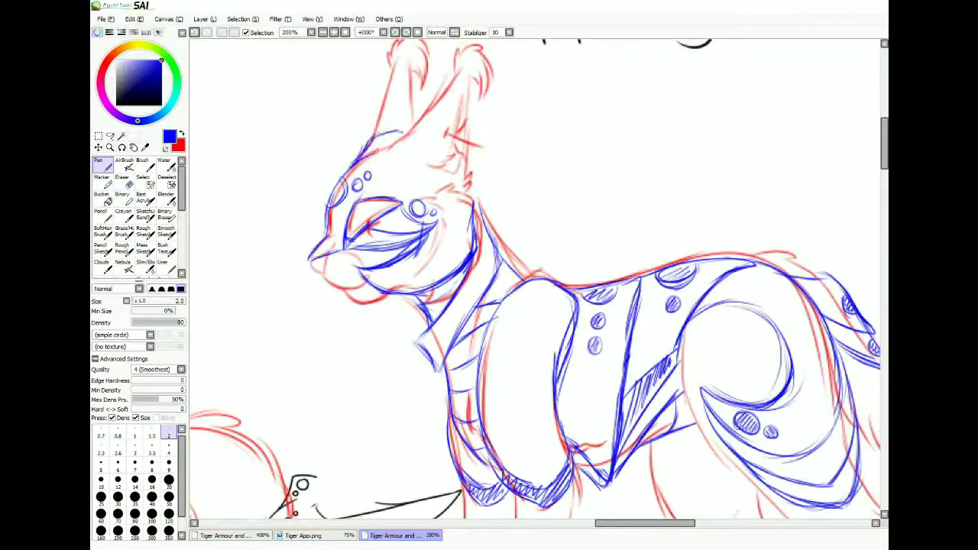
- Redraw the Heavy Armour helmet's crown with a raised stud and hatch the forehead and eye studs
scroll(539, 279, "down", 1)
key("ctrl+z")
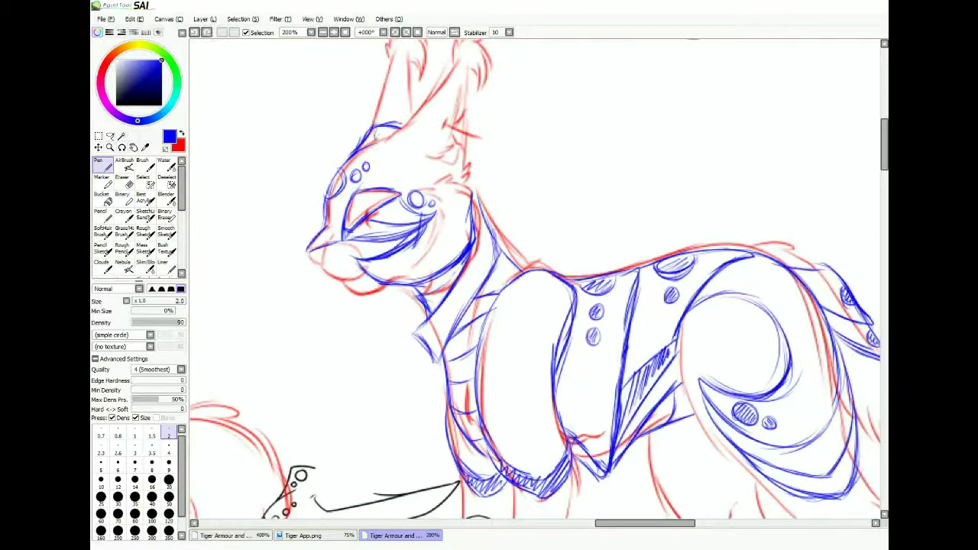
left_click_drag(334, 193, 344, 174)
left_click_drag(408, 197, 423, 203)
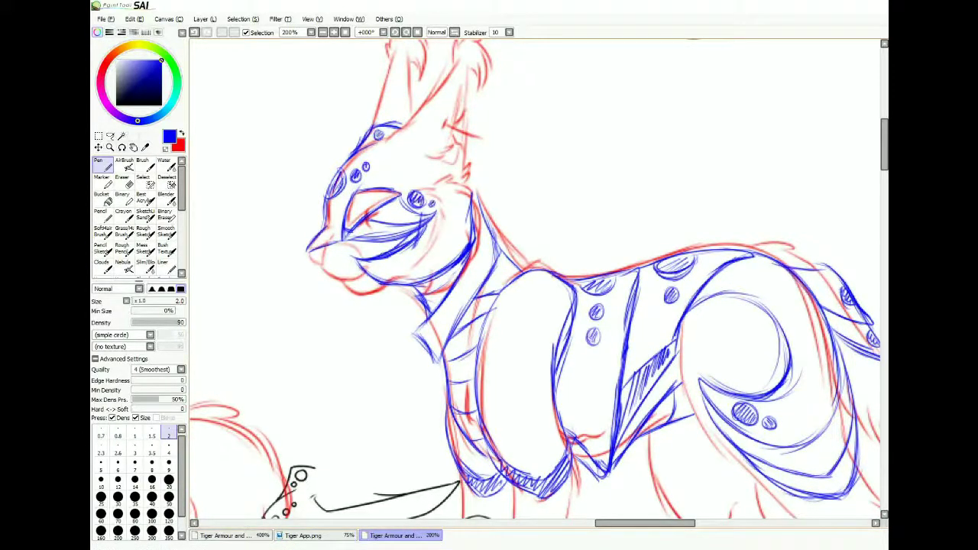
- Draw the Heavy Armour helmet's rear edge sweeping back into a long pointed blade with a shorter one beneath it
left_click_drag(535, 291, 512, 266)
mouse_move(374, 109)
left_mouse_down()
mouse_move(428, 136)
mouse_move(520, 113)
left_mouse_up()
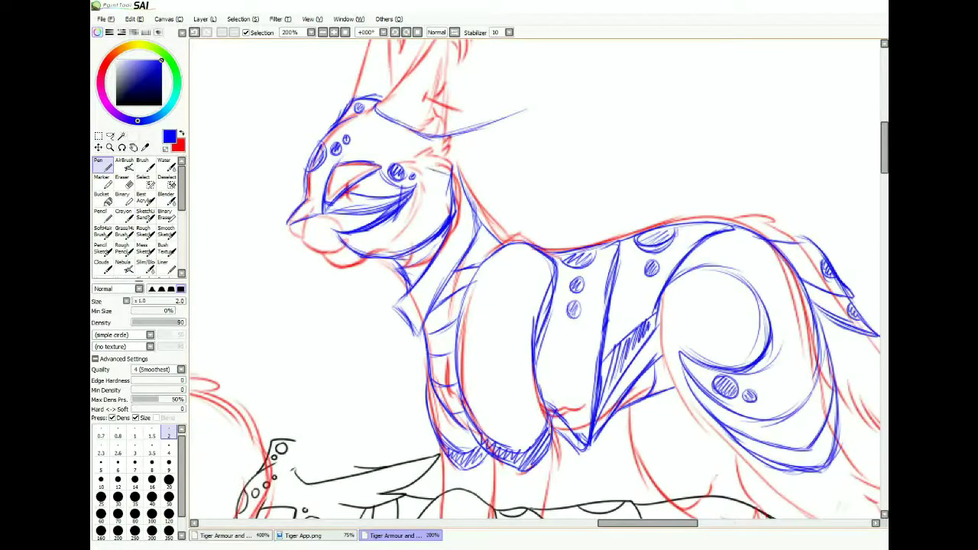
left_click_drag(535, 290, 523, 275)
left_click_drag(407, 159, 525, 94)
left_click_drag(461, 138, 519, 105)
left_click_drag(535, 290, 551, 312)
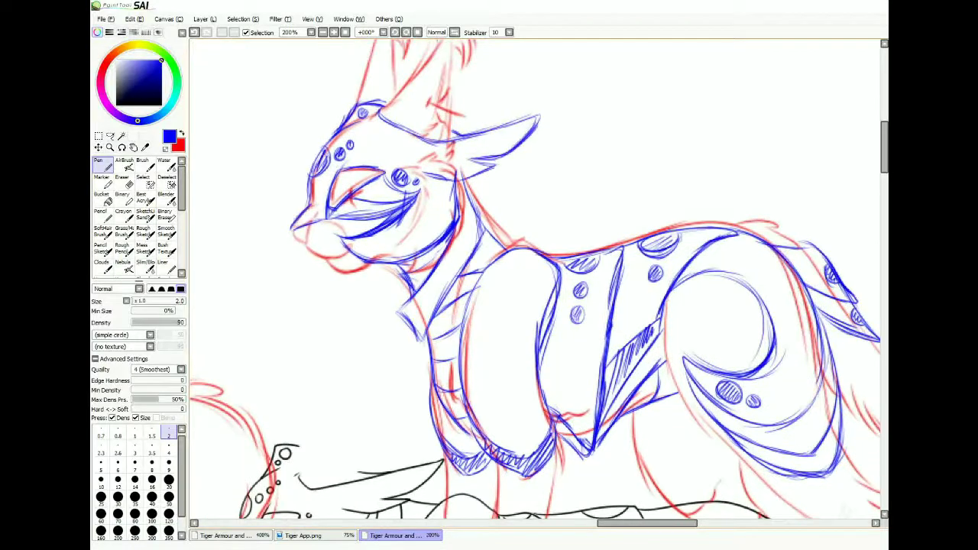
- Erase the lower jaw strap and cheek lines of the Heavy Armour helmet around the tiger's mouth
key("e")
left_click(169, 482)
scroll(535, 283, "down", 5)
scroll(535, 283, "up", 5)
left_click_drag(535, 290, 680, 348)
key("n")
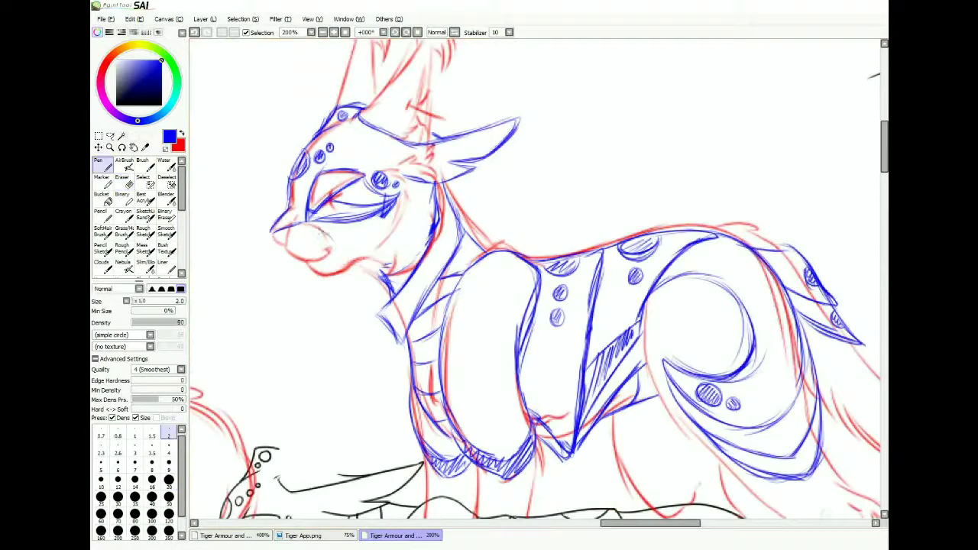
- Redraw the Heavy Armour helmet's jaw guard as a curve behind the mouth that ends in a point under the chin
key("ctrl+z")
mouse_move(318, 227)
left_mouse_down()
mouse_move(333, 228)
mouse_move(358, 275)
left_mouse_up()
key("ctrl+z")
mouse_move(366, 224)
left_mouse_down()
mouse_move(345, 278)
mouse_move(394, 260)
mouse_move(427, 230)
left_mouse_up()
left_click_drag(372, 273, 434, 188)
- Lasso the black armour line art beneath the three tigers and remove it
scroll(535, 283, "down", 2)
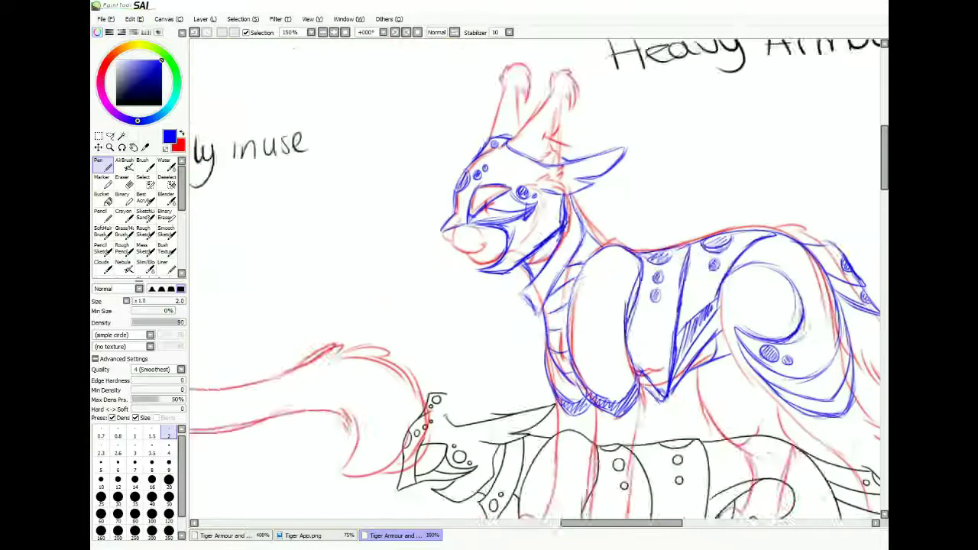
scroll(535, 283, "down", 2)
scroll(535, 283, "left", 5)
scroll(535, 283, "right", 5)
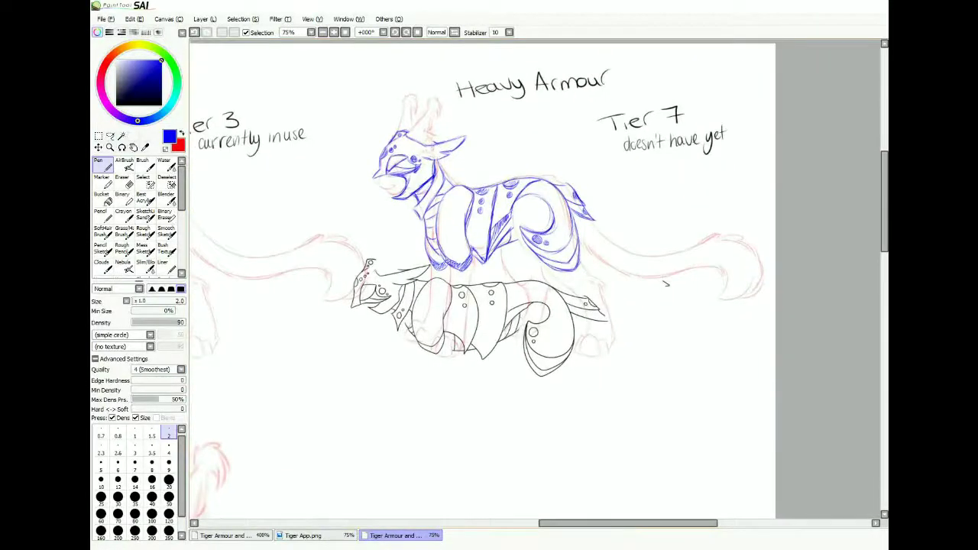
scroll(666, 283, "left", 2)
scroll(667, 283, "down", 3)
key("l")
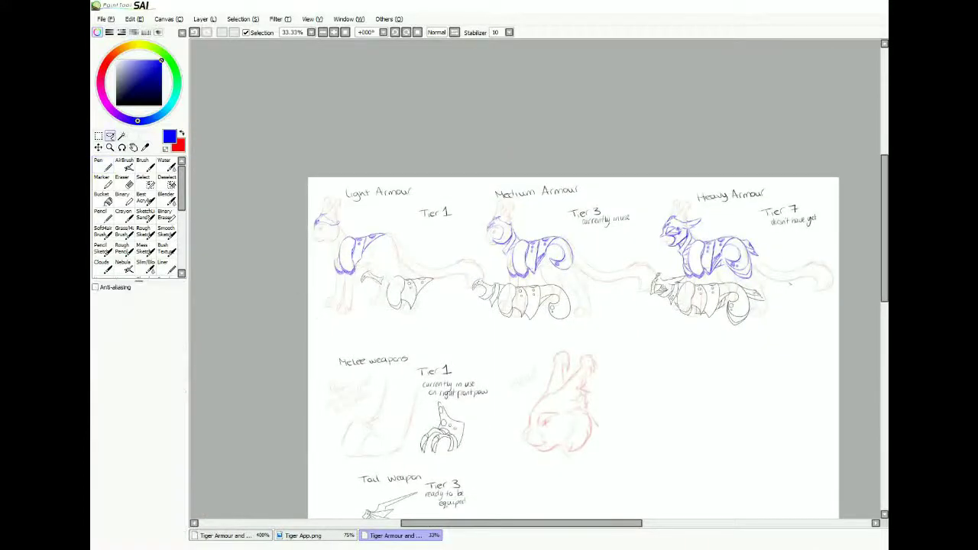
key("ctrl+d")
scroll(514, 249, "up", 3)
- Hatch the forehead studs and the collar section of the Medium Armour tiger
key("n")
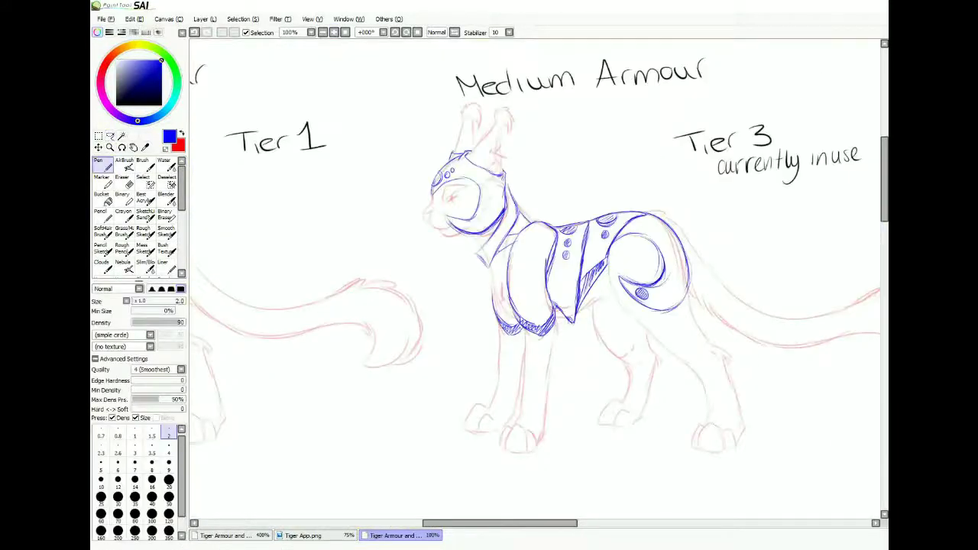
scroll(535, 283, "right", 5)
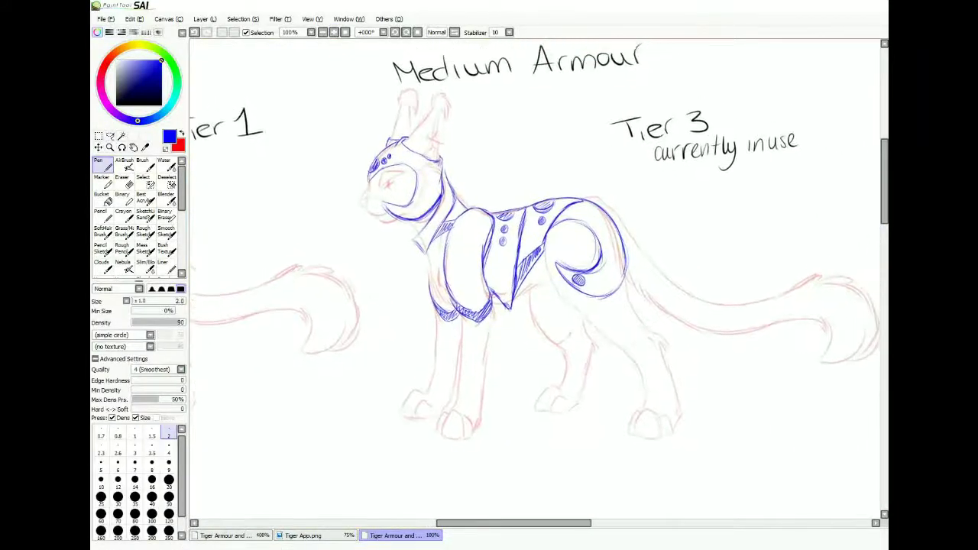
scroll(535, 283, "down", 3)
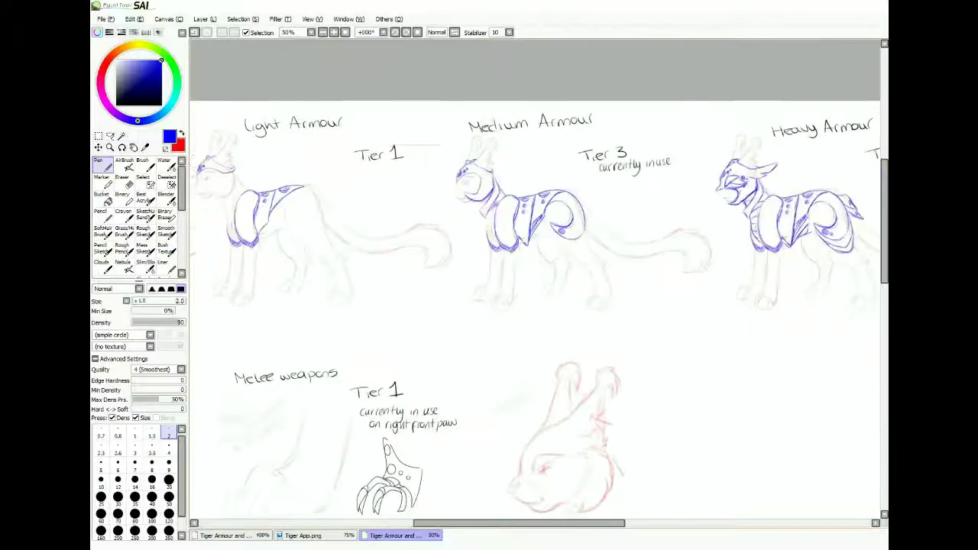
scroll(535, 282, "up", 1)
scroll(565, 279, "right", 1)
- Draw a tall pointed ankle guard in blue over the red Melee weapons paw sketch, following the Tier 1 line art
scroll(535, 283, "right", 3)
key("x")
key("ctrl+d")
scroll(535, 283, "up", 4)
key("n")
key("x")
scroll(535, 283, "up", 2)
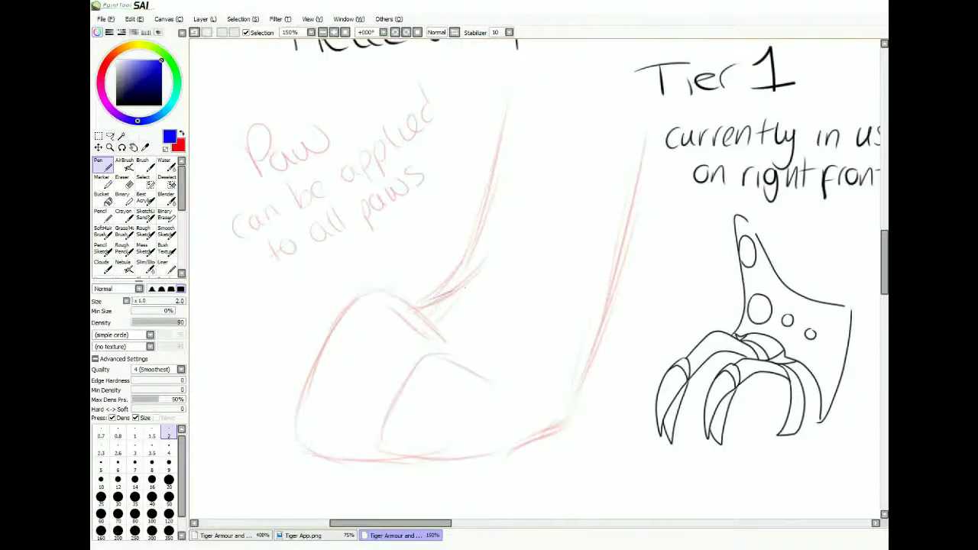
left_click_drag(447, 291, 565, 417)
scroll(535, 283, "up", 3)
mouse_move(471, 249)
left_mouse_down()
mouse_move(418, 348)
mouse_move(473, 210)
mouse_move(514, 246)
mouse_move(558, 321)
left_mouse_up()
scroll(535, 283, "down", 2)
mouse_move(462, 122)
left_mouse_down()
mouse_move(574, 252)
mouse_move(526, 431)
left_mouse_up()
left_click_drag(583, 287, 527, 431)
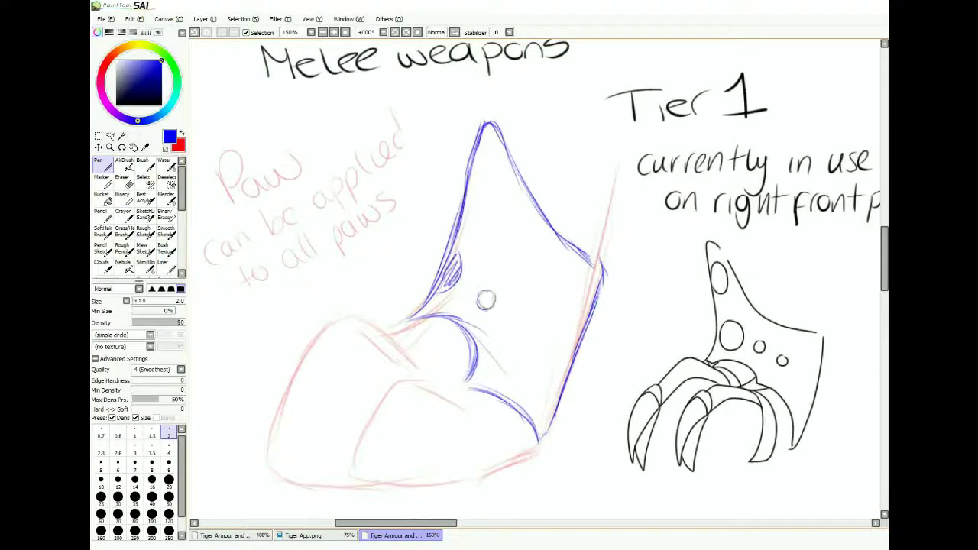
- Hatch the ankle guard's round stud and add a long hatched stud along its upper front edge
left_click_drag(481, 295, 492, 305)
scroll(535, 282, "up", 1)
left_click_drag(489, 169, 470, 222)
- Draw the outer curved claw and its arched toe plate from the paw's front toe back to the ankle guard
left_click_drag(302, 382, 397, 283)
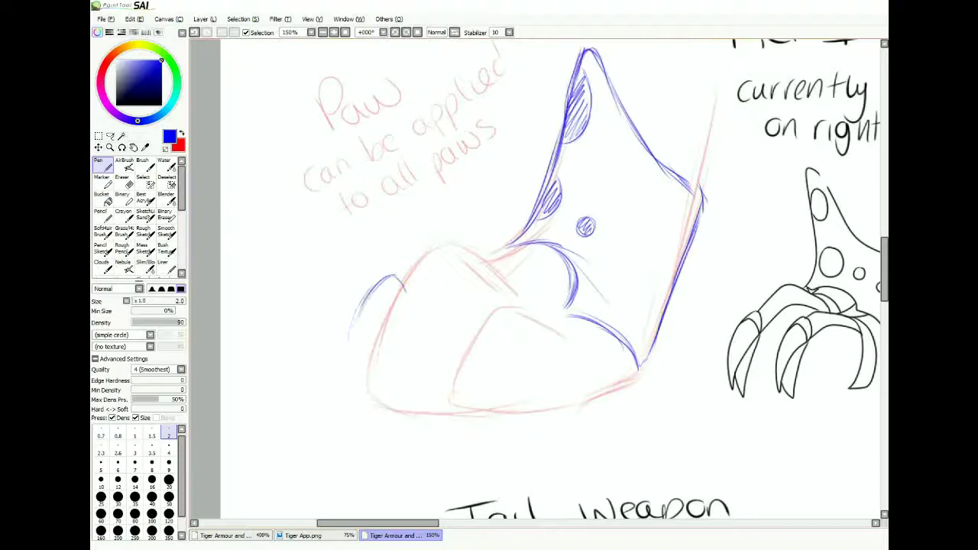
mouse_move(348, 367)
left_mouse_down()
mouse_move(398, 273)
mouse_move(411, 304)
mouse_move(356, 409)
left_mouse_up()
mouse_move(396, 278)
left_mouse_down()
mouse_move(378, 363)
mouse_move(393, 315)
left_mouse_up()
left_click_drag(535, 306, 521, 311)
left_click_drag(384, 279, 439, 248)
mouse_move(411, 285)
left_mouse_down()
mouse_move(493, 295)
mouse_move(503, 310)
mouse_move(454, 303)
mouse_move(428, 329)
left_mouse_up()
scroll(497, 306, "down", 2)
key("ctrl+z")
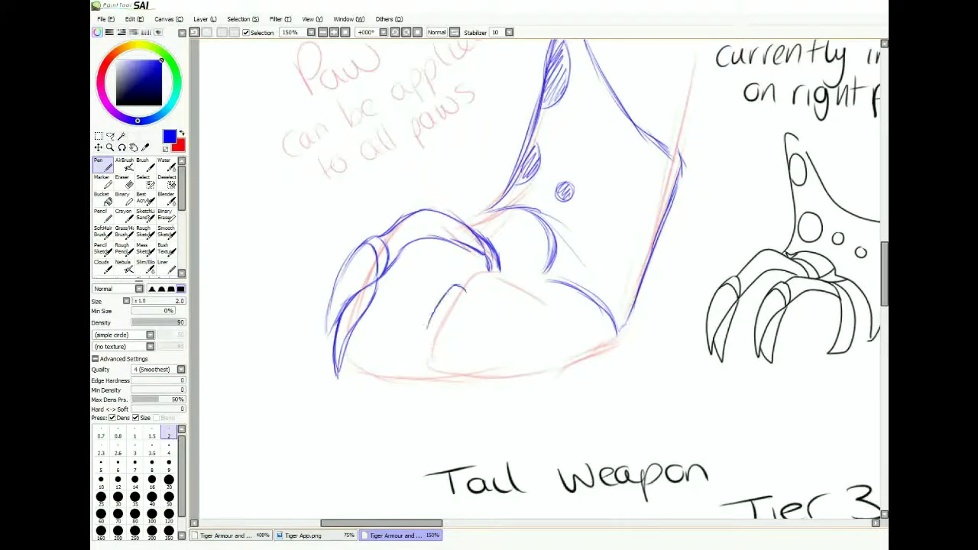
- Draw the inner curved claw in blue on the paw's near toe and reinforce the outer claw's edges
left_click_drag(450, 289, 421, 360)
left_click_drag(423, 357, 463, 307)
left_click_drag(423, 348, 429, 385)
left_click_drag(430, 382, 463, 291)
left_click_drag(336, 280, 327, 350)
left_click_drag(370, 286, 341, 314)
- Draw the arched toe plate behind the inner claw and hatch the small gaps where the toe plates meet the ankle guard
scroll(458, 306, "down", 1)
mouse_move(445, 283)
left_mouse_down()
mouse_move(426, 318)
mouse_move(432, 296)
mouse_move(519, 293)
left_mouse_up()
scroll(458, 306, "down", 1)
mouse_move(448, 286)
left_mouse_down()
mouse_move(518, 291)
mouse_move(540, 353)
left_mouse_up()
left_click_drag(489, 267, 520, 265)
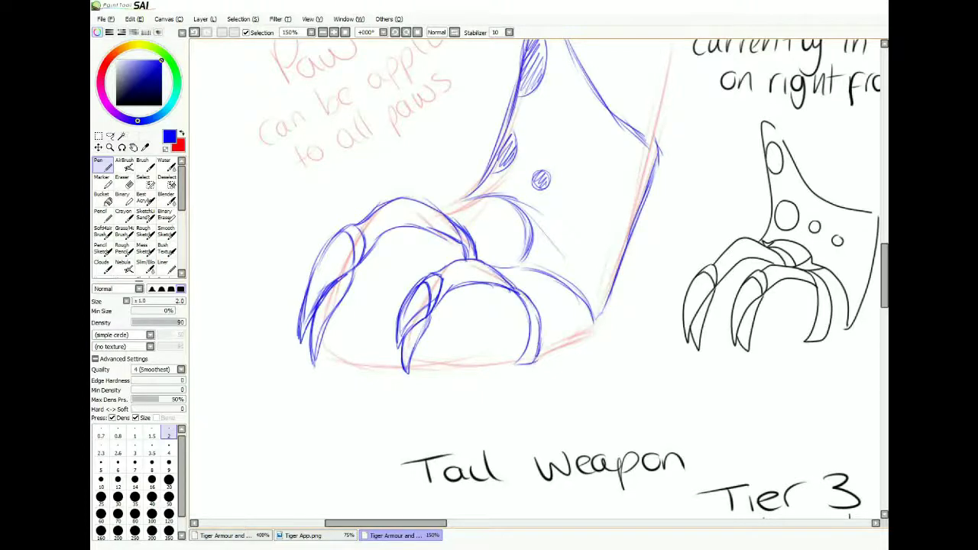
left_click_drag(442, 214, 482, 221)
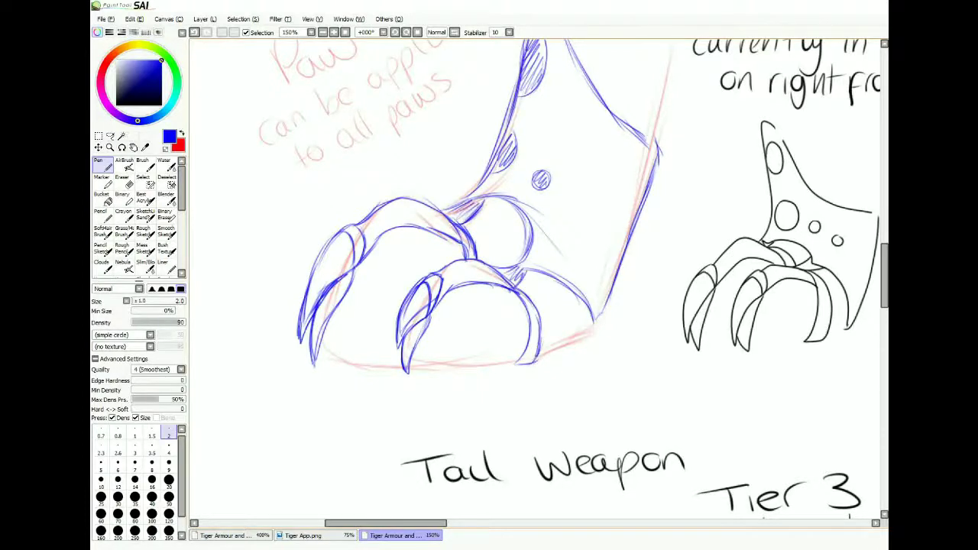
- Try a blue muzzle guard on the red Head sketch, curving from the nose over the cheek to the jaw
scroll(535, 279, "down", 2)
scroll(535, 279, "right", 5)
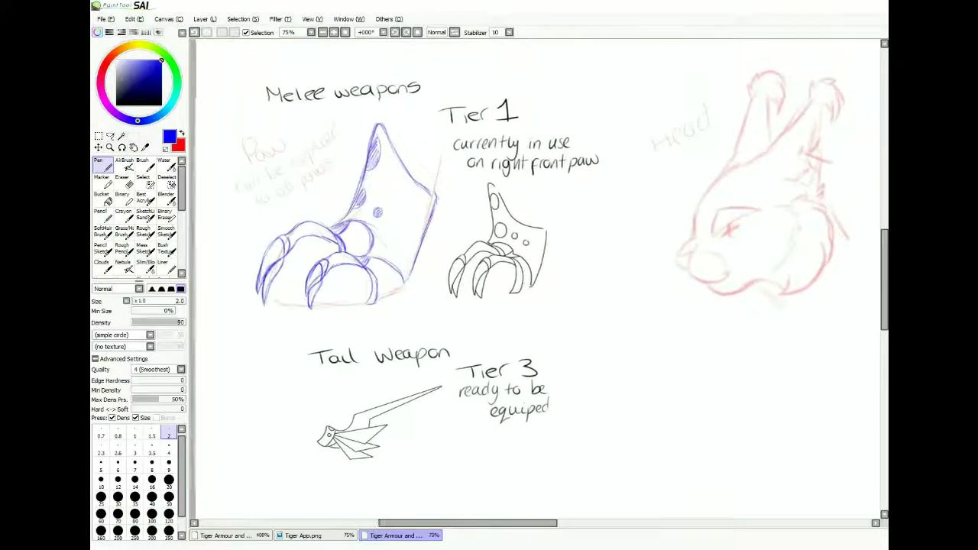
scroll(535, 279, "right", 2)
scroll(535, 279, "down", 3)
scroll(579, 262, "up", 5)
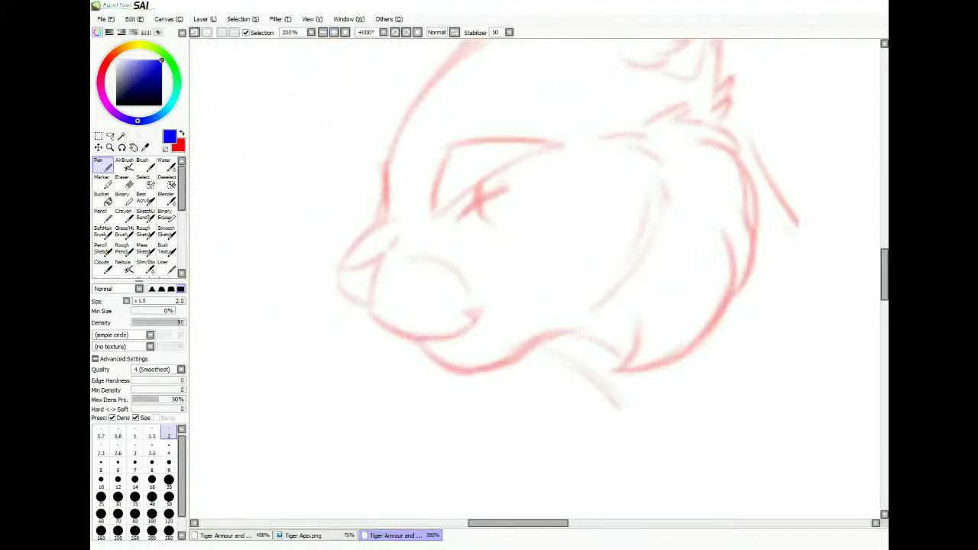
scroll(356, 242, "right", 2)
mouse_move(350, 233)
left_mouse_down()
mouse_move(468, 267)
mouse_move(522, 345)
left_mouse_up()
key("ctrl+z")
key("ctrl+z")
left_click_drag(306, 276, 343, 269)
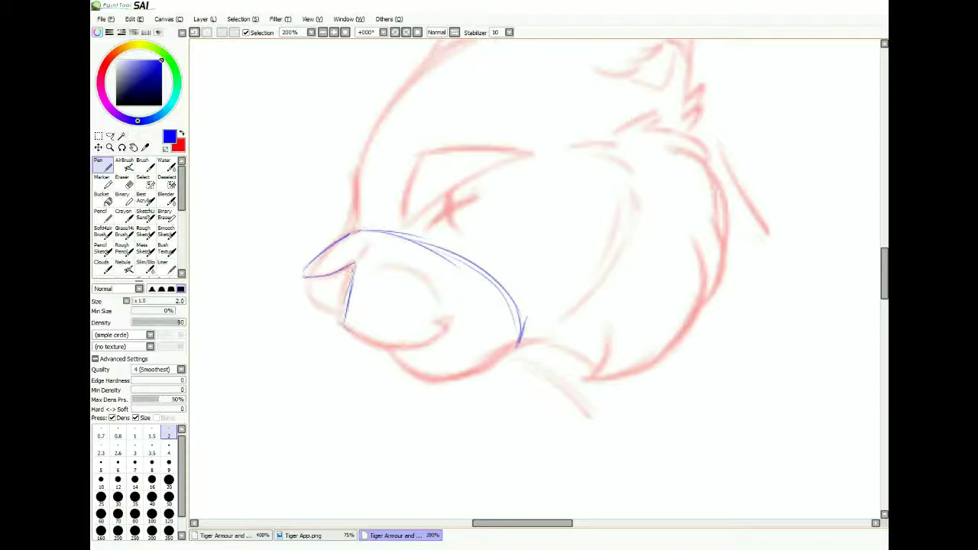
left_click_drag(354, 333, 382, 344)
left_click_drag(470, 192, 579, 284)
key("Delete")
key("ctrl+d")
- Try a muzzle guard with a pointed brow spike, a short cheek point and a long fang on the Head sketch
scroll(535, 276, "up", 1)
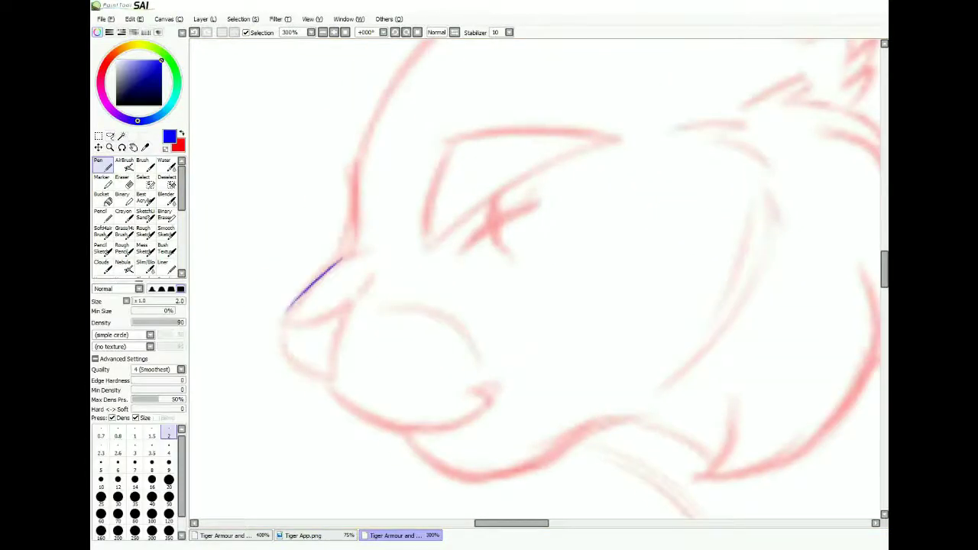
mouse_move(344, 232)
left_mouse_down()
mouse_move(357, 175)
mouse_move(381, 223)
mouse_move(465, 314)
mouse_move(506, 333)
mouse_move(509, 325)
mouse_move(538, 345)
left_mouse_up()
left_click_drag(351, 433, 544, 374)
left_click_drag(391, 428, 543, 359)
scroll(538, 359, "down", 3)
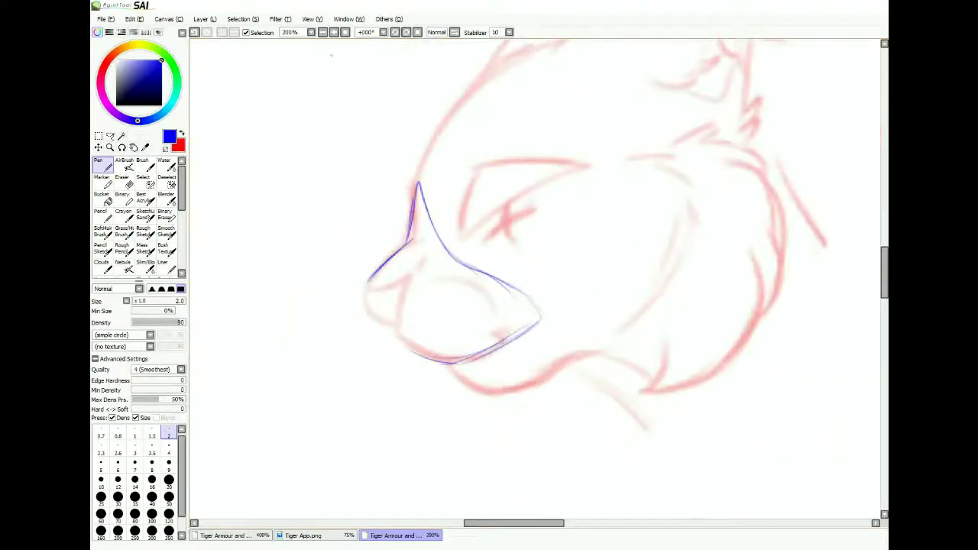
scroll(372, 386, "up", 3)
left_click_drag(373, 386, 419, 437)
left_click_drag(422, 376, 446, 457)
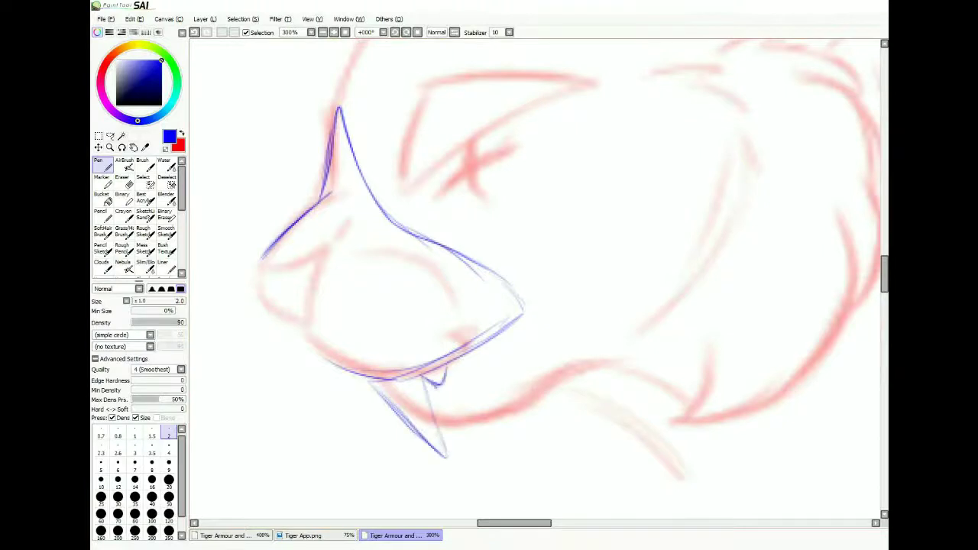
scroll(428, 305, "down", 3)
scroll(428, 306, "up", 3)
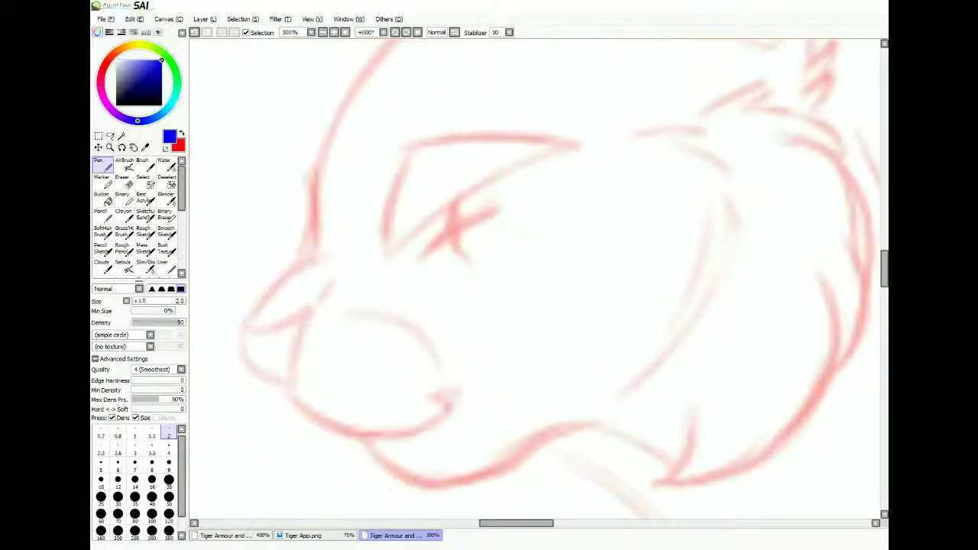
- Try a wide crescent-shaped blade across the forehead of the Head sketch
scroll(535, 275, "down", 2)
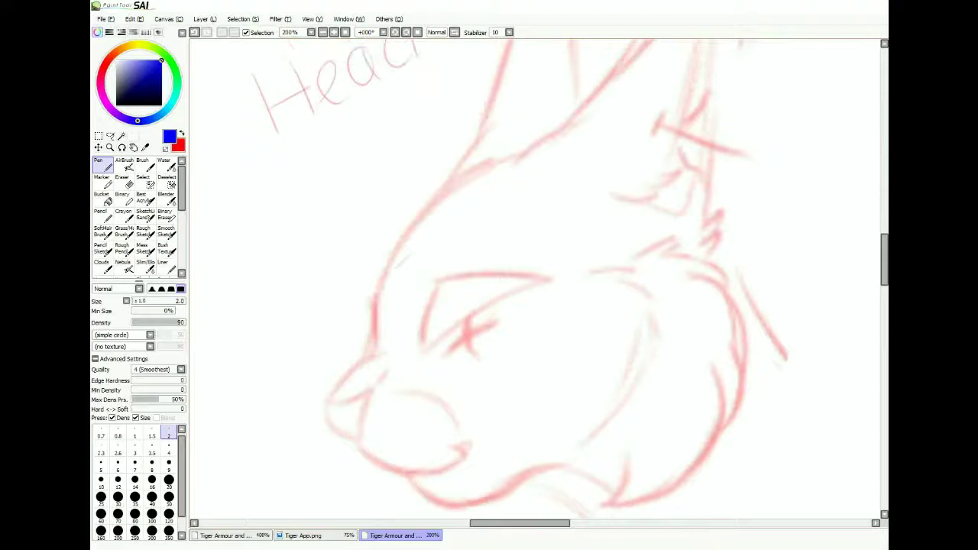
mouse_move(526, 152)
left_mouse_down()
mouse_move(393, 163)
mouse_move(331, 138)
left_mouse_up()
left_click_drag(331, 162, 403, 206)
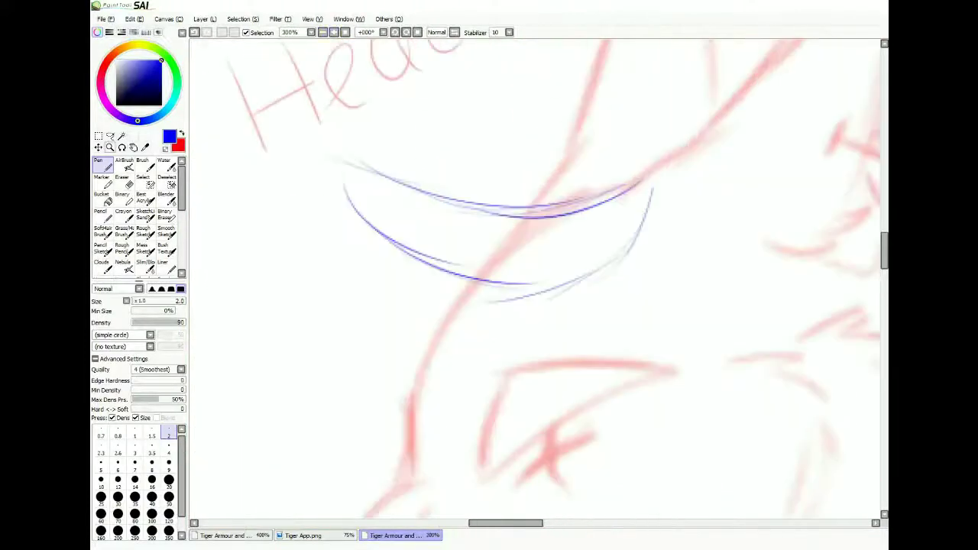
left_click_drag(328, 153, 330, 157)
key("Delete")
- Try another curved forehead piece in blue reaching across the Head sketch above the eye
scroll(535, 275, "down", 1)
scroll(661, 321, "up", 1)
key("n")
left_click_drag(478, 215, 608, 137)
left_click_drag(477, 222, 566, 152)
left_click_drag(415, 280, 603, 313)
key("ctrl+z")
mouse_move(451, 271)
left_mouse_down()
mouse_move(753, 230)
mouse_move(734, 267)
left_mouse_up()
left_click_drag(458, 279, 718, 286)
left_click_drag(753, 222, 745, 306)
key("Delete")
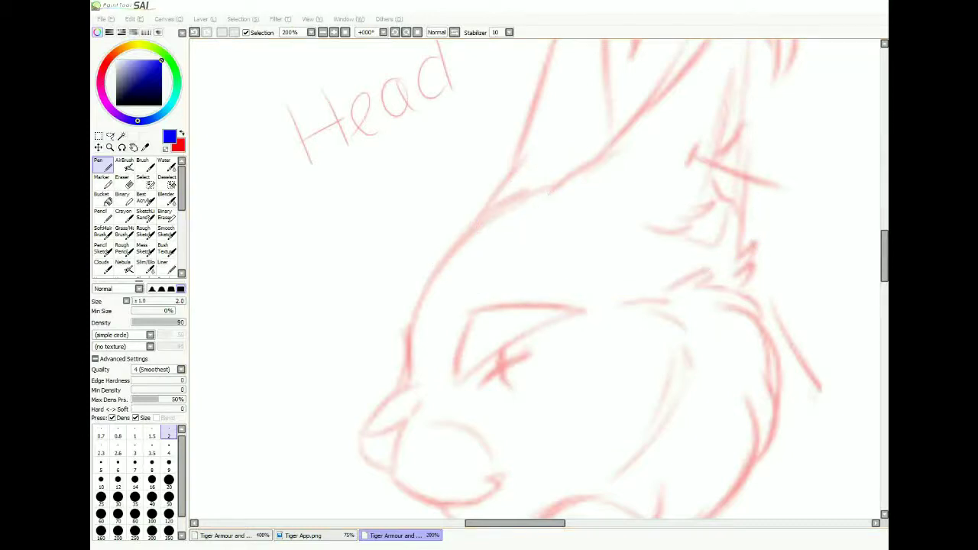
- Place the brown leather mask reference picture beside the Head sketch
key("alt+Tab")
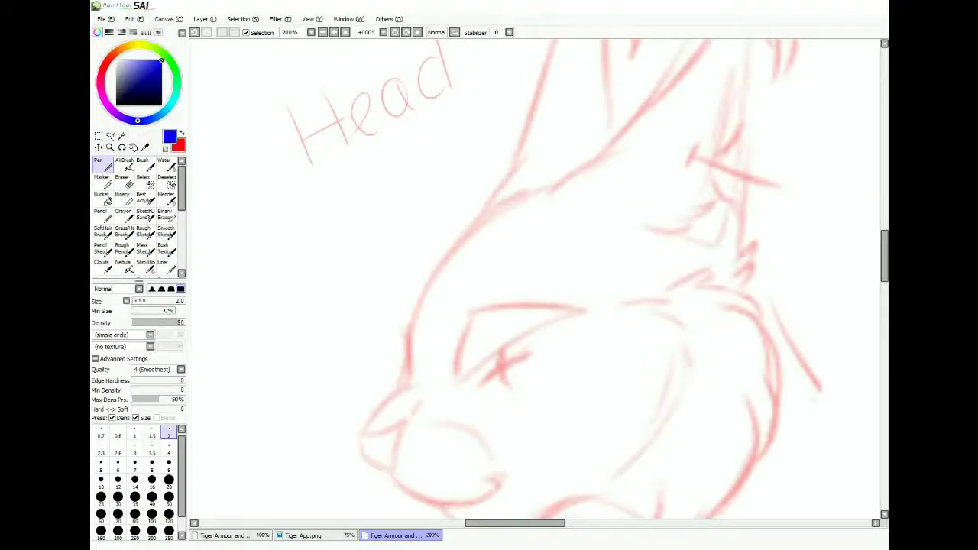
scroll(535, 279, "down", 5)
left_click_drag(349, 99, 436, 252)
scroll(425, 194, "up", 1)
scroll(424, 194, "up", 5)
key("n")
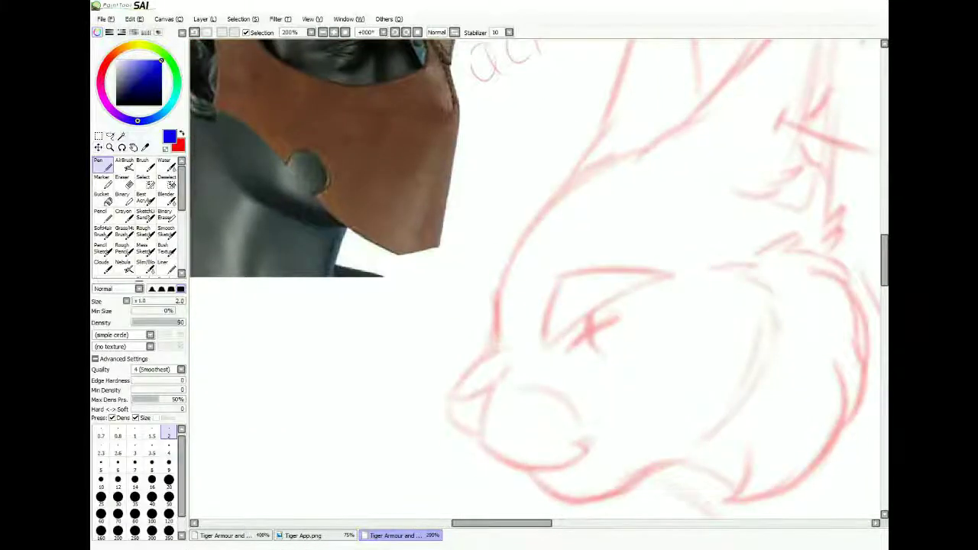
- Outline a blue face guard over the Head sketch with the nose, a tall brow spike, the jaw edge and a slanted cheek edge
mouse_move(459, 310)
left_mouse_down()
mouse_move(413, 352)
mouse_move(505, 472)
left_mouse_up()
scroll(535, 279, "up", 1)
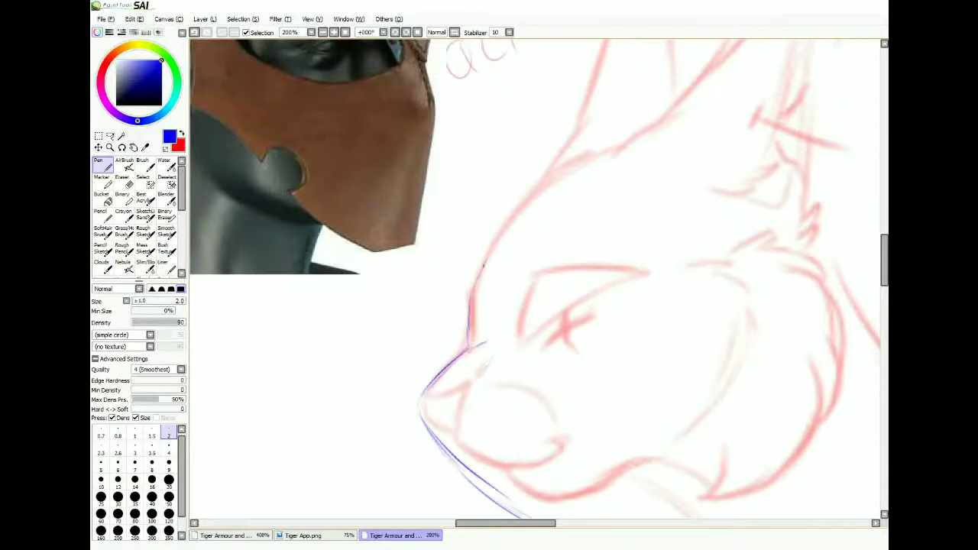
mouse_move(471, 286)
left_mouse_down()
mouse_move(451, 199)
mouse_move(538, 373)
mouse_move(383, 226)
left_mouse_up()
mouse_move(600, 274)
left_mouse_down()
mouse_move(549, 361)
mouse_move(460, 463)
left_mouse_up()
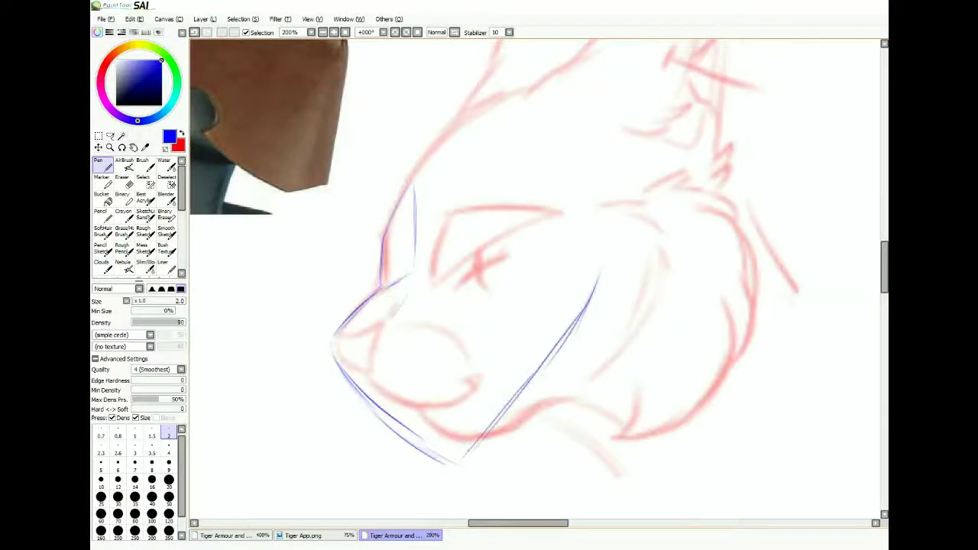
- Erase the long cheek and jaw lines and redraw the guard's lower edge as a curve along the muzzle
scroll(535, 279, "up", 1)
mouse_move(418, 307)
left_mouse_down()
mouse_move(562, 361)
mouse_move(506, 405)
mouse_move(498, 443)
left_mouse_up()
key("ctrl+z")
key("e")
mouse_move(596, 300)
left_mouse_down()
mouse_move(509, 422)
mouse_move(475, 348)
mouse_move(512, 377)
mouse_move(587, 356)
left_mouse_up()
key("n")
mouse_move(459, 486)
left_mouse_down()
mouse_move(596, 357)
mouse_move(490, 377)
left_mouse_up()
mouse_move(378, 435)
left_mouse_down()
mouse_move(427, 452)
mouse_move(477, 406)
left_mouse_up()
key("e")
left_click_drag(422, 480, 387, 427)
mouse_move(332, 392)
left_mouse_down()
mouse_move(382, 398)
mouse_move(397, 362)
left_mouse_up()
- Draw the guard's upper edge from the nose bridge towards a swept-back cheek point and erase the surplus lines
key("n")
left_click_drag(371, 321, 517, 316)
key("e")
left_click_drag(458, 358, 431, 373)
mouse_move(489, 340)
left_mouse_down()
mouse_move(421, 375)
mouse_move(334, 325)
left_mouse_up()
left_click_drag(405, 352, 466, 292)
- Draw a long fang and small pointed teeth below the guard's lower edge
key("n")
left_click_drag(354, 313, 428, 370)
left_click_drag(398, 326, 388, 299)
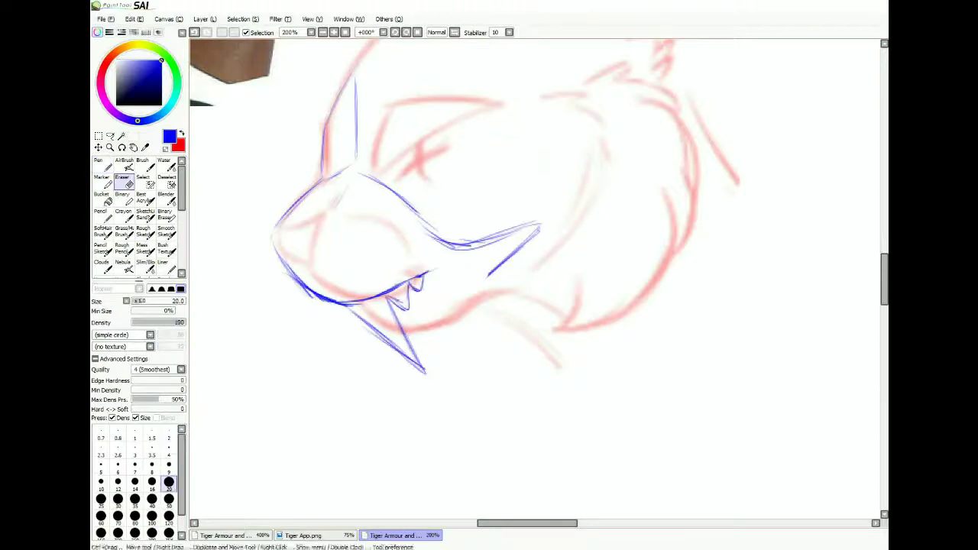
- Clean up and close the pointed cheek tip, and draw the narrow nostril opening on the snout
key("e")
left_click_drag(535, 237, 463, 221)
key("n")
mouse_move(399, 283)
left_mouse_down()
mouse_move(480, 208)
mouse_move(498, 176)
left_mouse_up()
mouse_move(411, 205)
left_mouse_down()
mouse_move(495, 173)
mouse_move(370, 300)
mouse_move(363, 353)
left_mouse_up()
scroll(535, 275, "down", 2)
scroll(534, 275, "up", 2)
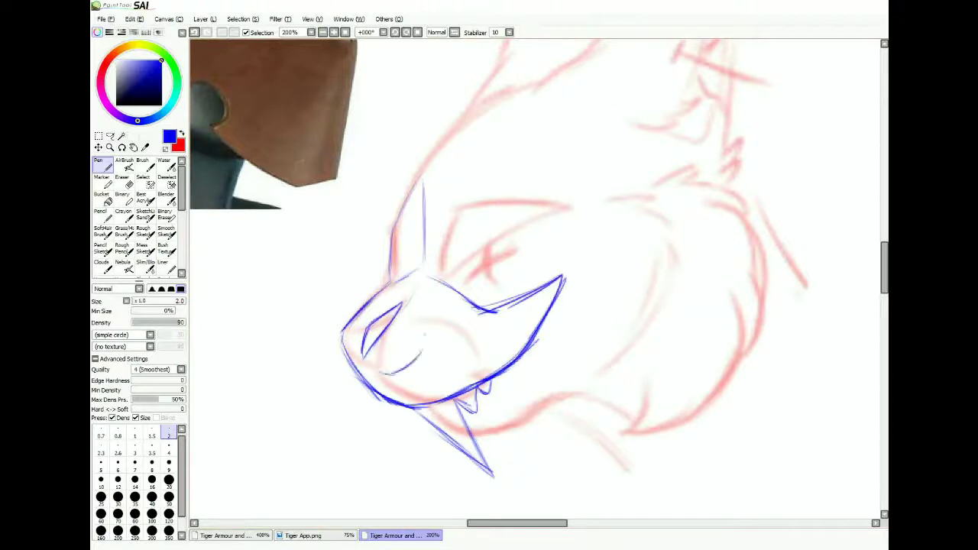
- Draw two curved vents on the side of the muzzle and fill them with hatching
mouse_move(430, 315)
left_mouse_down()
mouse_move(381, 371)
mouse_move(393, 371)
left_mouse_up()
left_click_drag(455, 330, 417, 386)
left_click_drag(452, 333, 420, 382)
scroll(535, 275, "down", 2)
scroll(535, 275, "up", 2)
left_click_drag(365, 330, 335, 356)
left_click_drag(428, 341, 345, 371)
- Add a hatched round stud to the cheek point and hatch the inner side of the brow spike
mouse_move(432, 250)
left_mouse_down()
mouse_move(526, 249)
mouse_move(514, 294)
mouse_move(547, 292)
left_mouse_up()
left_click_drag(356, 293, 391, 263)
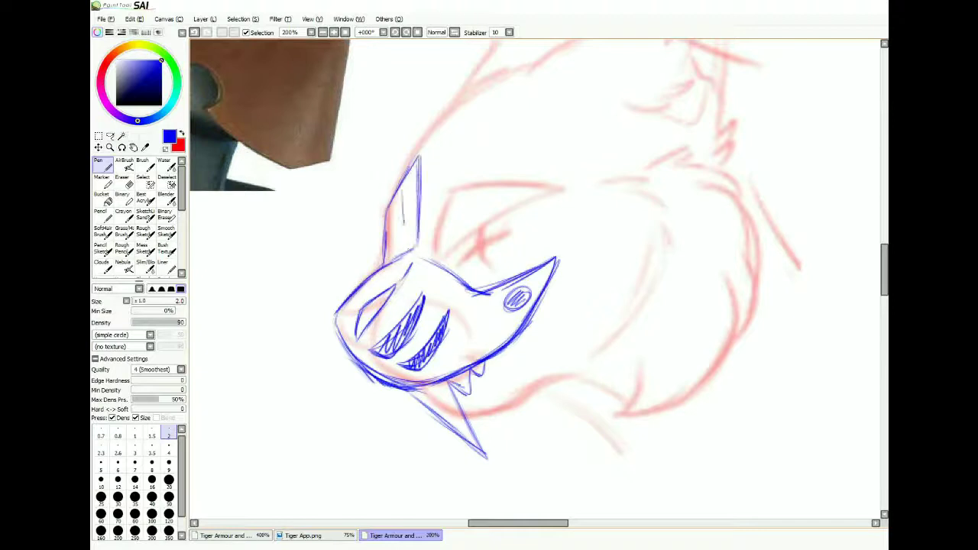
left_click_drag(413, 168, 403, 244)
scroll(535, 275, "down", 2)
scroll(535, 275, "up", 1)
- Try to erase the fang area and rework the guard's lower edge
key("e")
mouse_move(527, 358)
left_mouse_down()
mouse_move(459, 424)
mouse_move(516, 441)
left_mouse_up()
left_click_drag(442, 385, 457, 396)
scroll(535, 275, "up", 1)
key("n")
mouse_move(377, 304)
left_mouse_down()
mouse_move(402, 295)
mouse_move(527, 358)
left_mouse_up()
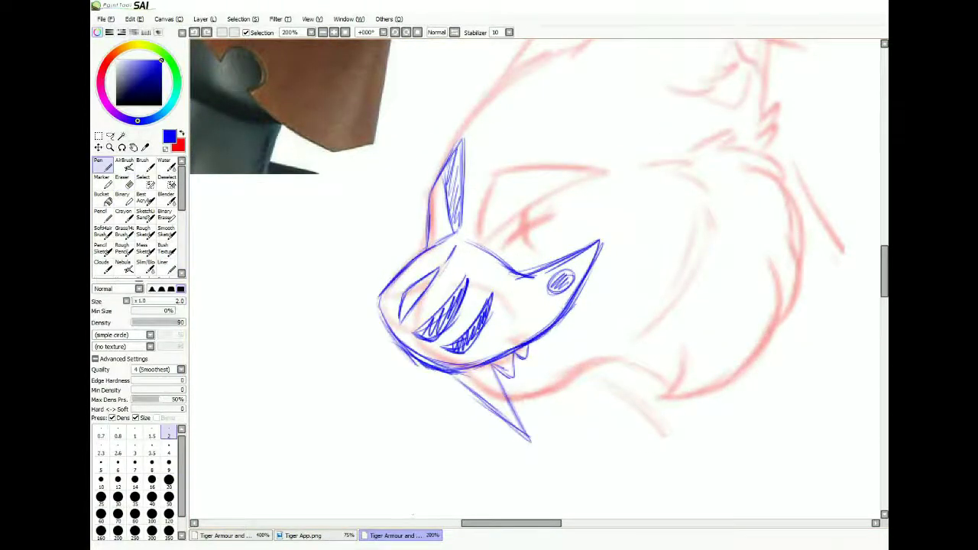
- Switch to the browser, search Google Images for "dragon mouth", browse the results, and return to PaintTool SAI
key("alt+Tab")
key("Escape")
type("dragon mouth")
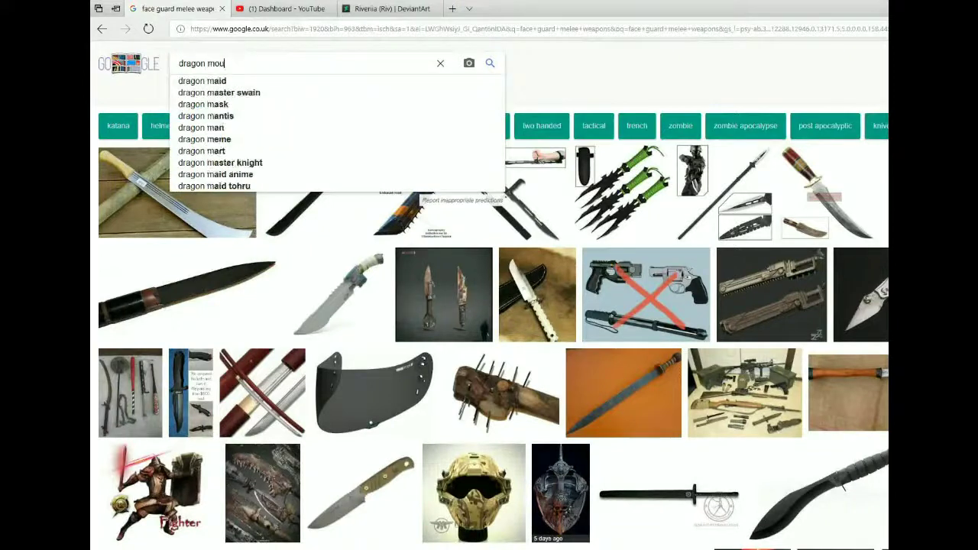
scroll(489, 306, "down", 3)
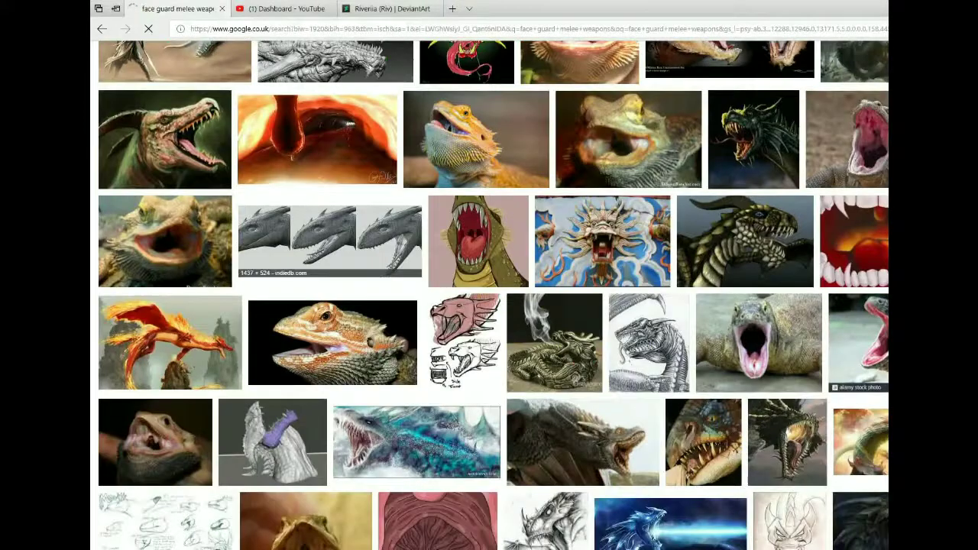
scroll(490, 306, "down", 4)
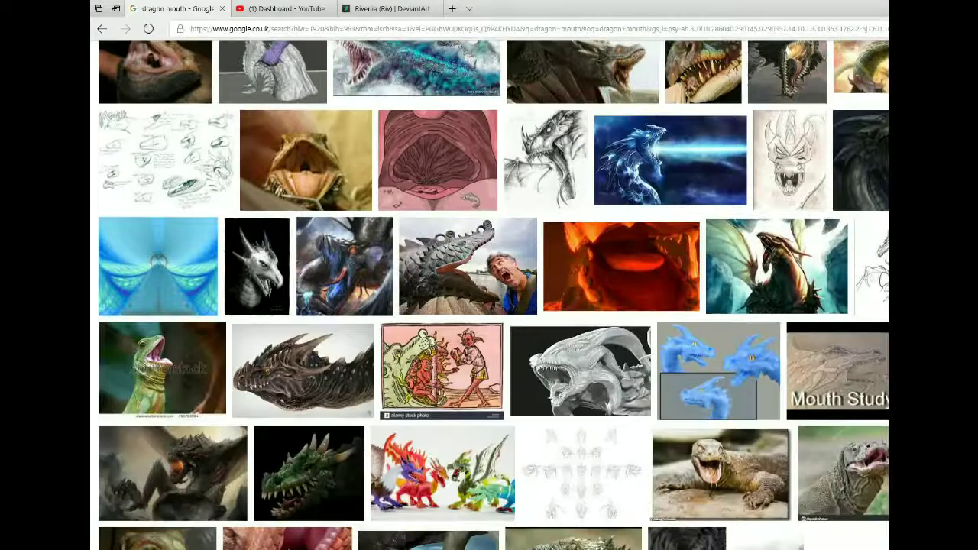
key("alt+Tab")
key("alt+Tab")
- Erase the fang, teeth, muzzle vents and cheek stud from the face guard
key("e")
left_click_drag(397, 336, 527, 441)
left_click_drag(428, 290, 462, 340)
left_click_drag(454, 302, 489, 352)
- Redraw the guard's lower edge and extend the cheek into a longer swept-back point
key("n")
mouse_move(382, 305)
left_mouse_down()
mouse_move(401, 340)
mouse_move(591, 295)
left_mouse_up()
left_click_drag(535, 336, 648, 215)
left_click_drag(416, 361, 648, 217)
left_click_drag(557, 260, 648, 216)
- Hatch the divided-off cheek tip and reinforce the guard's upper edge over the nose bridge
mouse_move(493, 358)
left_mouse_down()
mouse_move(596, 256)
mouse_move(562, 323)
left_mouse_up()
key("e")
key("n")
mouse_move(549, 277)
left_mouse_down()
mouse_move(573, 292)
mouse_move(632, 231)
left_mouse_up()
scroll(535, 283, "down", 3)
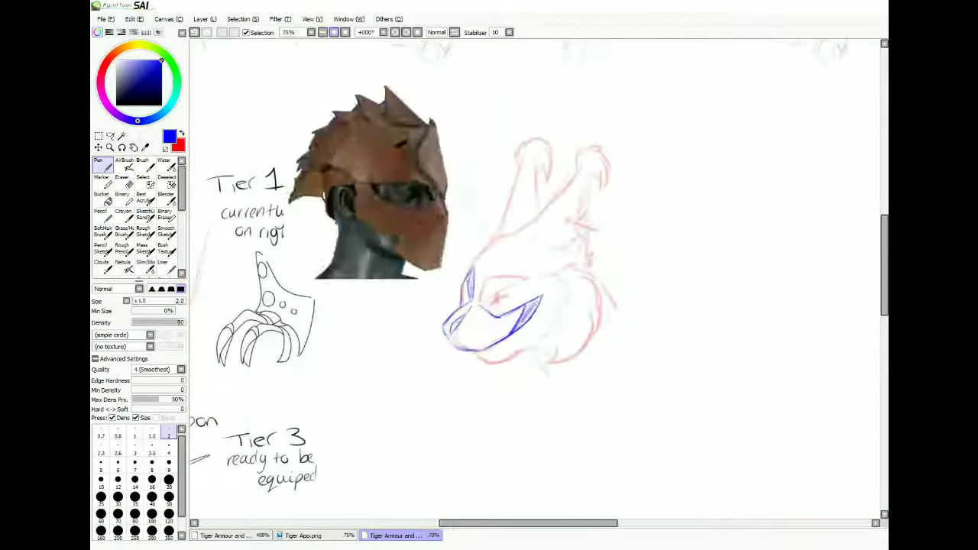
scroll(459, 275, "up", 3)
left_click_drag(337, 249, 463, 275)
- Draw a long fang, smaller teeth and a jagged gum line along the lower edge, erasing the old edge between them
scroll(535, 276, "down", 1)
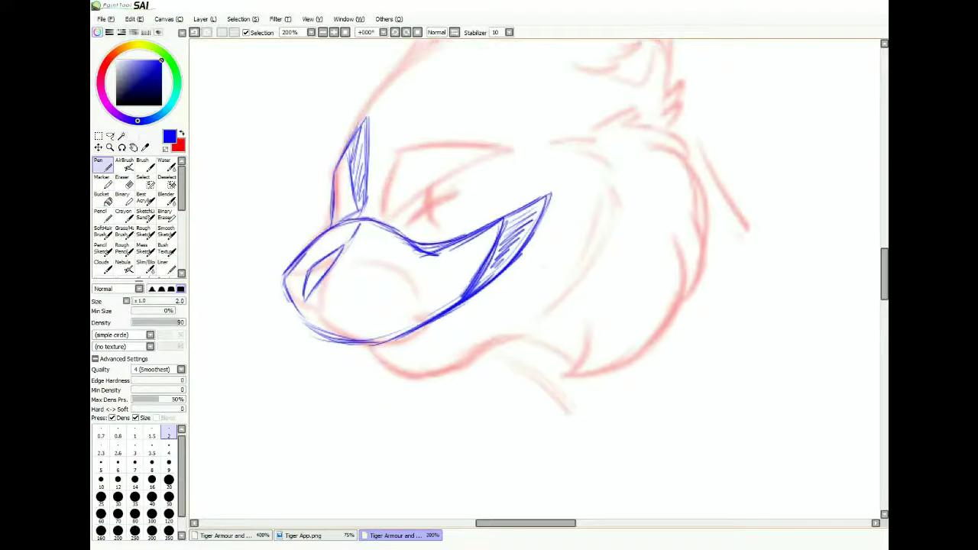
left_click_drag(365, 345, 421, 396)
left_click_drag(397, 329, 427, 318)
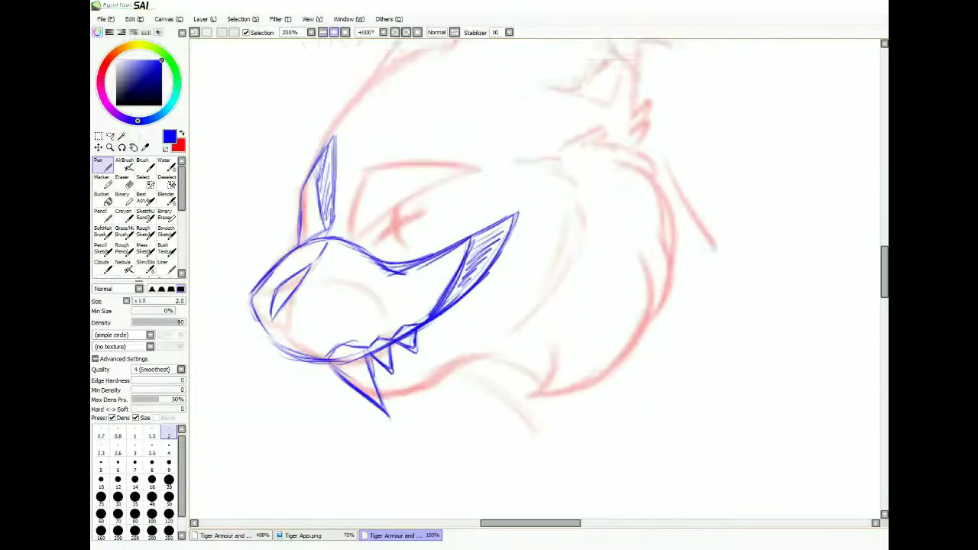
key("e")
mouse_move(405, 344)
left_mouse_down()
mouse_move(470, 310)
mouse_move(420, 336)
mouse_move(428, 328)
left_mouse_up()
key("n")
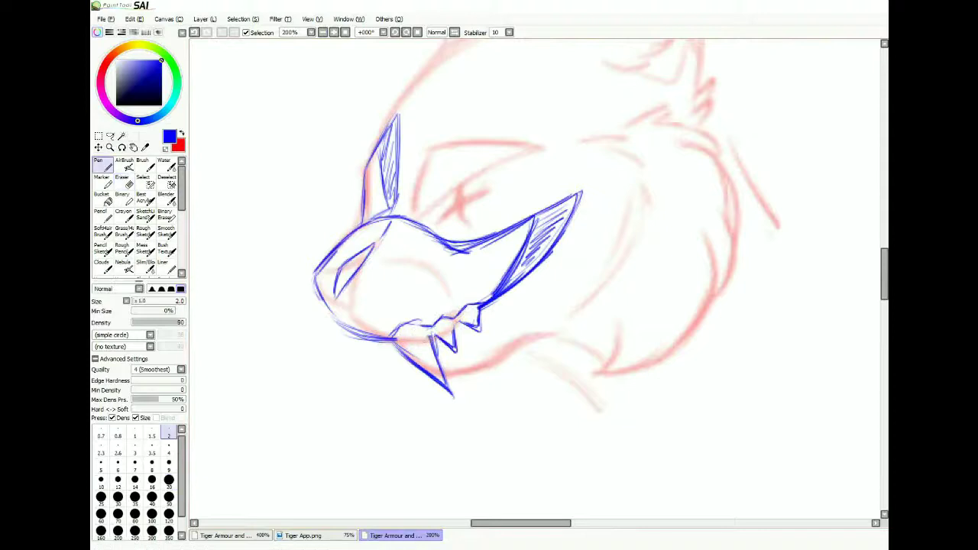
- Darken the long fang's outline and trim its stray lines with the eraser
scroll(535, 275, "down", 3)
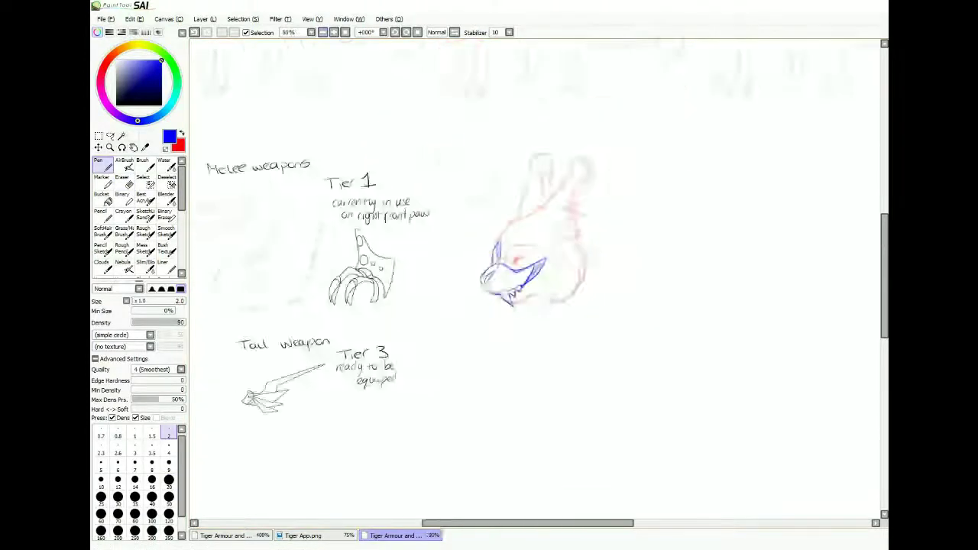
scroll(535, 275, "up", 3)
scroll(535, 276, "down", 3)
scroll(535, 275, "up", 4)
left_click_drag(320, 306, 408, 422)
left_click_drag(375, 306, 397, 413)
key("e")
left_click_drag(359, 352, 413, 413)
- Add a second jagged gum line above the teeth and reinforce the guard's lower edge and snout
scroll(535, 275, "down", 3)
scroll(535, 275, "up", 3)
key("n")
left_click_drag(310, 301, 442, 252)
mouse_move(373, 279)
left_mouse_down()
mouse_move(310, 269)
mouse_move(253, 304)
mouse_move(276, 303)
left_mouse_up()
left_click_drag(262, 250, 314, 296)
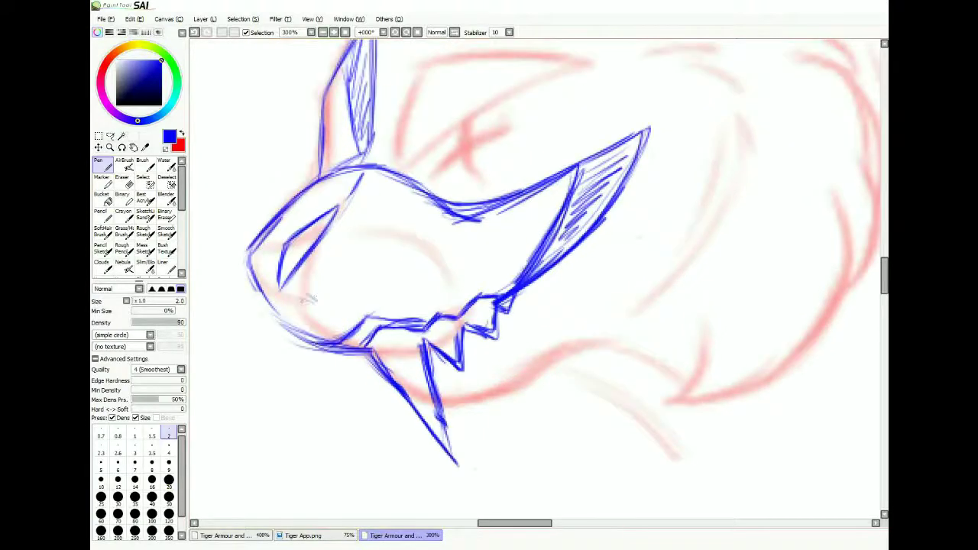
- Draw two slanted curved vents on the muzzle and darken the hatching on the brow spike
mouse_move(385, 202)
left_mouse_down()
mouse_move(321, 293)
mouse_move(298, 297)
left_mouse_up()
mouse_move(371, 228)
left_mouse_down()
mouse_move(309, 298)
mouse_move(333, 296)
left_mouse_up()
scroll(428, 291, "down", 3)
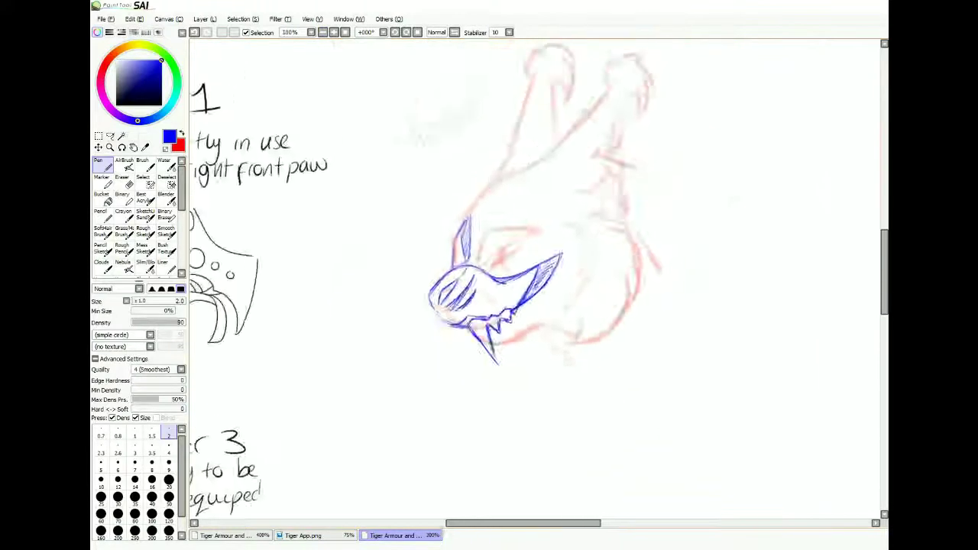
scroll(428, 290, "up", 2)
left_click_drag(425, 197, 405, 284)
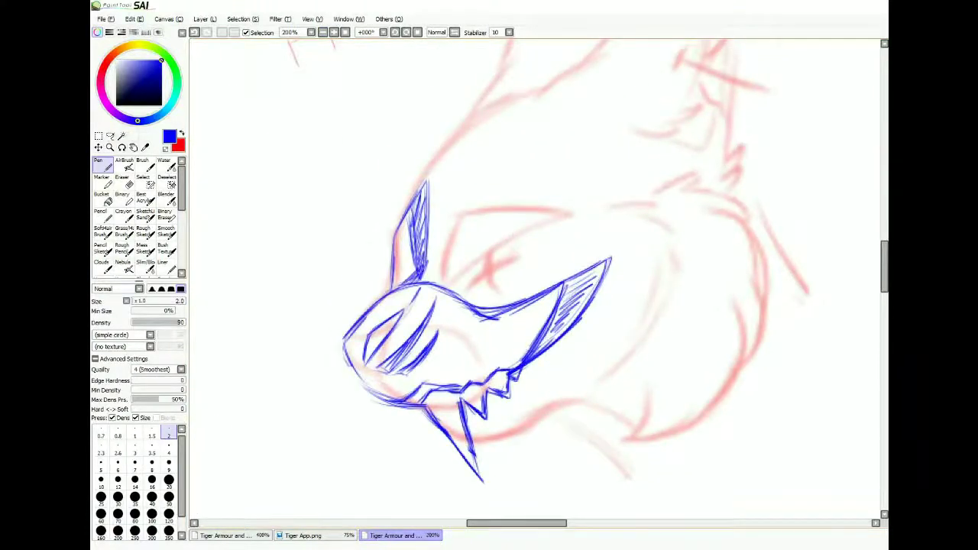
- Duplicate the red tiger head sketch with its Head label and place the copy beside the first armoured head
scroll(428, 290, "down", 3)
scroll(428, 290, "up", 2)
scroll(428, 291, "down", 3)
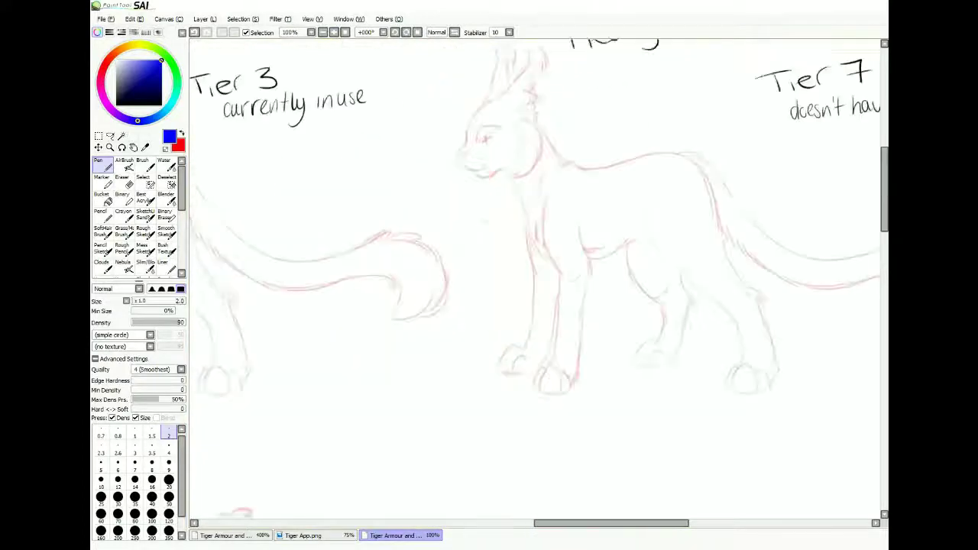
key("ctrl+t")
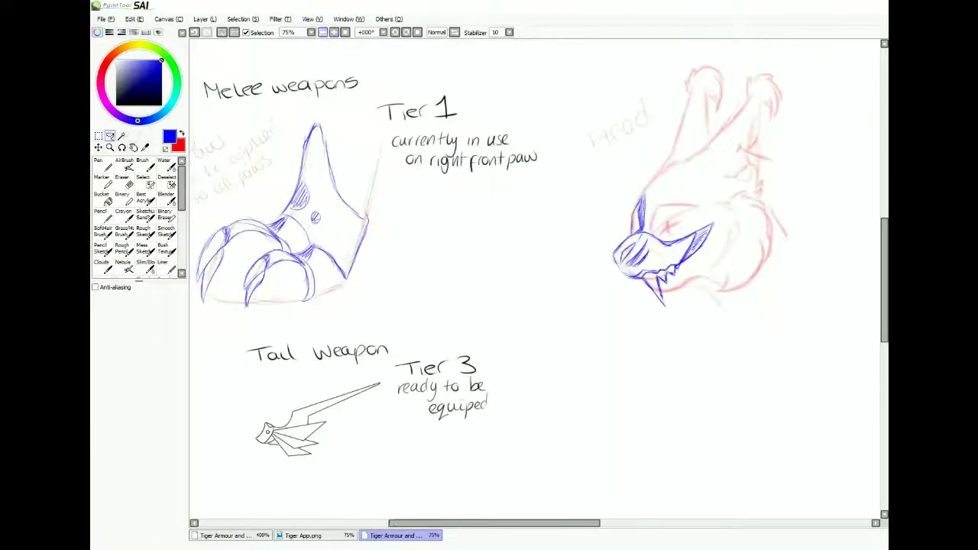
left_click_drag(599, 190, 429, 241)
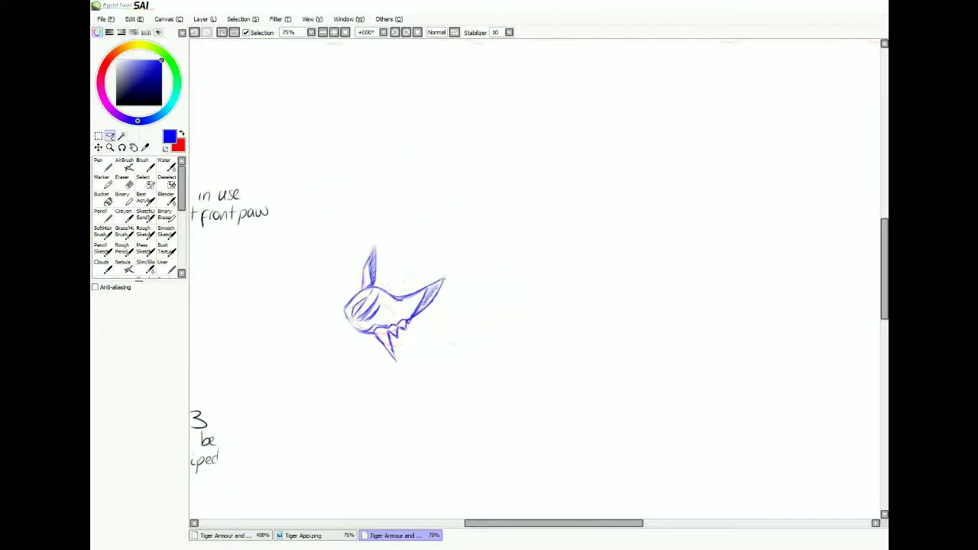
key("ctrl+t")
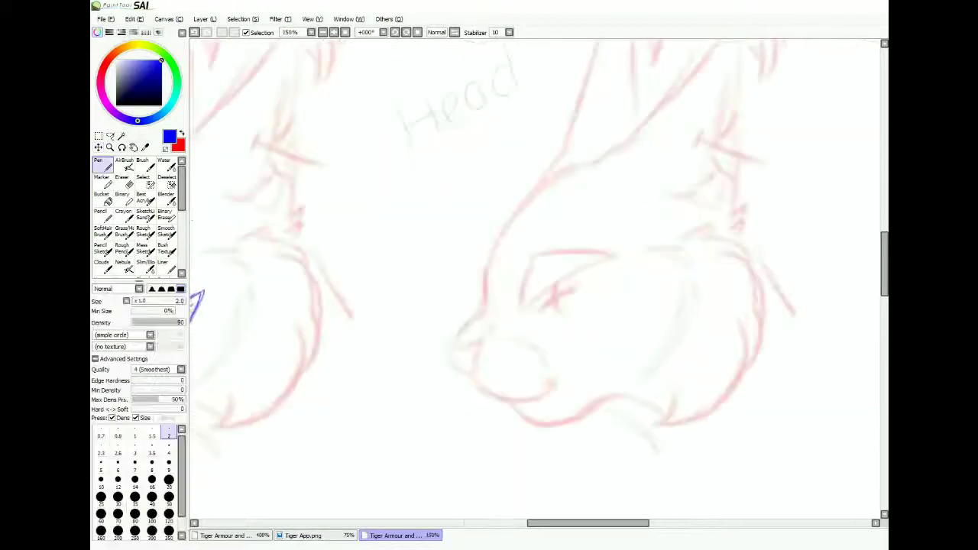
- Draw a curved blue forehead guard from the second head's nose to the ear base, with a band running back behind the cheek
mouse_move(487, 263)
left_mouse_down()
mouse_move(504, 223)
mouse_move(541, 180)
mouse_move(598, 155)
left_mouse_up()
left_click_drag(518, 257, 577, 183)
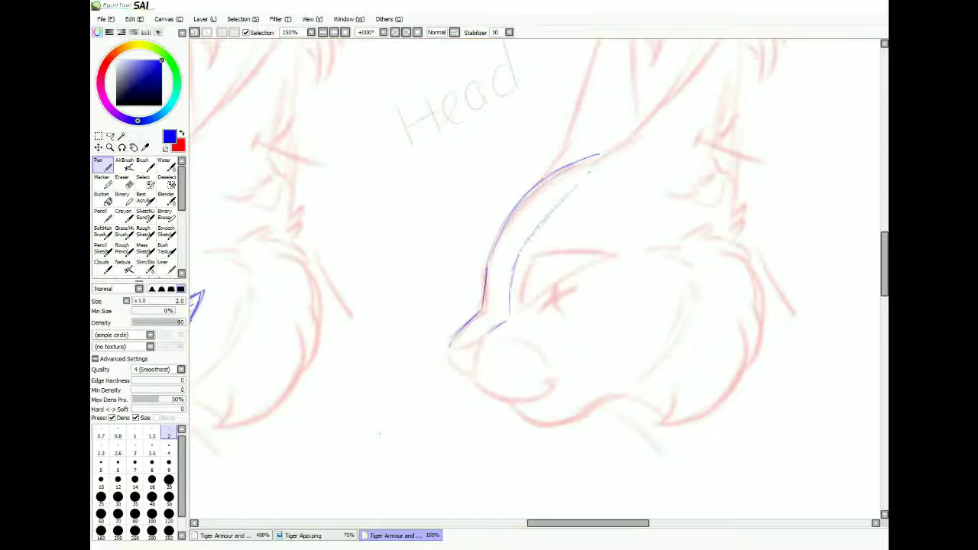
key("h")
left_click_drag(467, 239, 612, 187)
key("h")
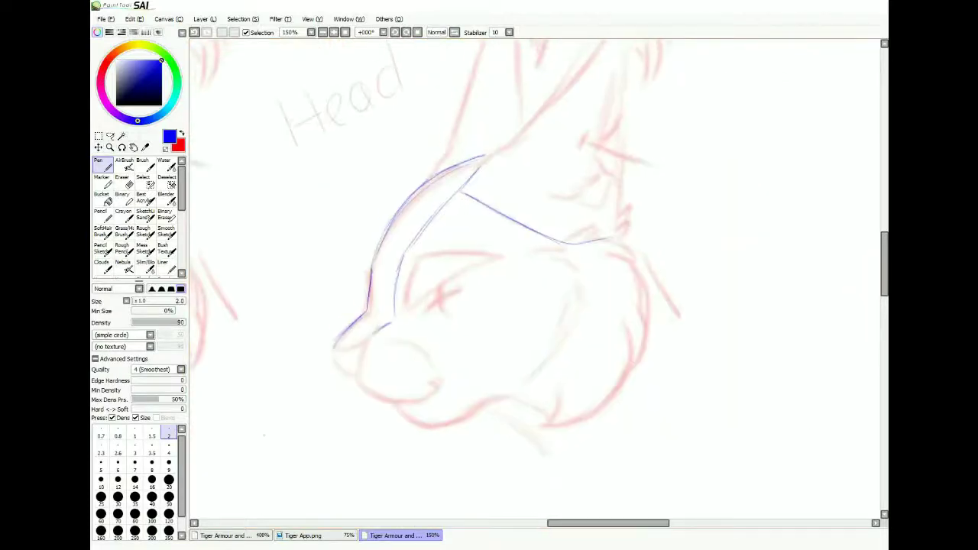
mouse_move(487, 159)
left_mouse_down()
mouse_move(501, 177)
mouse_move(620, 223)
left_mouse_up()
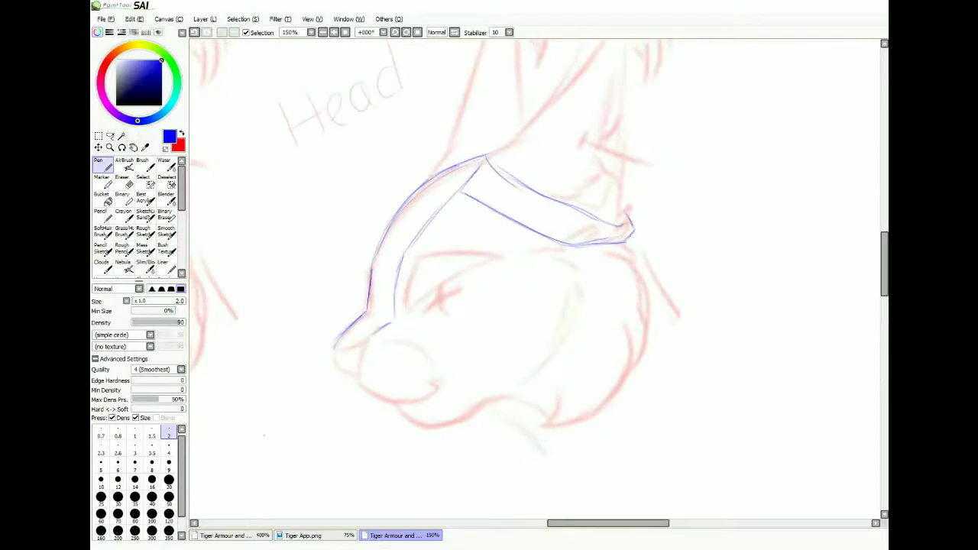
- Draw a large and a small curved horn rising from the front edge of the forehead guard
scroll(539, 282, "left", 1)
left_click_drag(405, 309, 372, 222)
left_click_drag(374, 170, 425, 253)
left_click_drag(427, 181, 451, 202)
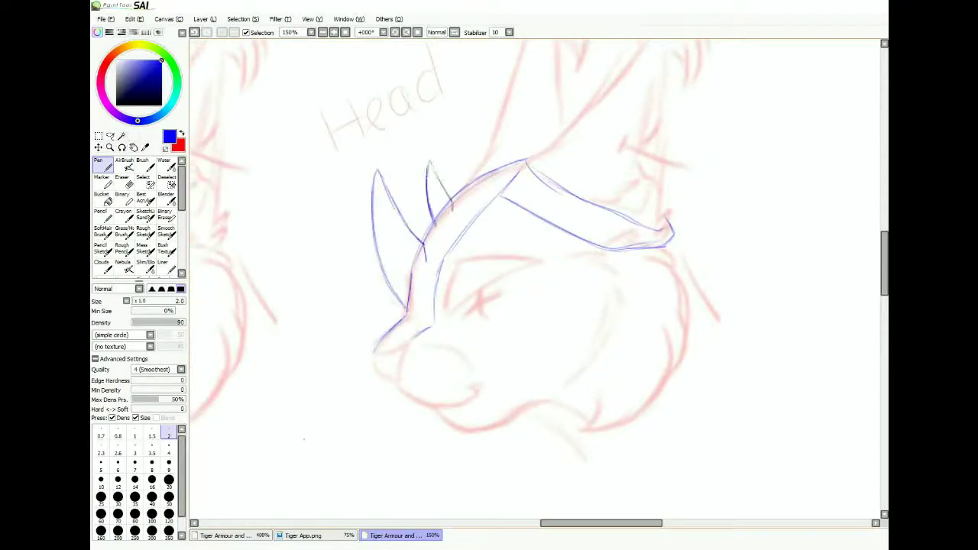
key("h")
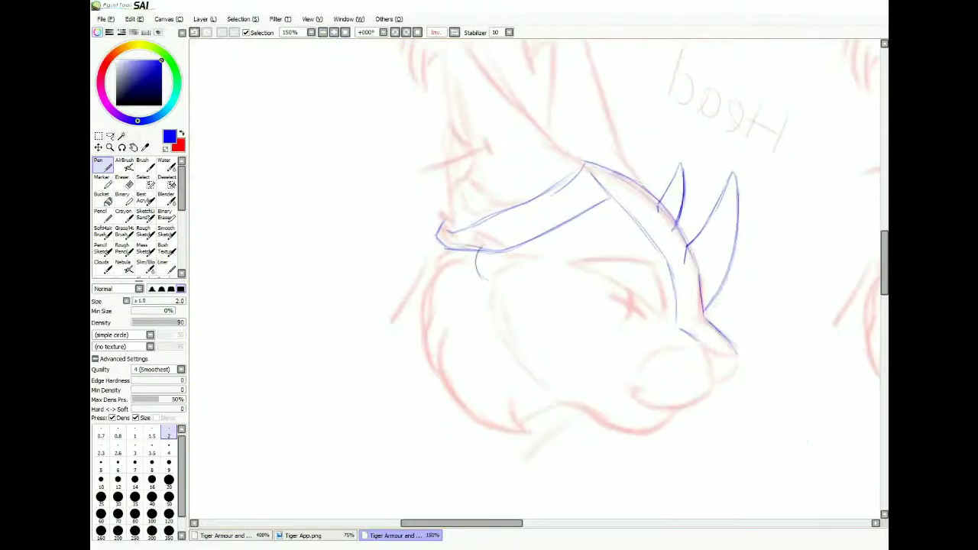
left_click_drag(479, 273, 497, 285)
key("h")
key("ctrl+z")
key("ctrl+z")
- Add a curved pointed plate below the side band and reshape the forehead guard's lower end to stop above the snout, erasing the snout lines
mouse_move(459, 236)
left_mouse_down()
mouse_move(532, 253)
mouse_move(590, 238)
left_mouse_up()
mouse_move(460, 249)
left_mouse_down()
mouse_move(605, 291)
mouse_move(640, 233)
mouse_move(603, 297)
mouse_move(639, 231)
left_mouse_up()
scroll(534, 275, "down", 3)
scroll(535, 276, "up", 2)
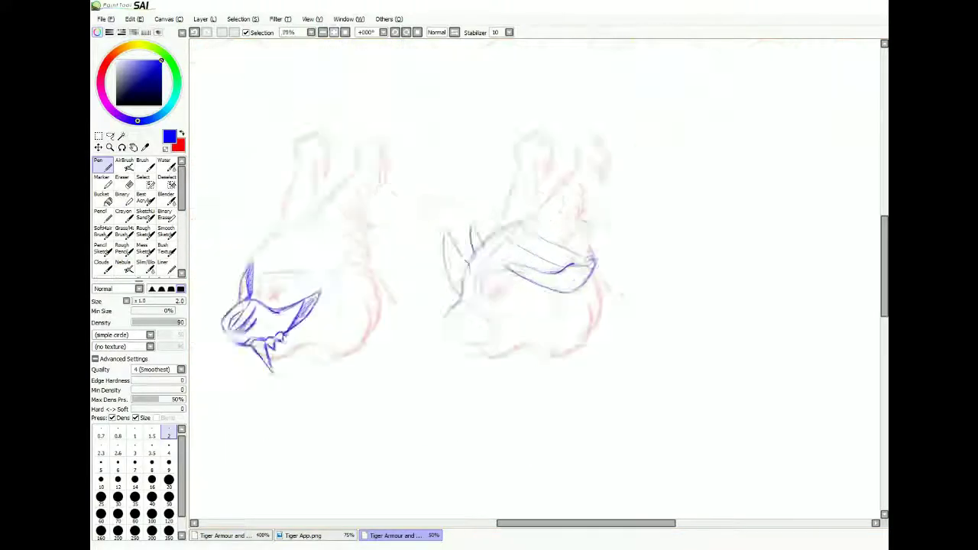
scroll(608, 318, "up", 2)
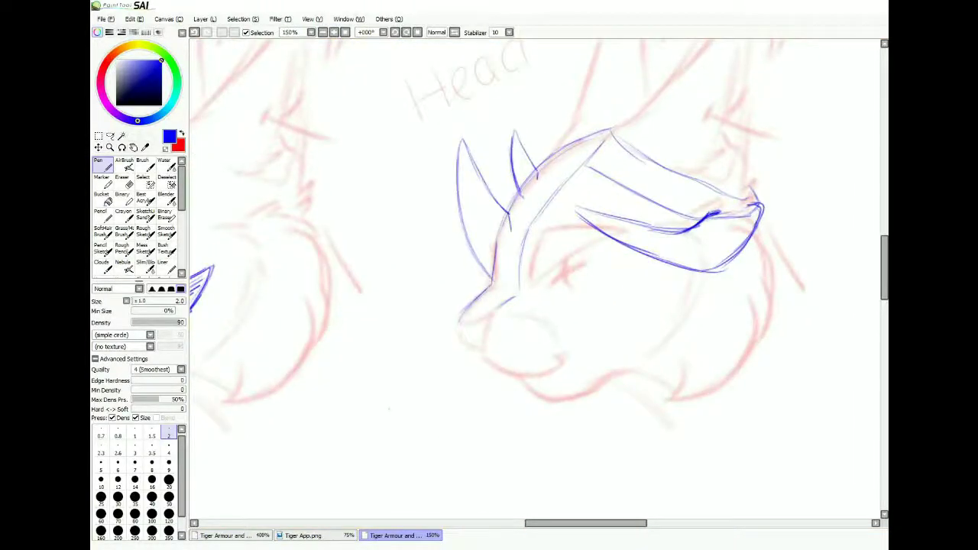
left_click_drag(503, 284, 536, 210)
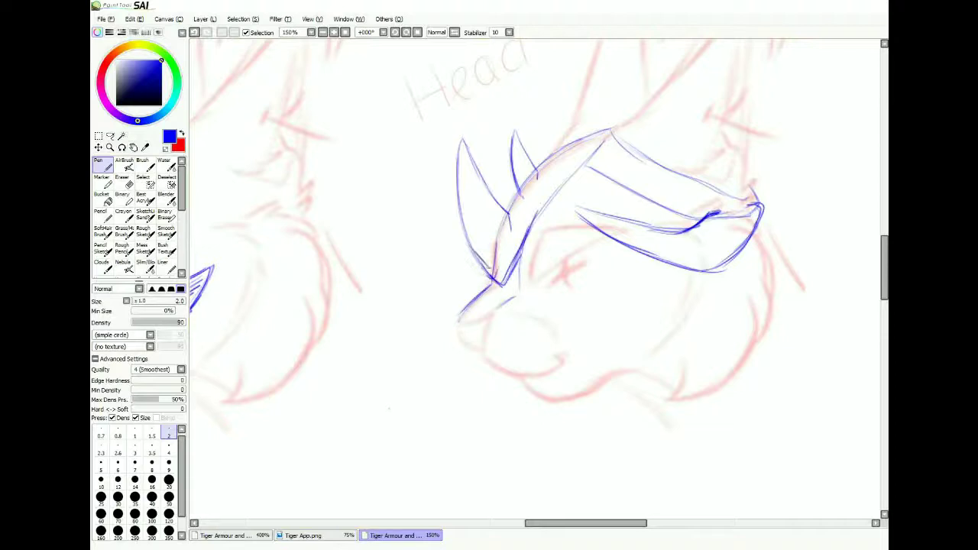
key("e")
left_click_drag(460, 315, 488, 281)
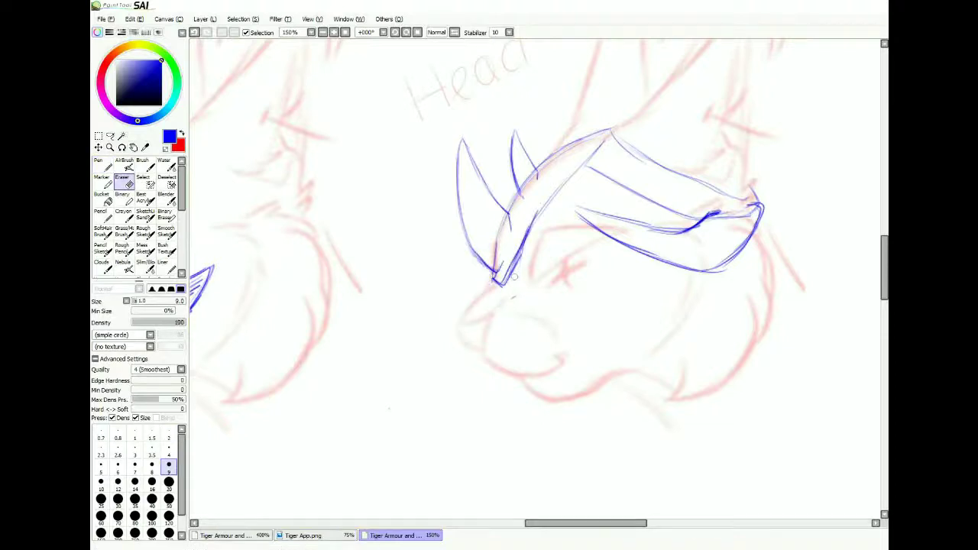
- Sketch a curved red tail outline below the Tail Weapon heading with a size 9 pen
scroll(535, 279, "down", 2)
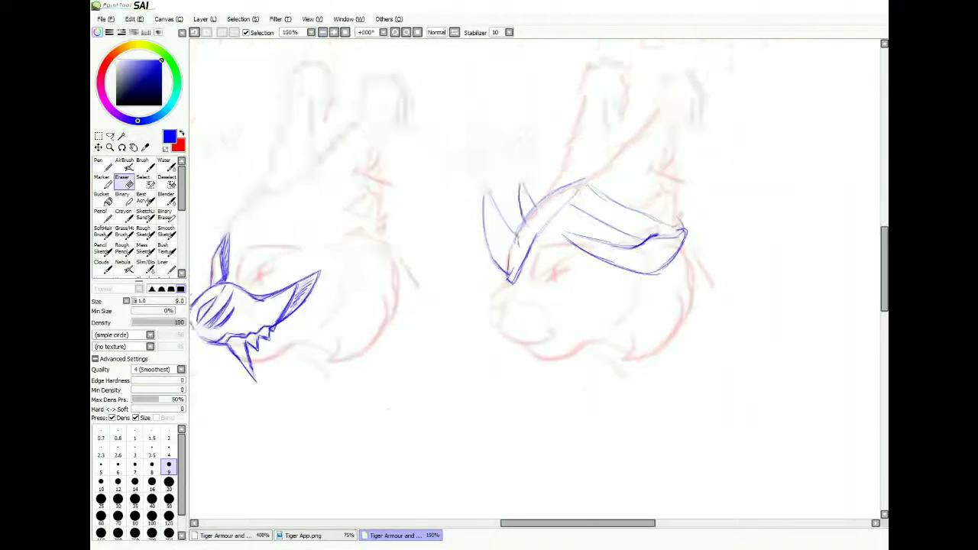
scroll(535, 279, "down", 1)
key("n")
key("x")
scroll(535, 279, "down", 3)
scroll(535, 279, "up", 2)
scroll(535, 278, "up", 3)
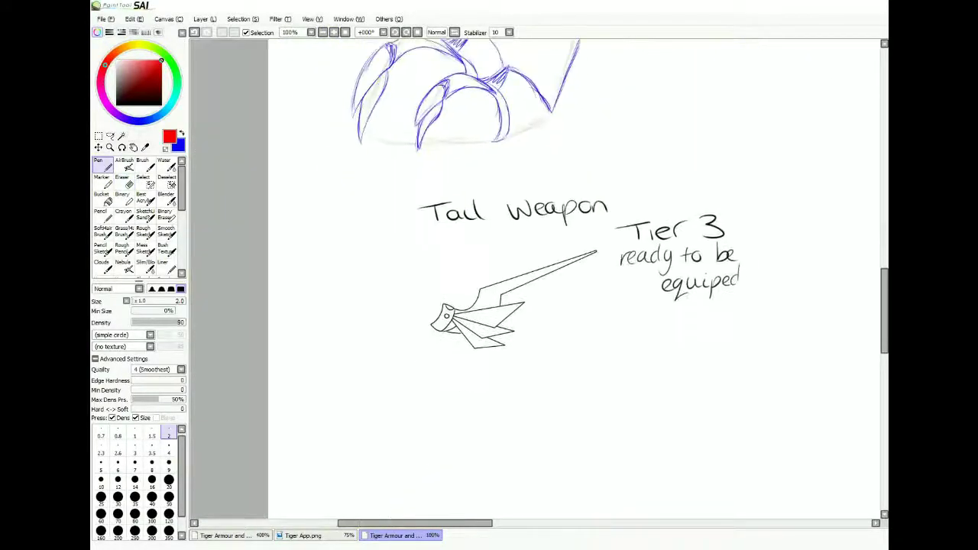
scroll(535, 279, "down", 3)
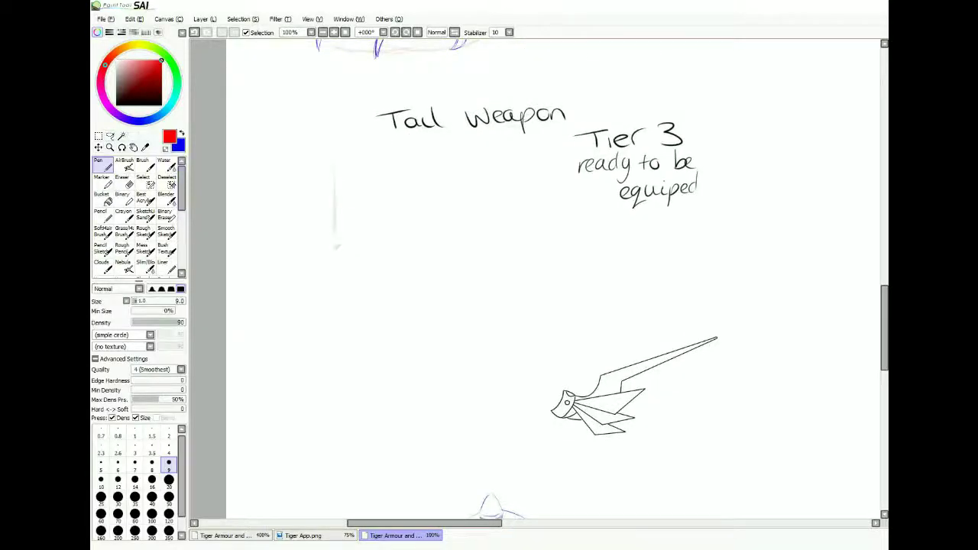
mouse_move(357, 275)
left_mouse_down()
mouse_move(501, 319)
mouse_move(616, 325)
left_mouse_up()
mouse_move(345, 173)
left_mouse_down()
mouse_move(496, 235)
mouse_move(687, 197)
left_mouse_up()
scroll(687, 198, "down", 3)
scroll(627, 214, "up", 3)
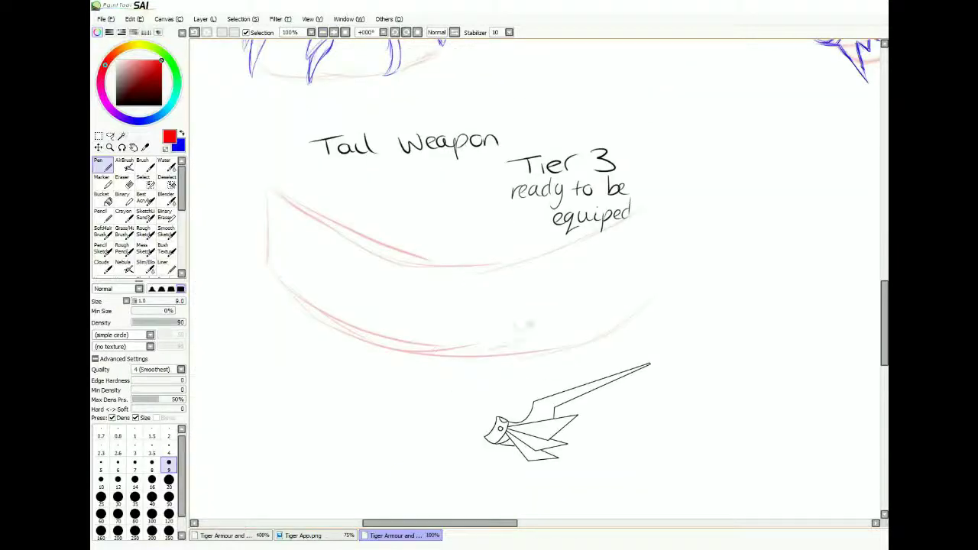
- Erase the far end of the red tail sketch
key("e")
left_click_drag(459, 359, 626, 317)
left_click_drag(520, 264, 619, 222)
- Draw a blue collar around the end of the tail with a size 4 pen, adding a shaded half-circle and a rivet
key("n")
key("x")
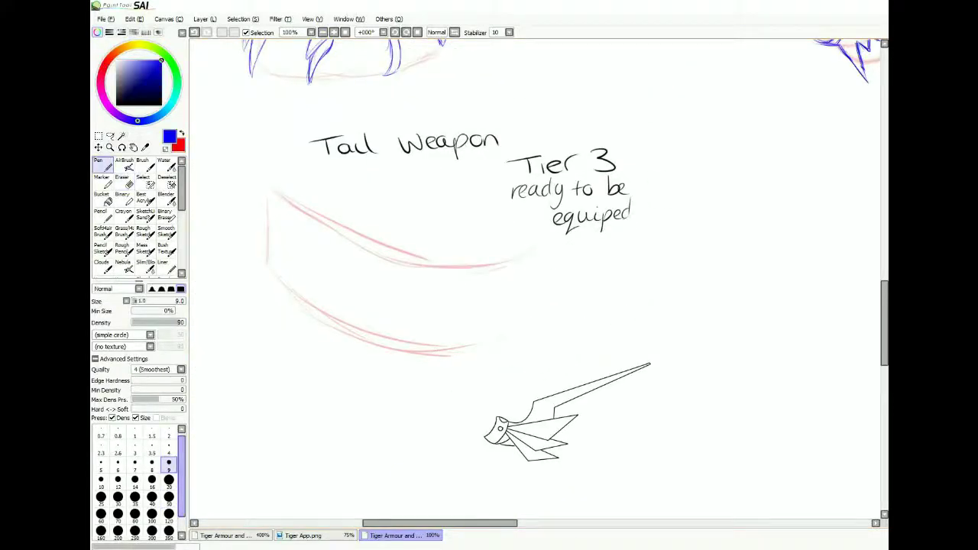
left_click(169, 445)
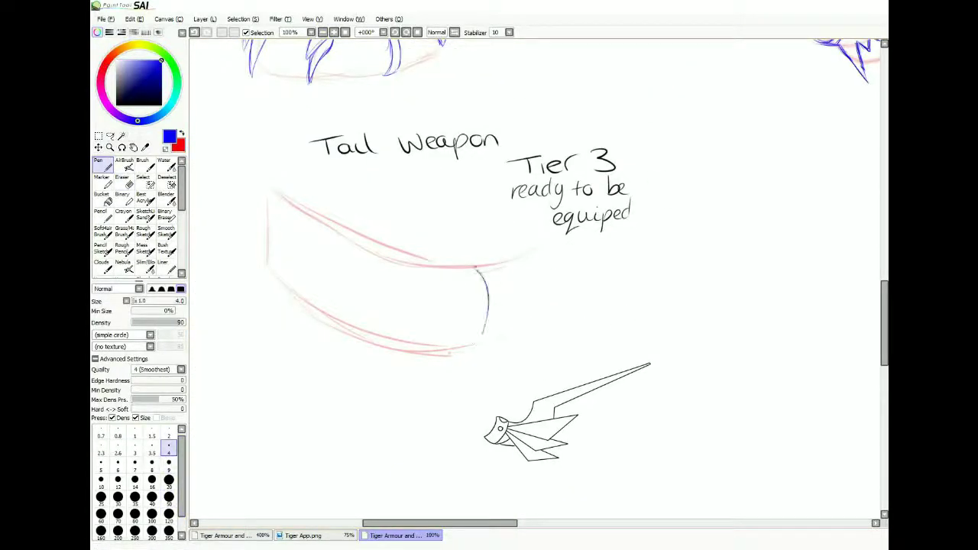
left_click_drag(527, 260, 458, 352)
mouse_move(477, 267)
left_mouse_down()
mouse_move(526, 252)
mouse_move(485, 309)
mouse_move(522, 294)
mouse_move(533, 272)
mouse_move(503, 270)
left_mouse_up()
- Draw a long pointed blade sweeping up from the top of the collar, with a notched lower edge
mouse_move(495, 296)
left_mouse_down()
mouse_move(585, 218)
mouse_move(667, 171)
left_mouse_up()
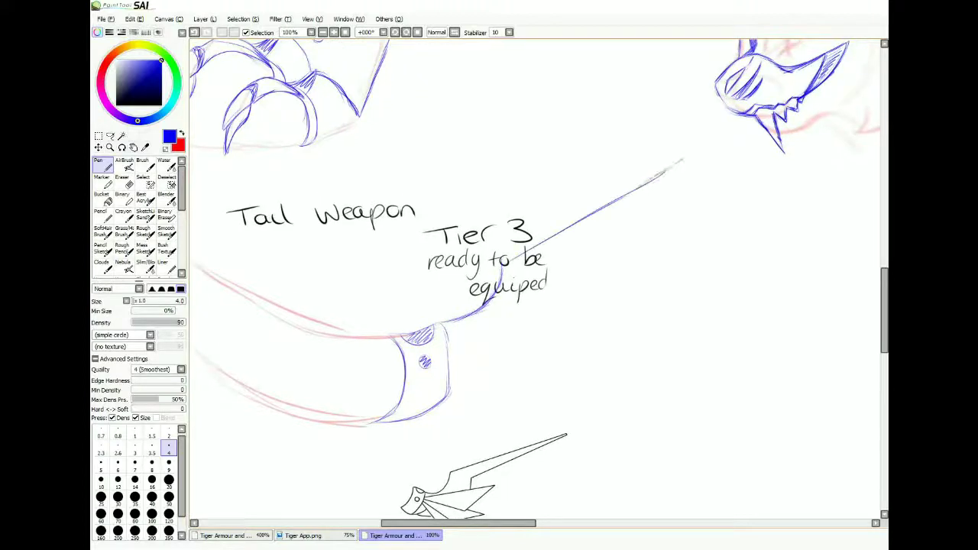
left_click_drag(509, 260, 703, 142)
left_click_drag(654, 177, 705, 140)
mouse_move(535, 306)
left_mouse_down()
mouse_move(536, 235)
mouse_move(492, 306)
left_mouse_up()
left_click_drag(502, 293, 662, 141)
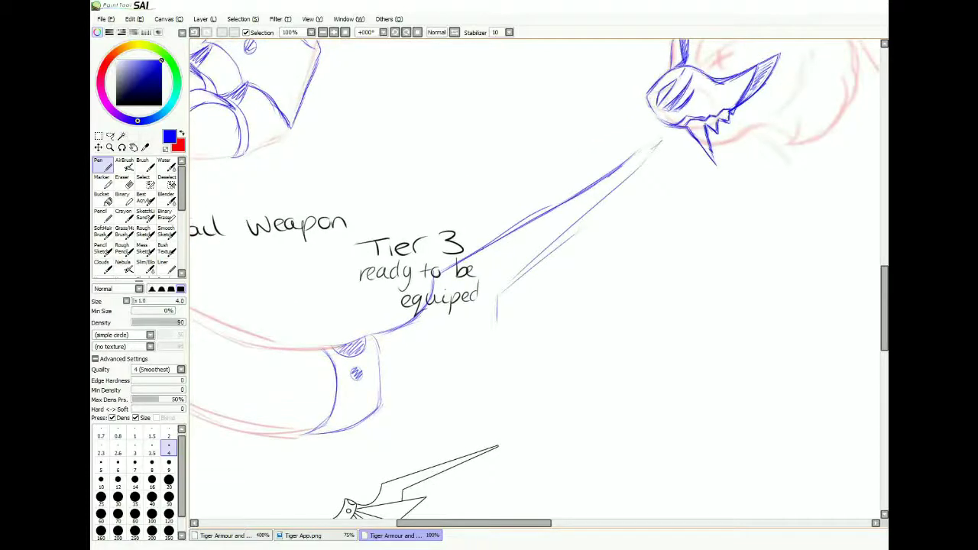
- Select the tail and weapon sketch and move it down, clear of the Tail Weapon notes
key("ctrl+minus")
key("ctrl+minus")
key("l")
left_click_drag(459, 264, 452, 275)
mouse_move(531, 264)
left_mouse_down()
mouse_move(510, 313)
mouse_move(570, 271)
mouse_move(535, 256)
left_mouse_up()
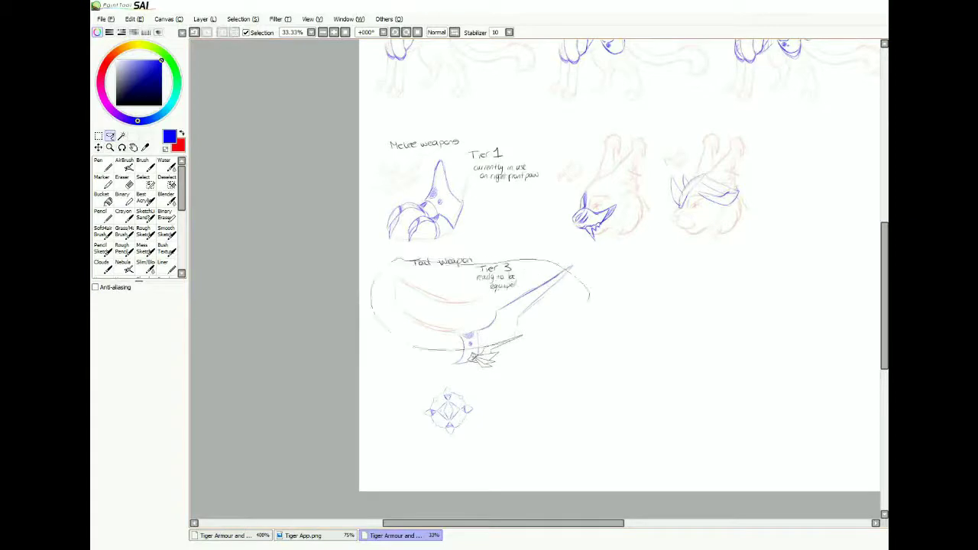
key("ctrl+d")
scroll(531, 361, "up", 3)
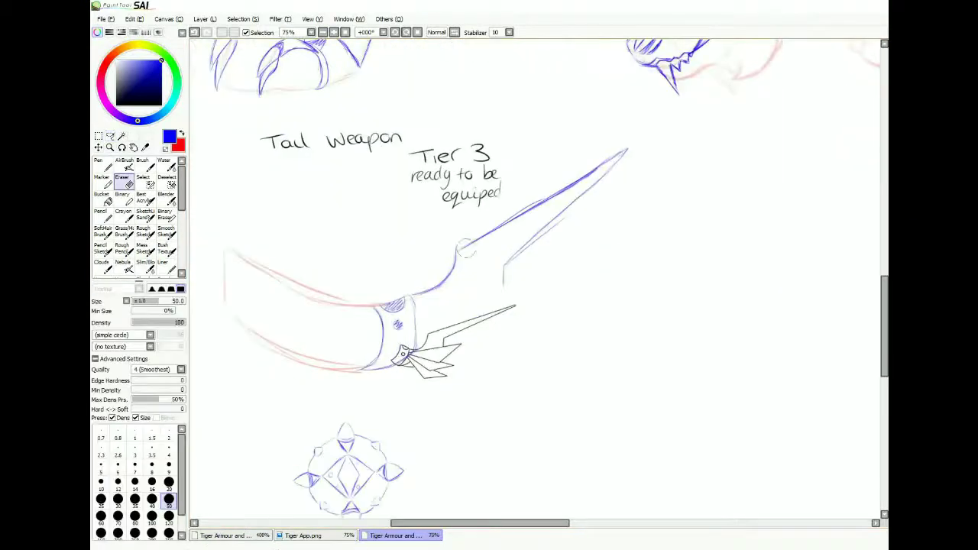
- Erase the long blade and redraw it longer and at a shallower angle from the collar
key("ctrl+z")
key("n")
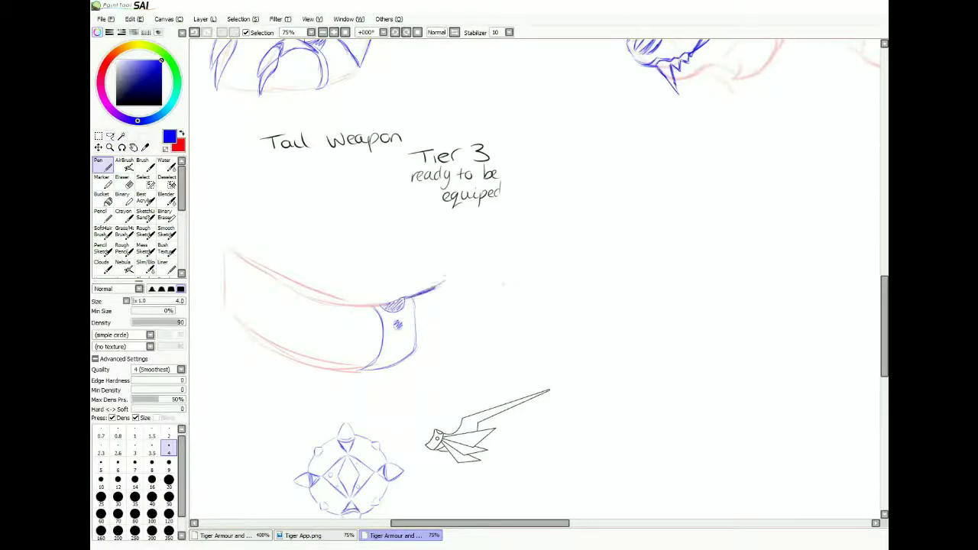
left_click_drag(544, 203, 691, 148)
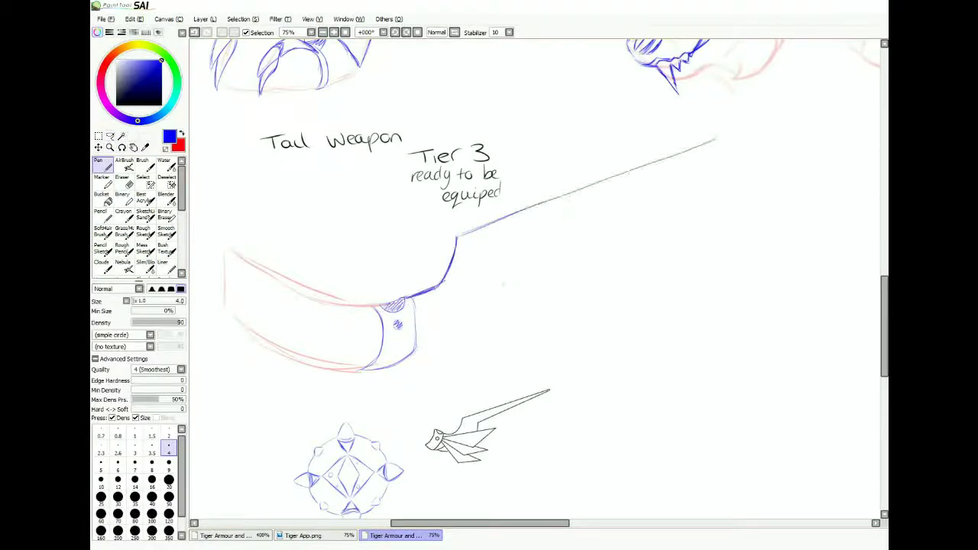
mouse_move(514, 243)
left_mouse_down()
mouse_move(734, 138)
mouse_move(529, 239)
left_mouse_up()
- Draw three pointed fins fanning out from the collar beneath the long blade, plus curved segments along the collar's underside
scroll(535, 275, "down", 1)
left_click_drag(422, 272, 538, 243)
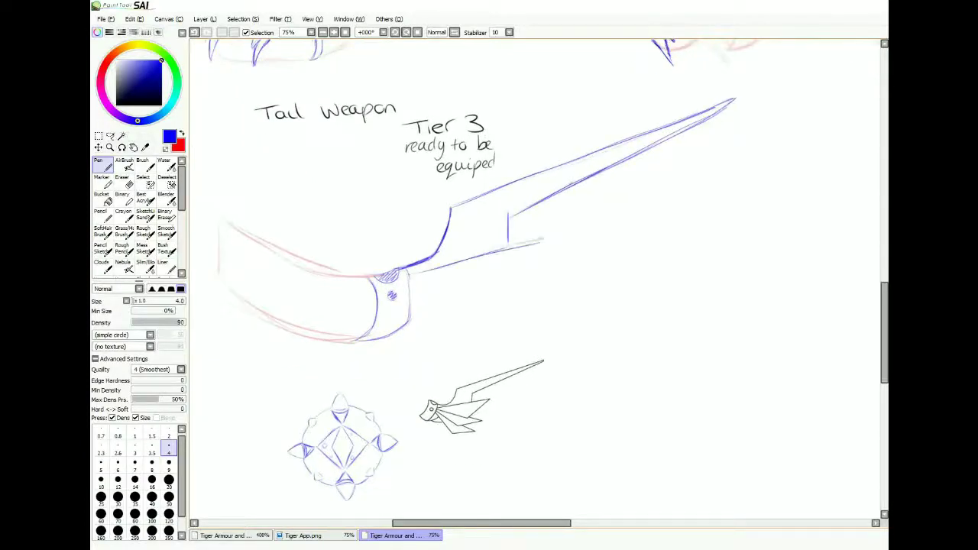
left_click_drag(494, 285, 662, 287)
key("h")
key("h")
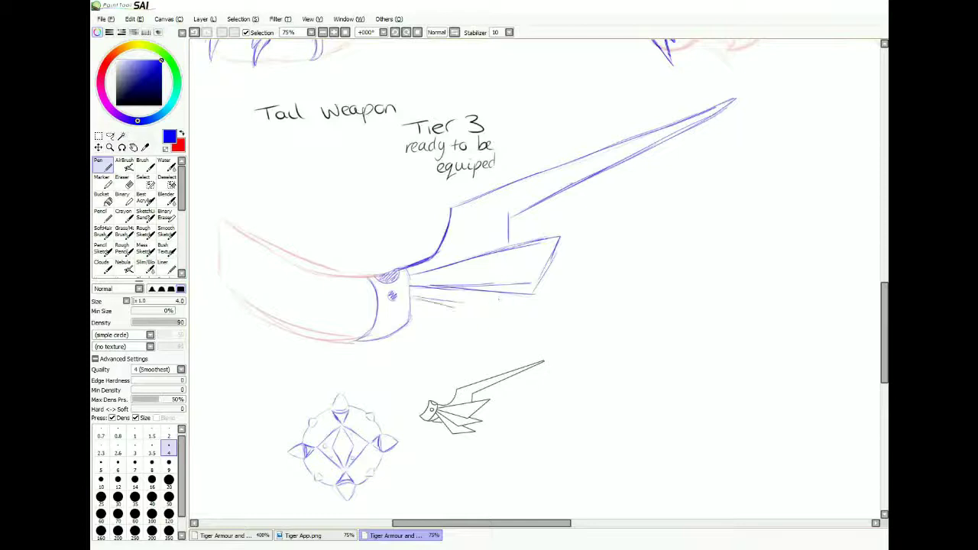
left_click_drag(416, 296, 459, 308)
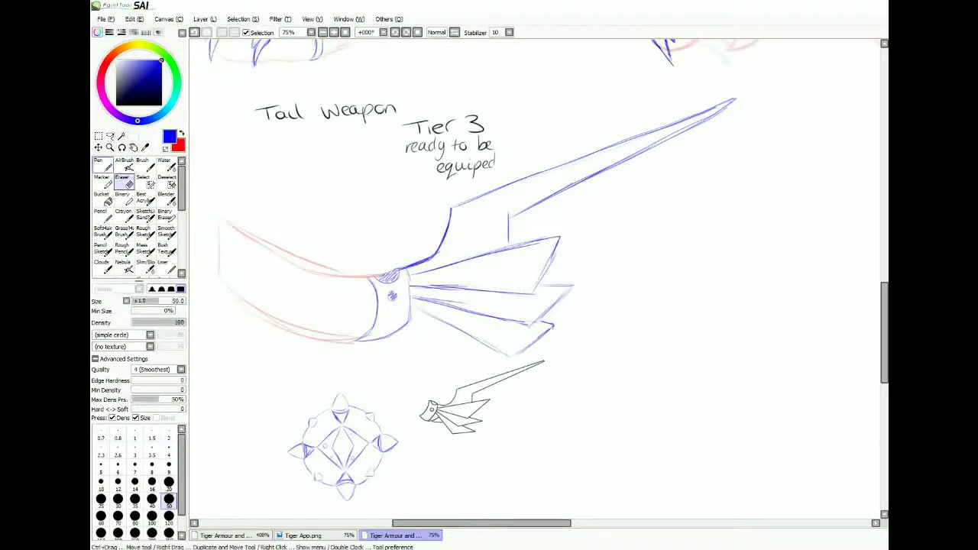
key("h")
key("h")
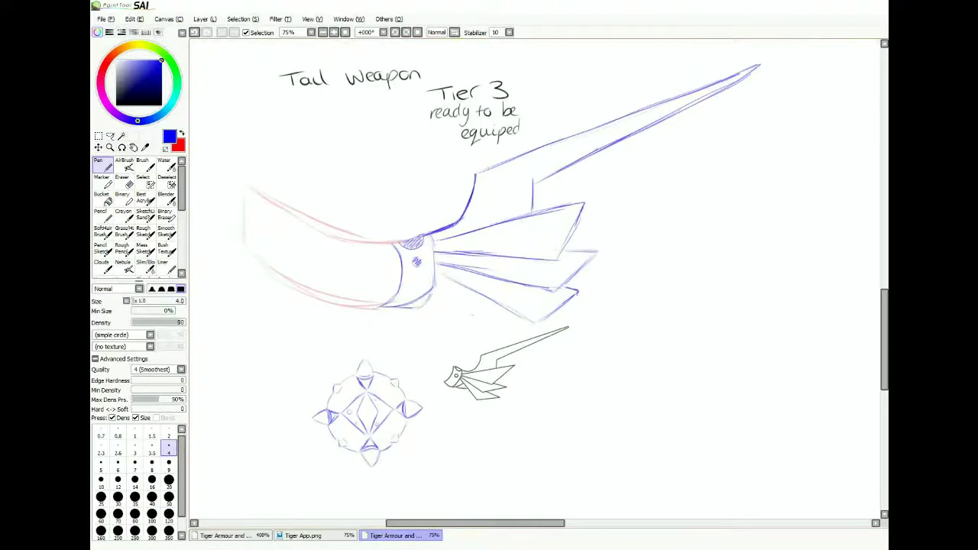
- Extend the red tail behind the weapon with a size 9 pen, ending in a curved, pointed tuft
key("x")
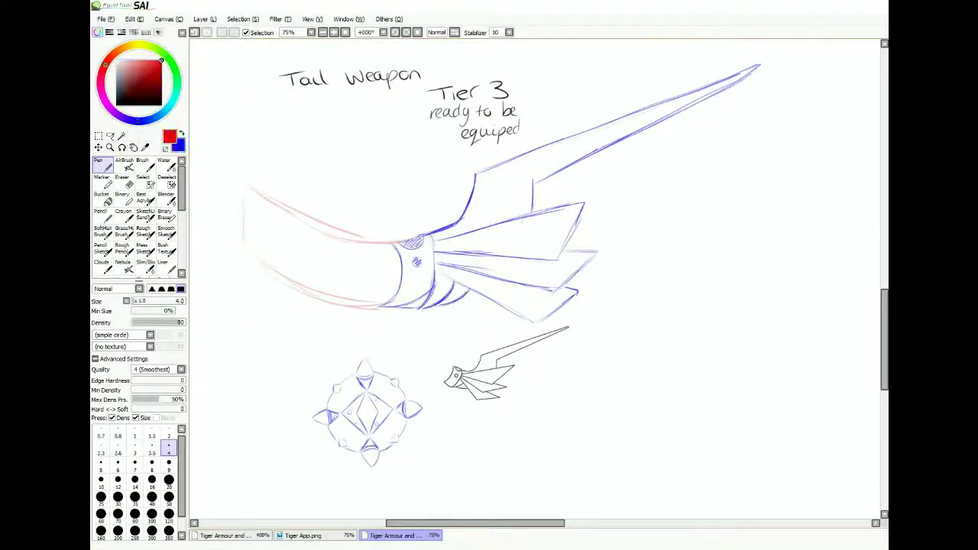
left_click(169, 462)
left_click_drag(540, 207, 685, 180)
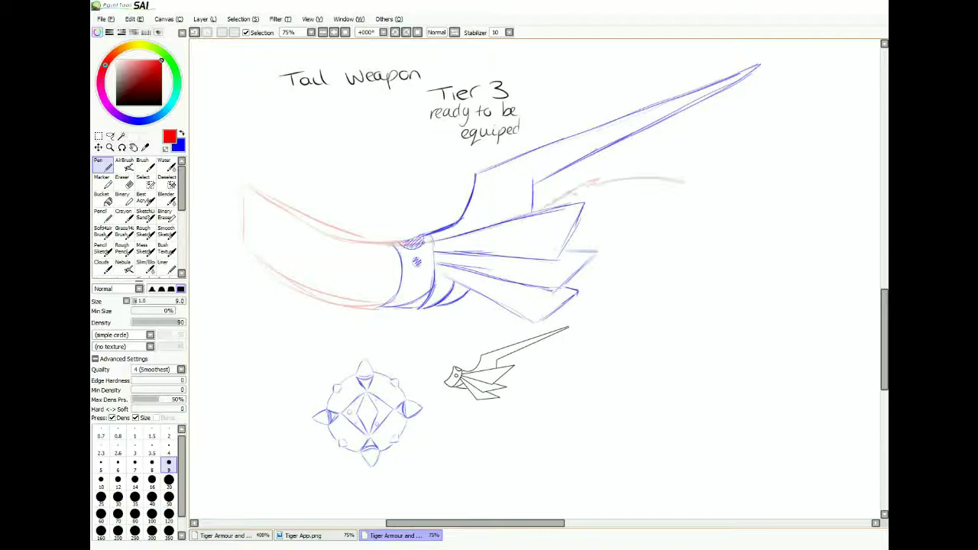
key("h")
left_click_drag(339, 206, 327, 292)
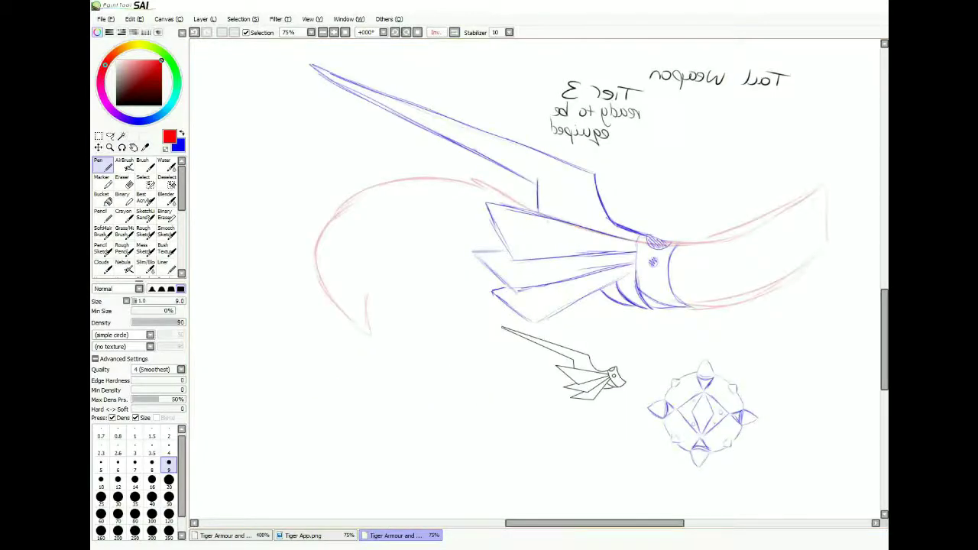
key("h")
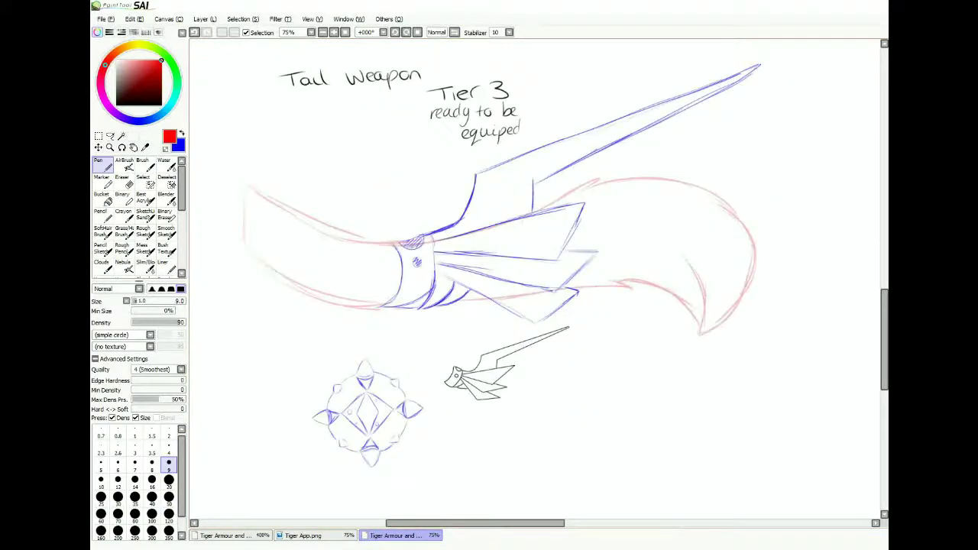
- Select the blue tail weapon and shift it slightly along the tail toward the tuft
scroll(535, 252, "down", 5)
scroll(539, 207, "up", 5)
key("a")
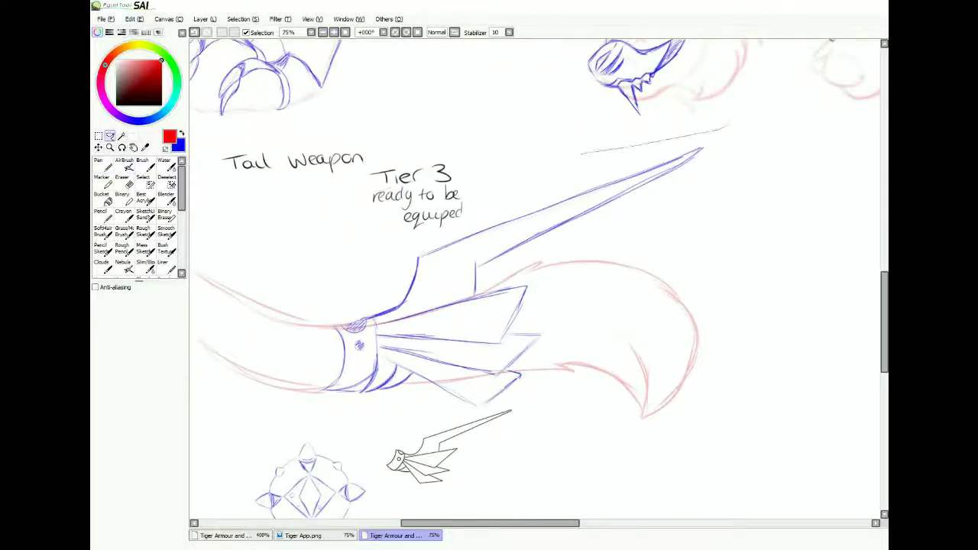
left_click_drag(459, 336, 484, 333)
key("ctrl+d")
key("n")
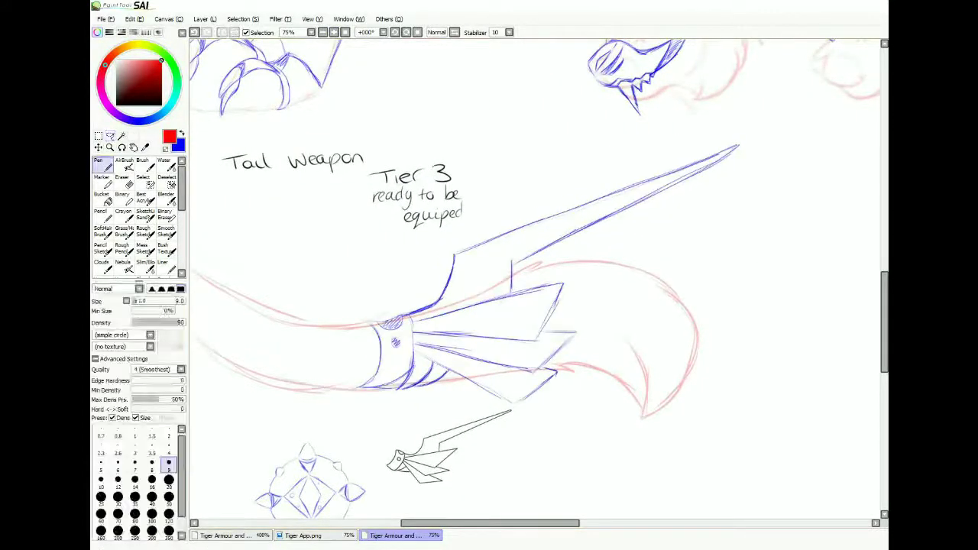
- Enlarge the round spiked emblem and move it to the empty lower-right corner of the sheet
scroll(459, 337, "down", 4)
scroll(574, 275, "up", 2)
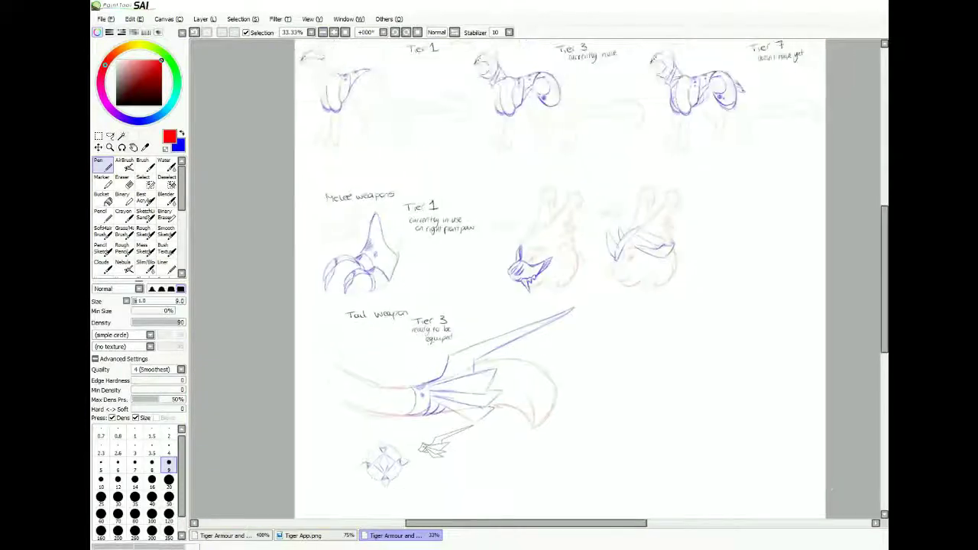
scroll(573, 275, "down", 2)
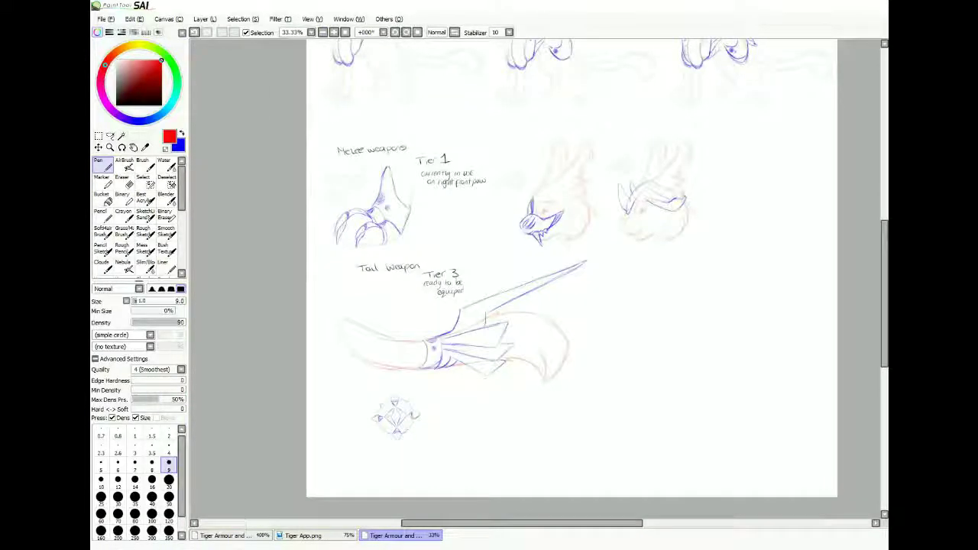
scroll(574, 275, "down", 2)
key("ctrl+t")
left_click_drag(399, 346, 376, 398)
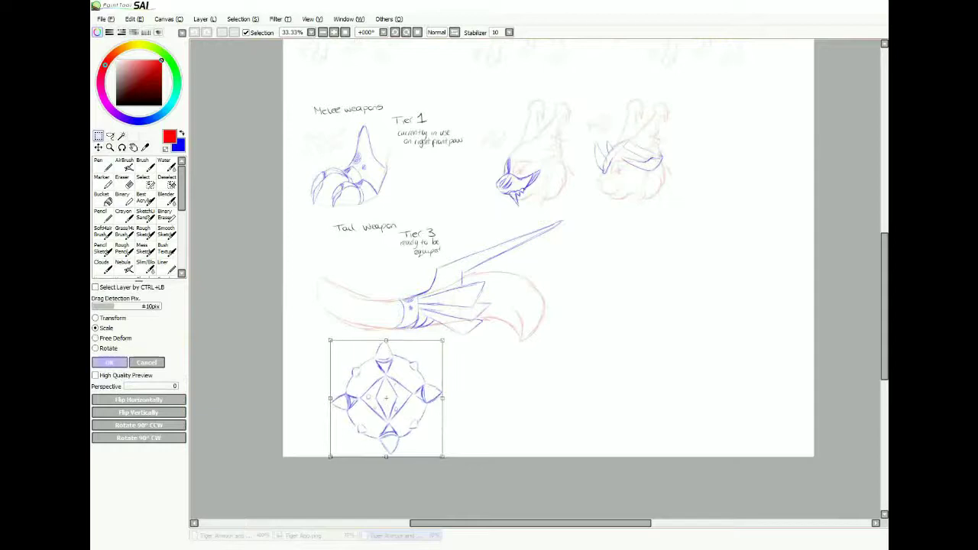
key("Return")
scroll(497, 275, "right", 2)
key("ctrl+t")
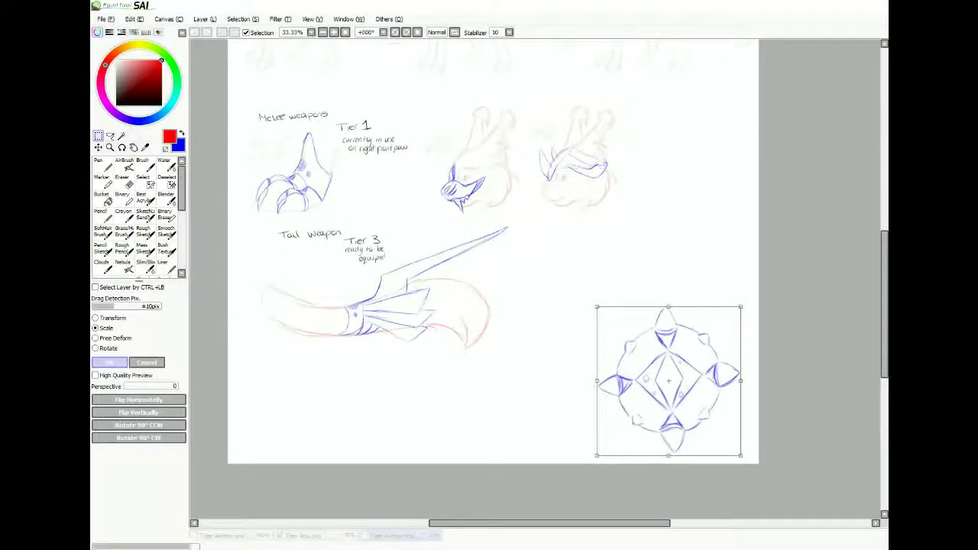
key("Return")
- Erase the entire blue horned headgear from the "Melee head" tiger sketch
key("minus")
key("plus")
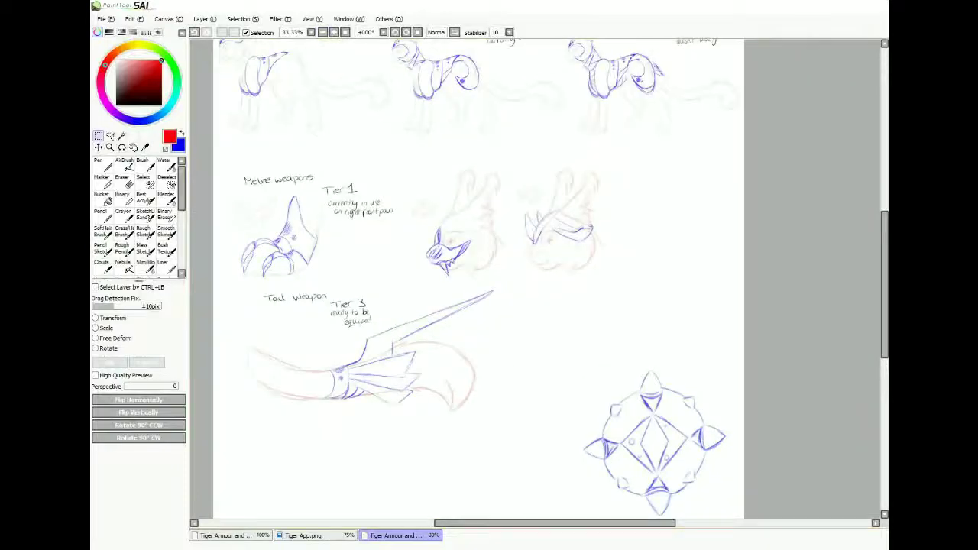
key("plus")
key("plus")
key("plus")
key("e")
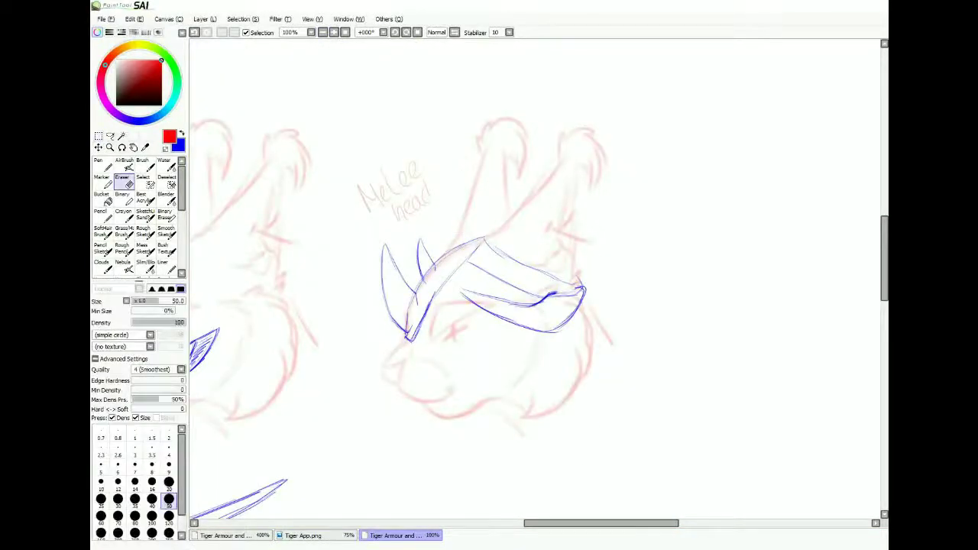
mouse_move(428, 256)
left_mouse_down()
mouse_move(474, 252)
mouse_move(580, 294)
left_mouse_up()
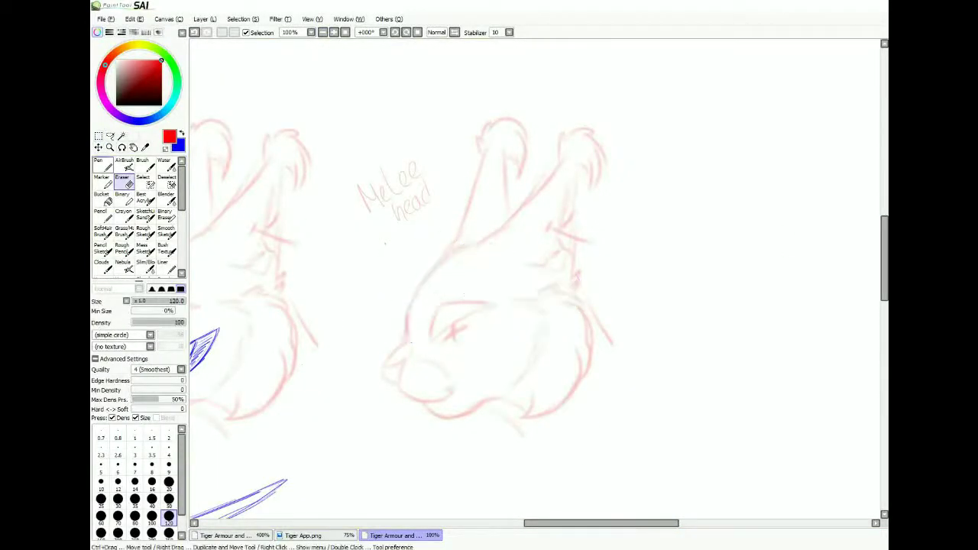
- Draw a long curved blue horn projecting forward from the tiger's forehead with a size 4 pen, then shift it up slightly
key("n")
key("minus")
key("plus")
key("plus")
key("x")
key("bracketleft")
key("bracketleft")
key("bracketleft")
key("bracketleft")
key("bracketleft")
mouse_move(341, 232)
left_mouse_down()
mouse_move(432, 273)
mouse_move(489, 266)
left_mouse_up()
mouse_move(308, 211)
left_mouse_down()
mouse_move(494, 263)
mouse_move(376, 274)
mouse_move(429, 310)
mouse_move(493, 266)
mouse_move(474, 304)
left_mouse_up()
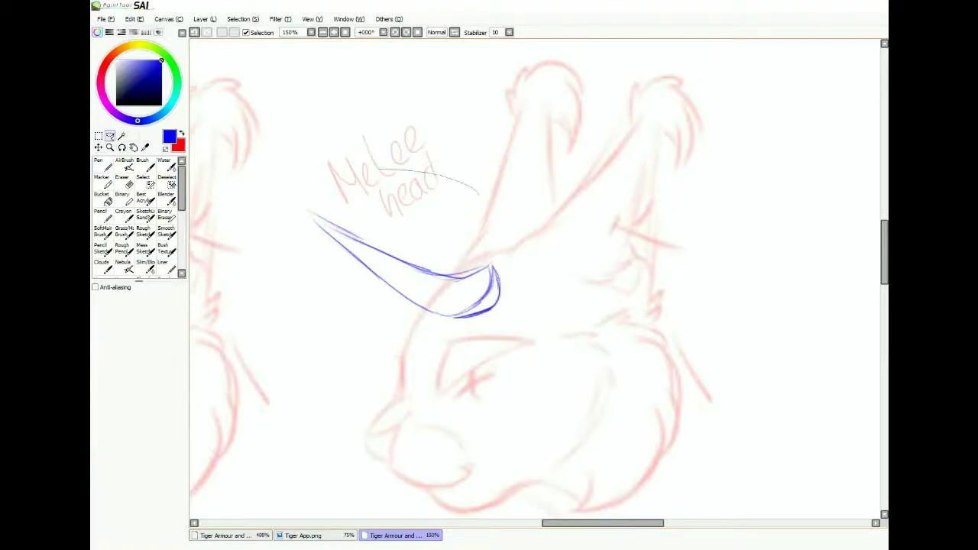
left_click_drag(397, 290, 397, 283)
- Draw a smaller horn beneath the large one, a pointed plate down the nose bridge and a band edge over the horn's base
mouse_move(441, 322)
left_mouse_down()
mouse_move(401, 305)
mouse_move(428, 340)
left_mouse_up()
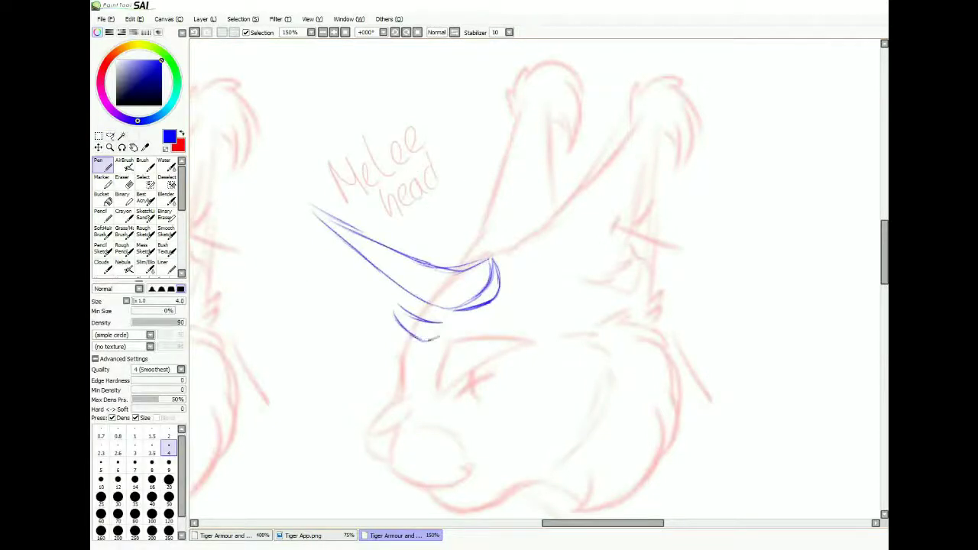
left_click_drag(391, 304, 443, 327)
mouse_move(402, 394)
left_mouse_down()
mouse_move(430, 336)
mouse_move(400, 393)
left_mouse_up()
left_click_drag(454, 269, 510, 251)
- Draw the headband's upper and lower edges from the horns back past the ears, closing them in a curved end
key("h")
left_click_drag(418, 320, 589, 309)
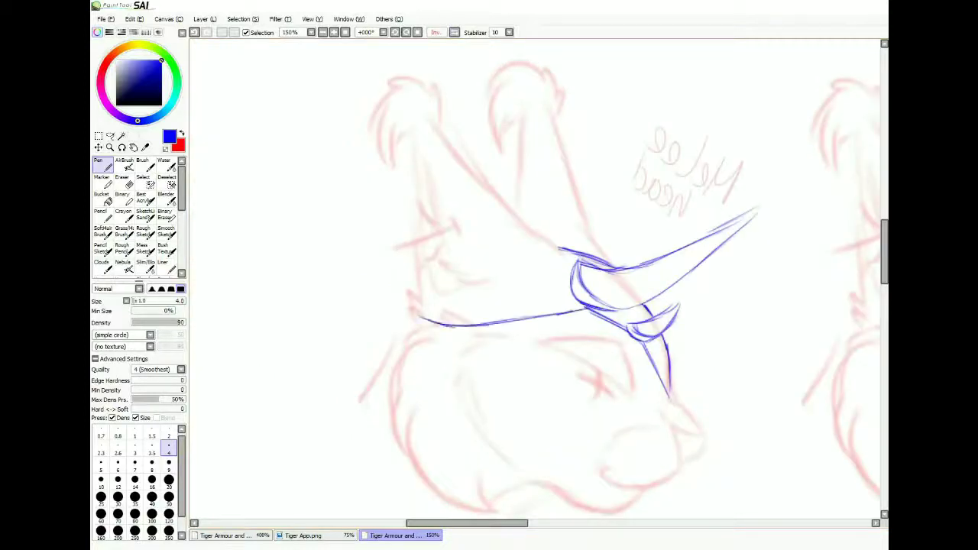
key("h")
mouse_move(466, 240)
left_mouse_down()
mouse_move(579, 290)
mouse_move(619, 294)
left_mouse_up()
mouse_move(475, 243)
left_mouse_down()
mouse_move(587, 291)
mouse_move(619, 292)
left_mouse_up()
left_click_drag(616, 306, 570, 313)
left_click_drag(436, 284, 392, 295)
left_click_drag(397, 327, 364, 379)
key("h")
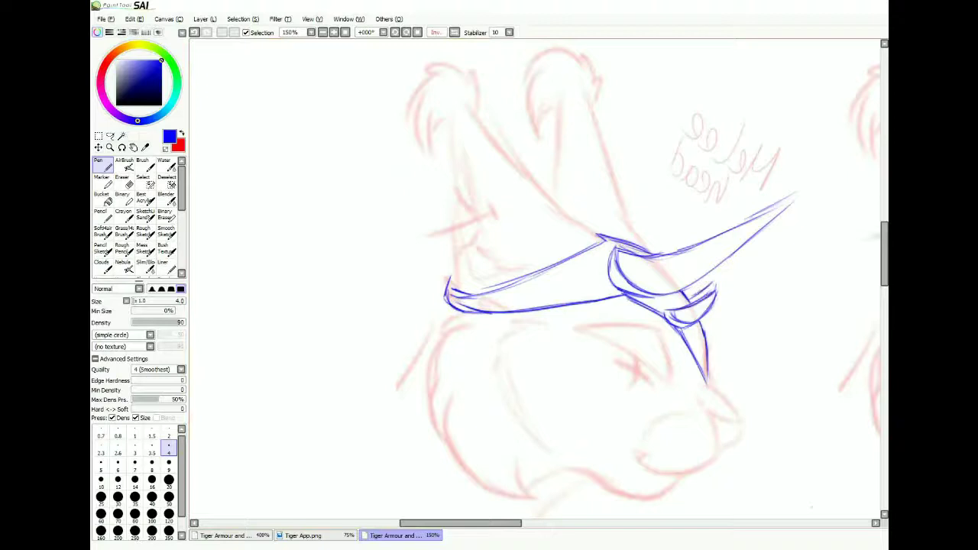
key("h")
- Redraw the large horn's upper edge and erase the surplus lines around it
left_click_drag(304, 199, 420, 248)
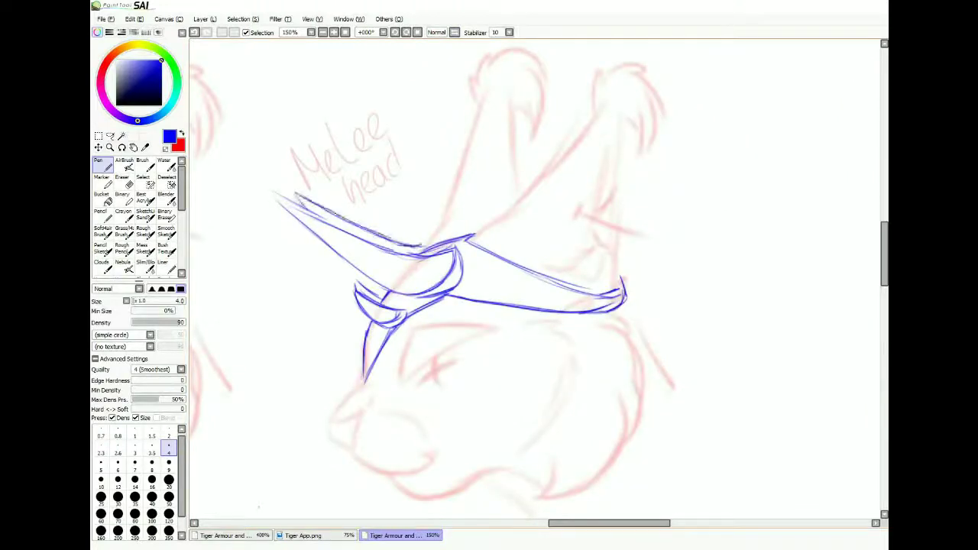
scroll(535, 279, "down", 5)
scroll(535, 279, "up", 5)
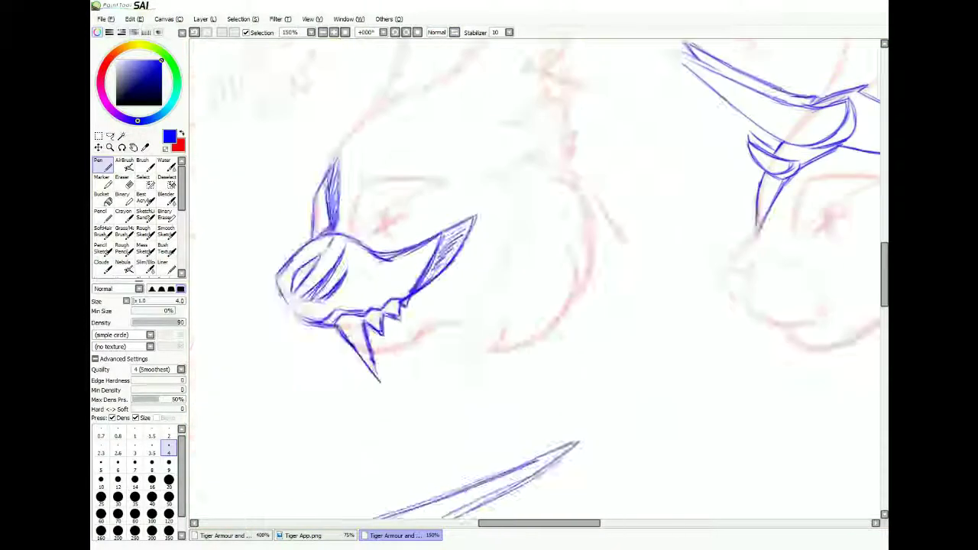
scroll(535, 279, "right", 4)
scroll(535, 279, "right", 1)
key("e")
left_click_drag(458, 260, 487, 280)
left_click_drag(391, 168, 502, 221)
scroll(535, 279, "down", 3)
key("n")
scroll(535, 279, "up", 4)
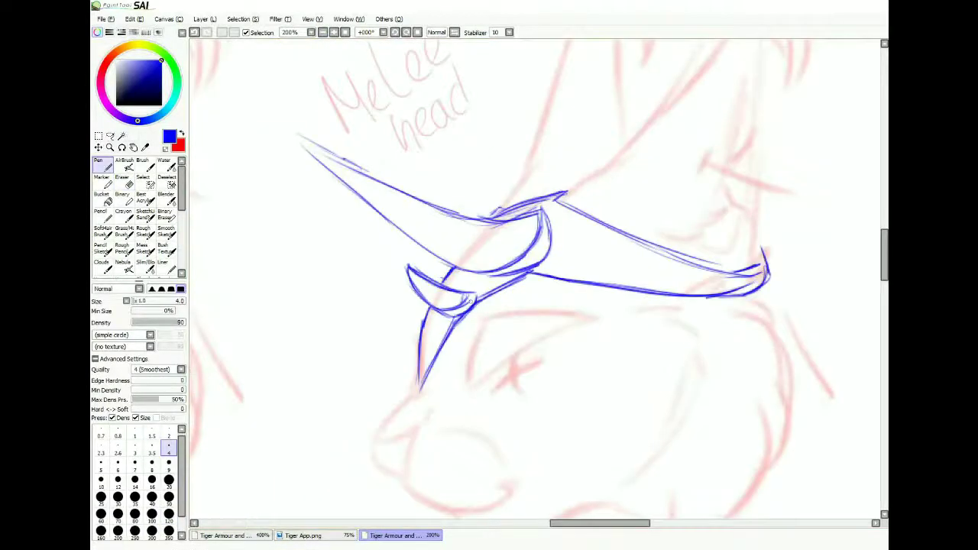
- Draw a tapered inner panel along the headband behind the large horn and fill it with dark blue hatching
key("h")
left_click_drag(393, 273, 458, 260)
left_click_drag(365, 279, 505, 239)
key("h")
key("h")
mouse_move(374, 281)
left_mouse_down()
mouse_move(516, 264)
mouse_move(493, 236)
mouse_move(508, 226)
left_mouse_up()
left_click_drag(417, 280, 496, 234)
left_click_drag(482, 267, 514, 249)
key("h")
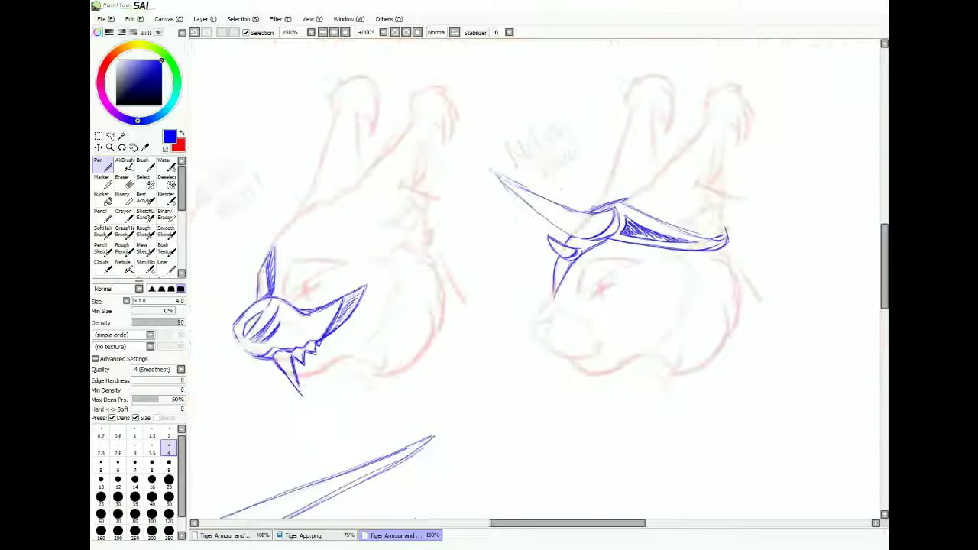
- Write the blue note "horn like bulls on both sides" over the tiger's cheek below the headband
key("ctrl+plus")
left_click_drag(625, 290, 636, 289)
mouse_move(651, 260)
left_mouse_down()
mouse_move(654, 289)
mouse_move(676, 289)
left_mouse_up()
left_click_drag(682, 279, 694, 286)
mouse_move(631, 298)
left_mouse_down()
mouse_move(640, 321)
mouse_move(655, 319)
left_mouse_up()
left_click_drag(659, 296, 660, 321)
mouse_move(665, 295)
left_mouse_down()
mouse_move(666, 318)
mouse_move(690, 299)
left_mouse_up()
mouse_move(701, 299)
left_mouse_down()
mouse_move(712, 313)
mouse_move(679, 340)
left_mouse_up()
left_click_drag(687, 330, 686, 331)
mouse_move(695, 320)
left_mouse_down()
mouse_move(717, 341)
mouse_move(678, 364)
left_mouse_up()
left_click_drag(693, 353, 694, 364)
mouse_move(709, 353)
left_mouse_down()
mouse_move(704, 364)
mouse_move(718, 359)
left_mouse_up()
- Duplicate the red "Melee head" tiger head, flip the copy horizontally and place it to the right of the original
key("ctrl+minus")
key("ctrl+minus")
key("ctrl+minus")
key("ctrl+minus")
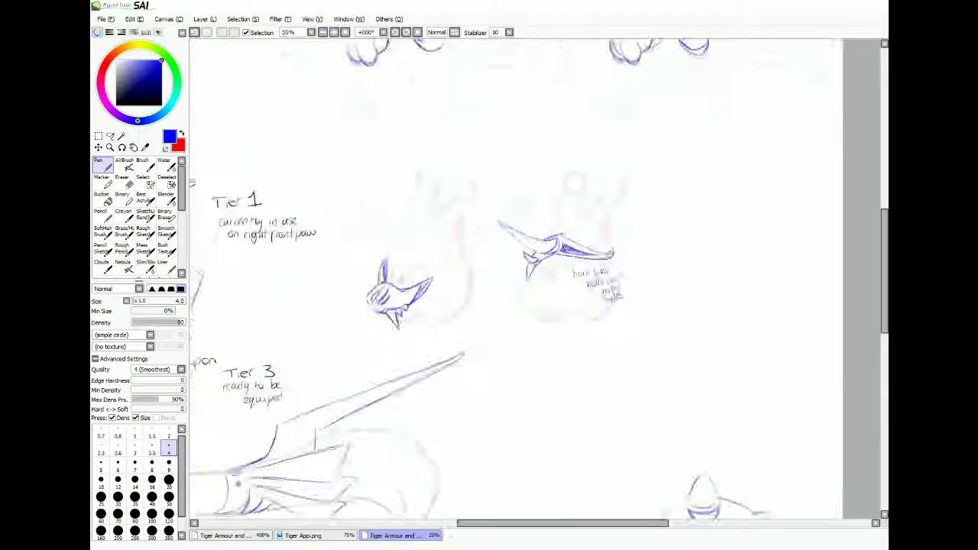
key("ctrl+t")
key("Escape")
key("a")
mouse_move(459, 130)
left_mouse_down()
mouse_move(569, 229)
mouse_move(367, 367)
mouse_move(573, 336)
mouse_move(459, 129)
left_mouse_up()
key("ctrl+c")
key("ctrl+v")
key("alt+l")
key("Return")
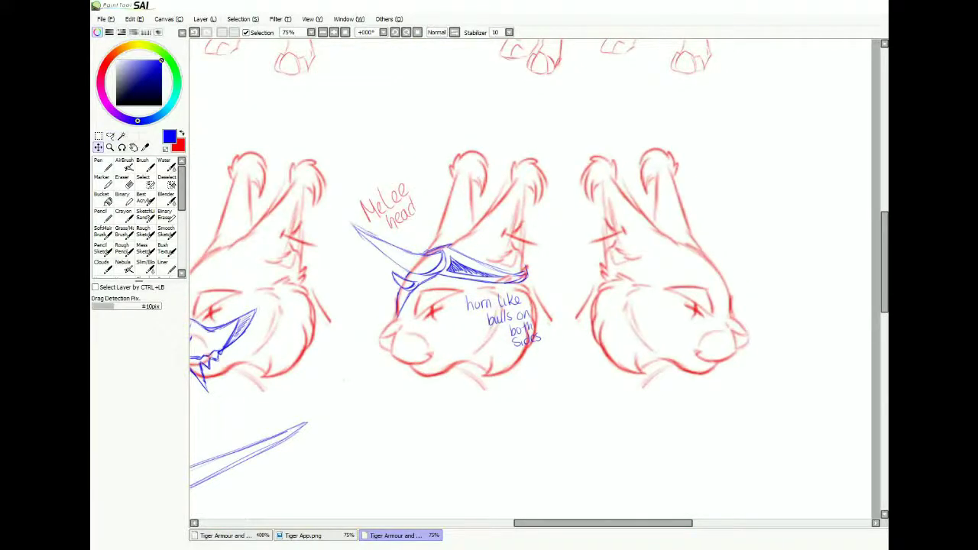
- Select and delete the "horn like bulls on both sides" note on the tiger's cheek
key("a")
mouse_move(581, 187)
left_mouse_down()
mouse_move(337, 267)
mouse_move(577, 286)
left_mouse_up()
left_click_drag(468, 290, 454, 314)
key("Delete")
- Duplicate the blue horned headgear, flip the copy horizontally and fit it onto the mirrored tiger head
mouse_move(336, 277)
left_mouse_down()
mouse_move(550, 314)
mouse_move(337, 276)
left_mouse_up()
key("ctrl+c")
key("ctrl+v")
key("alt+l")
key("Return")
left_click_drag(451, 264, 699, 256)
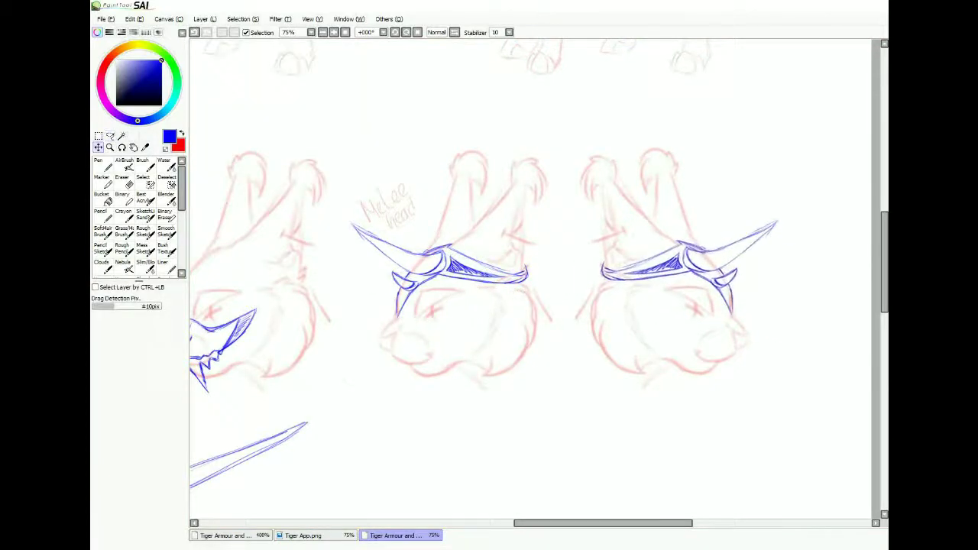
- Write the blue note "horns like a bulls" between the two horned tiger heads
scroll(485, 267, "down", 3)
scroll(420, 267, "up", 3)
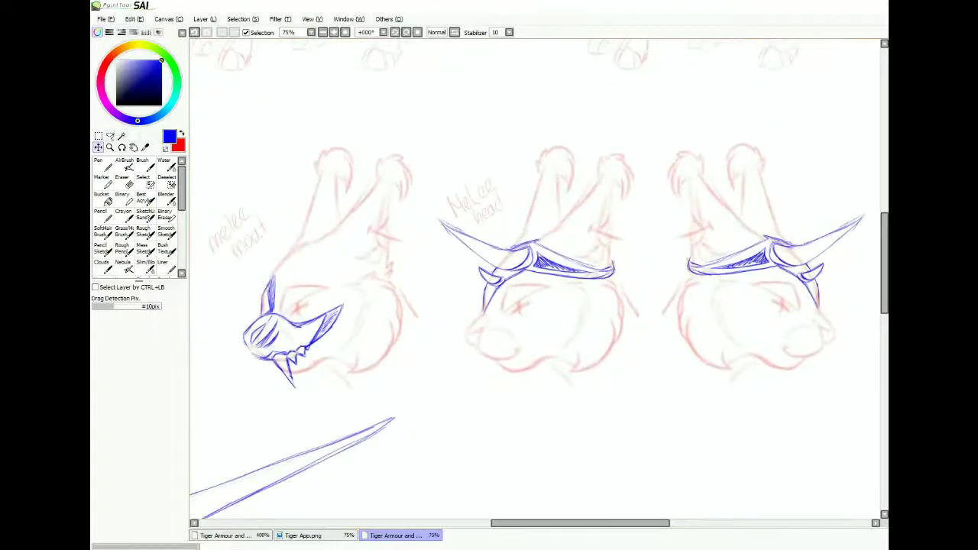
scroll(535, 279, "up", 1)
key("n")
mouse_move(514, 317)
left_mouse_down()
mouse_move(517, 336)
mouse_move(532, 333)
left_mouse_up()
left_click_drag(535, 324, 562, 321)
left_click_drag(513, 344, 513, 367)
mouse_move(519, 356)
left_mouse_down()
mouse_move(552, 355)
mouse_move(550, 382)
left_mouse_up()
left_click_drag(554, 359, 555, 384)
left_click_drag(561, 359, 563, 383)
left_click_drag(578, 367, 569, 382)
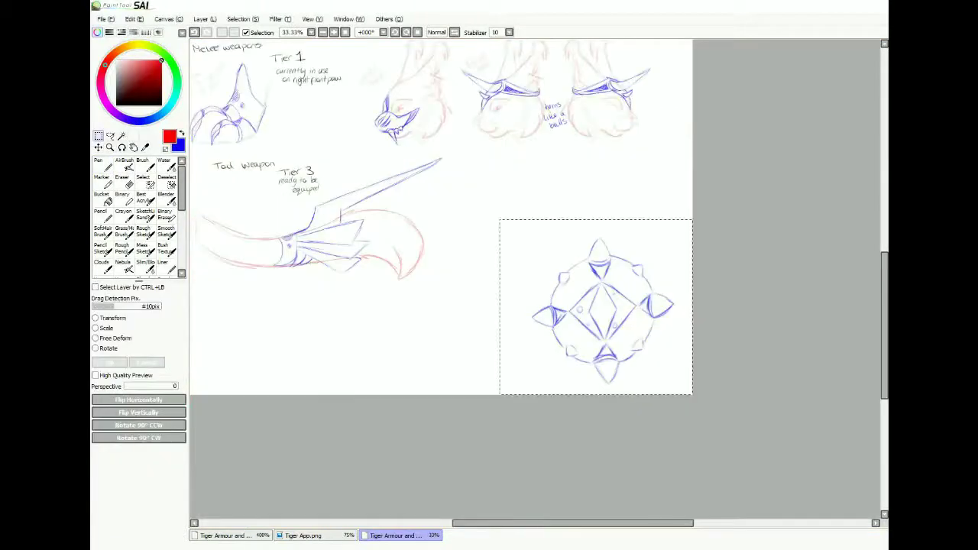
- Scale the round spiked emblem down slightly and switch to a black pen
key("ctrl+t")
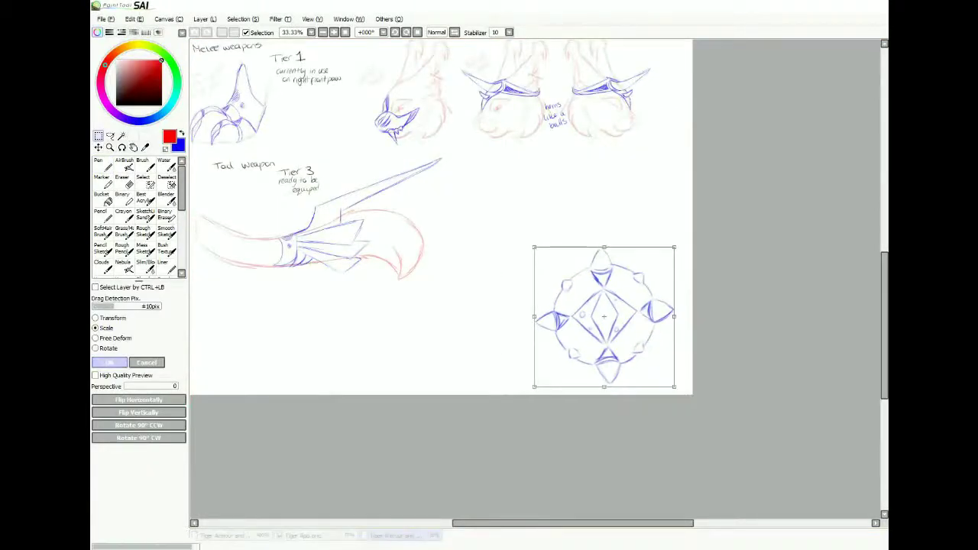
key("Return")
left_click(116, 104)
left_click(103, 165)
left_click_drag(673, 306, 564, 277)
mouse_move(649, 206)
left_mouse_down()
mouse_move(637, 236)
mouse_move(684, 177)
left_mouse_up()
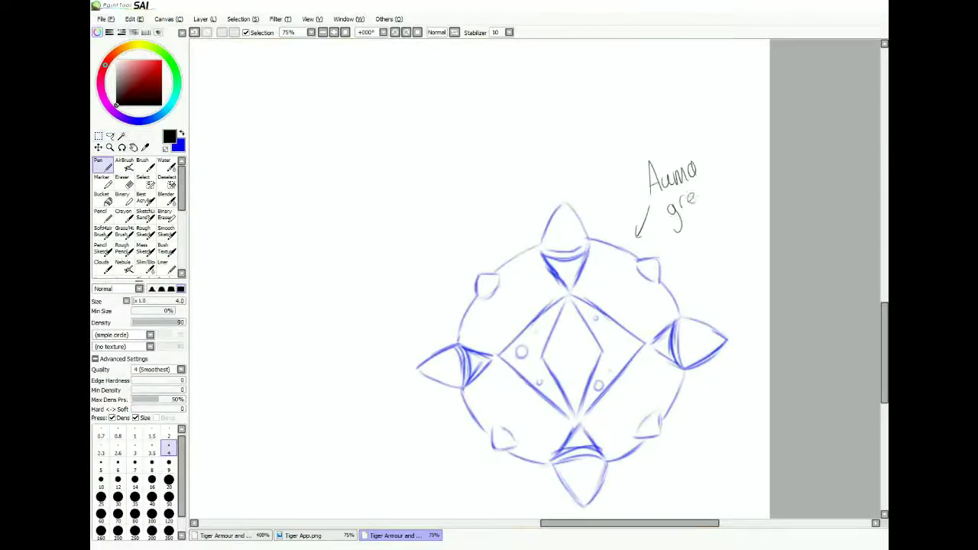
key("ctrl+z")
key("ctrl+z")
key("ctrl+z")
key("ctrl+z")
key("ctrl+z")
key("ctrl+z")
key("ctrl+z")
key("ctrl+z")
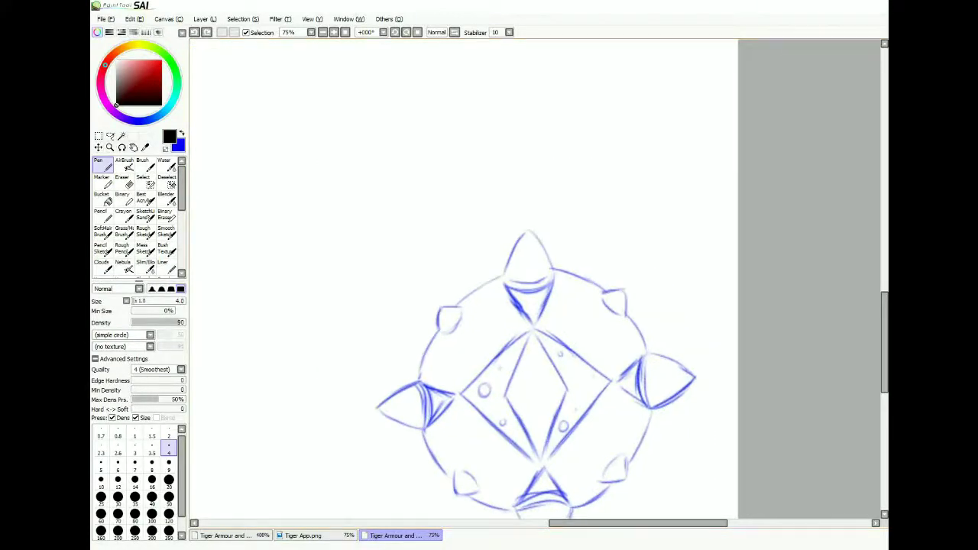
- Label the round spiked emblem "Auma grenade" in black with a size 9 pen, adding an arrow pointing to it
left_click(169, 463)
left_click_drag(571, 215, 581, 206)
mouse_move(585, 190)
left_mouse_down()
mouse_move(600, 201)
mouse_move(616, 182)
left_mouse_up()
left_click_drag(616, 183, 625, 175)
mouse_move(609, 214)
left_mouse_down()
mouse_move(660, 185)
mouse_move(592, 249)
left_mouse_up()
left_click_drag(592, 249, 599, 212)
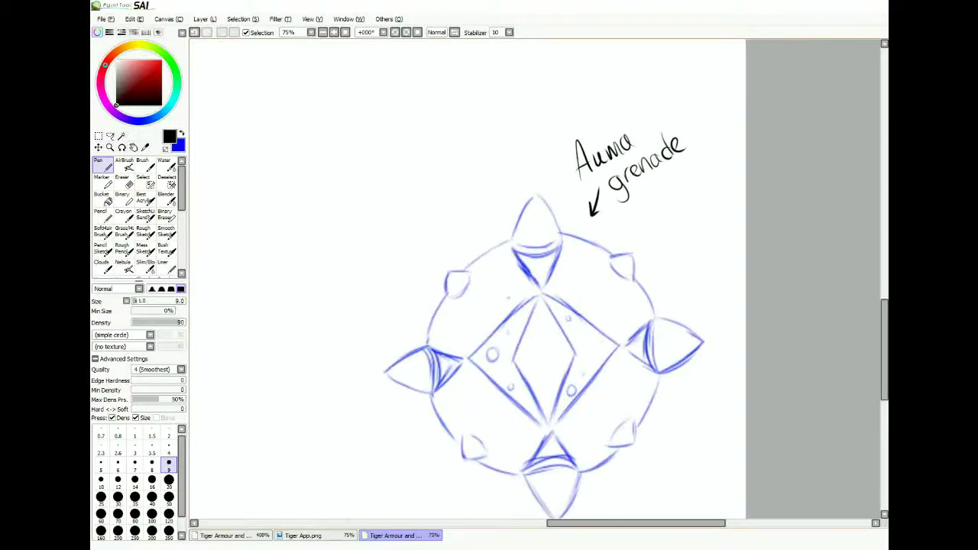
- Select the blue Auma grenade drawing and make a pasted copy of it
key("minus")
key("ctrl+t")
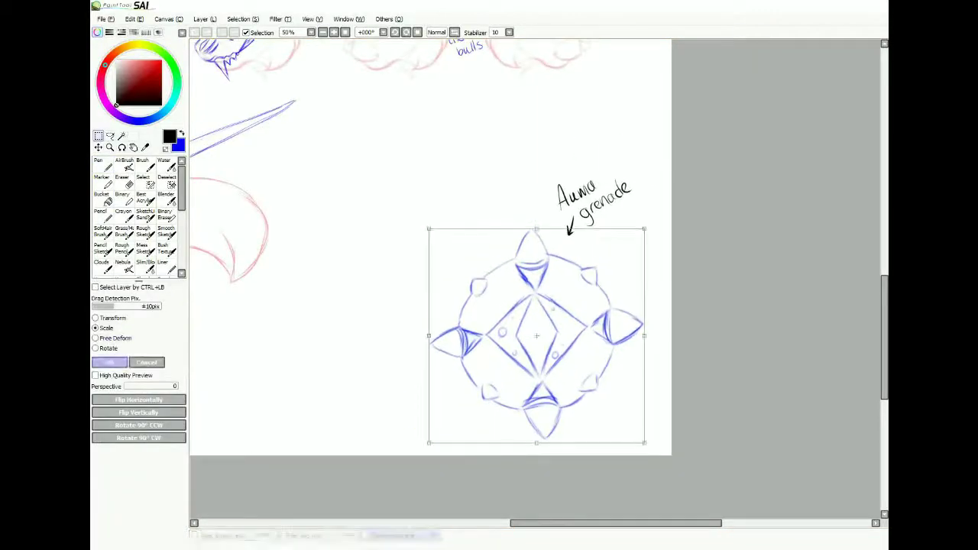
key("Return")
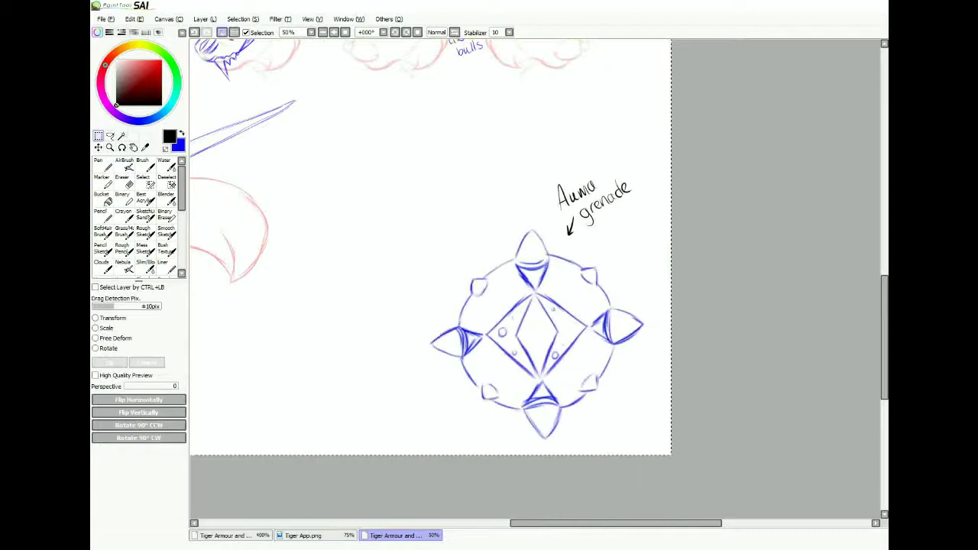
key("ctrl+c")
key("ctrl+v")
- Shrink the copied grenade, rotate it slightly clockwise and place it above and to the left of the original
key("ctrl+t")
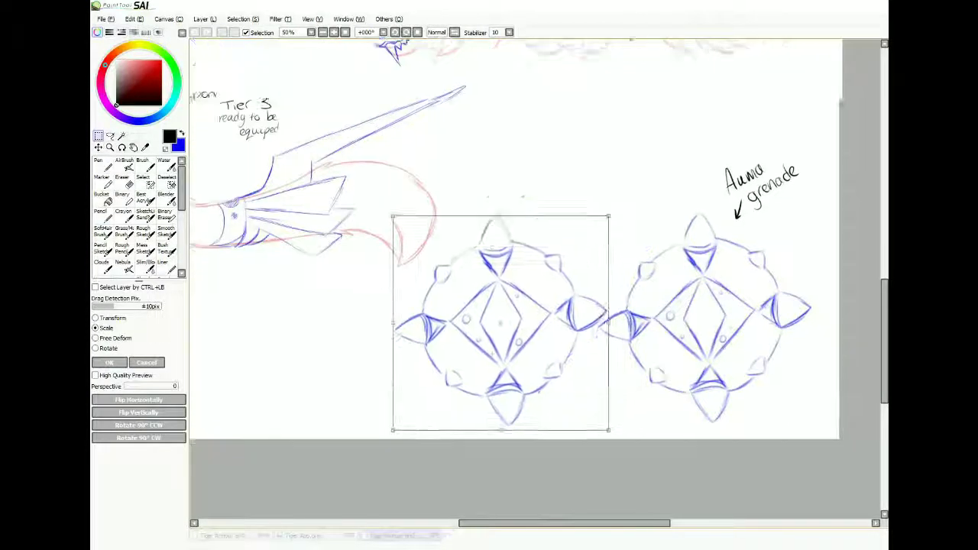
left_click_drag(478, 340, 574, 211)
left_click(96, 347)
left_click_drag(672, 130, 698, 178)
key("Return")
- Erase the outer diamond, its dots and the inner triangles at the spikes from the smaller grenade with a size 20 eraser
scroll(522, 315, "down", 1)
scroll(522, 316, "up", 3)
key("e")
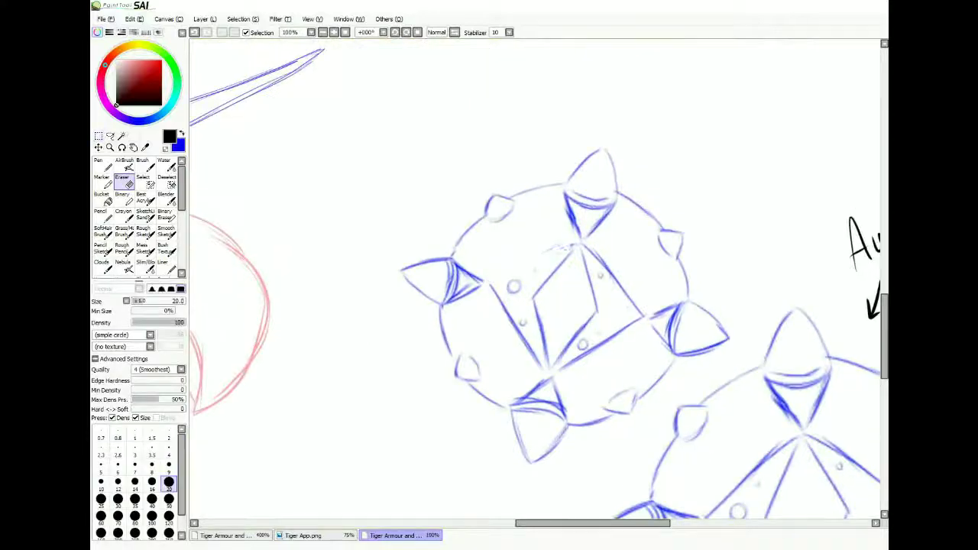
mouse_move(589, 249)
left_mouse_down()
mouse_move(619, 279)
mouse_move(581, 358)
left_mouse_up()
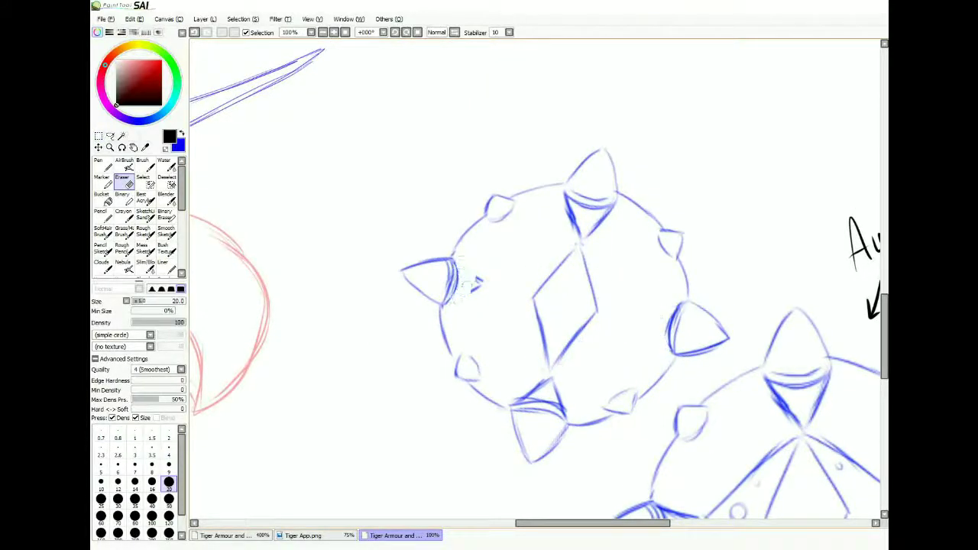
scroll(468, 283, "right", 3)
mouse_move(504, 200)
left_mouse_down()
mouse_move(529, 227)
mouse_move(451, 290)
mouse_move(514, 230)
left_mouse_up()
- Draw four small blue circles around the smaller grenade's central diamond, one near each corner
key("n")
key("x")
left_click_drag(542, 309, 544, 311)
left_click_drag(476, 379, 478, 380)
key("x")
scroll(459, 344, "right", 3)
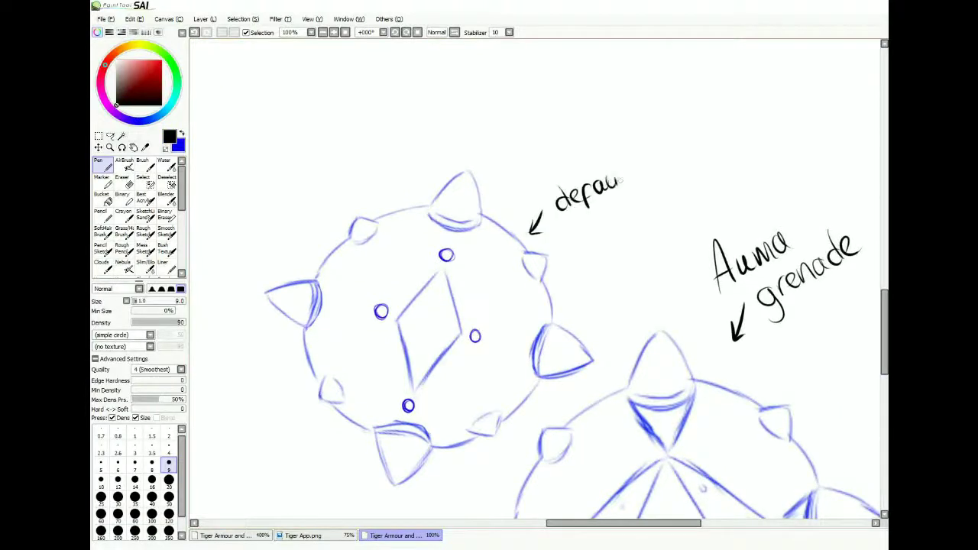
scroll(535, 343, "right", 1)
left_click_drag(564, 228, 551, 256)
mouse_move(568, 243)
left_mouse_down()
mouse_move(619, 203)
mouse_move(590, 220)
mouse_move(623, 205)
left_mouse_up()
key("ctrl+z")
key("ctrl+z")
key("ctrl+z")
key("ctrl+z")
key("ctrl+z")
key("ctrl+z")
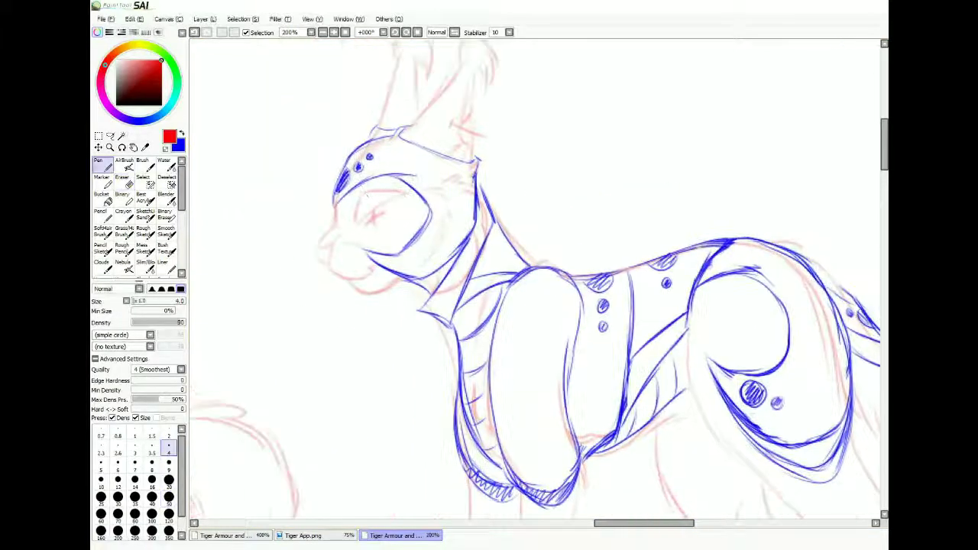
- Draw a blue outline around the eye of the Tier 7 heavy armour helmet and erase the old brow line above it
scroll(382, 229, "up", 2)
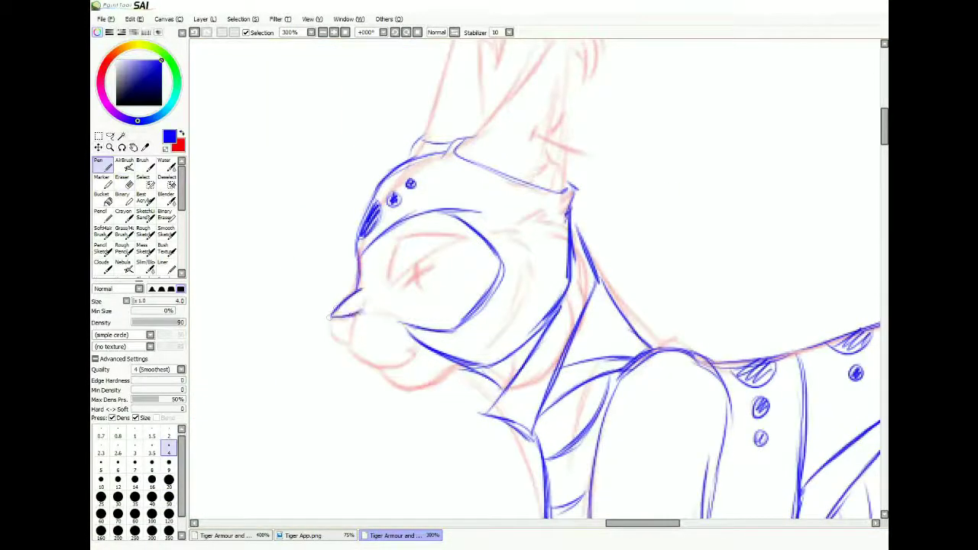
mouse_move(409, 218)
left_mouse_down()
mouse_move(383, 277)
mouse_move(440, 258)
left_mouse_up()
mouse_move(389, 235)
left_mouse_down()
mouse_move(458, 228)
mouse_move(482, 243)
left_mouse_up()
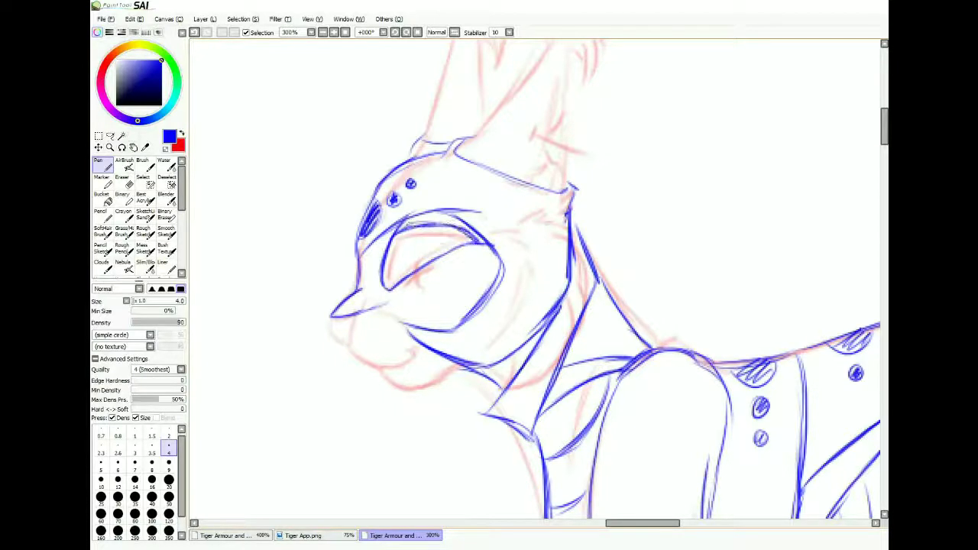
key("e")
left_click_drag(423, 211, 474, 227)
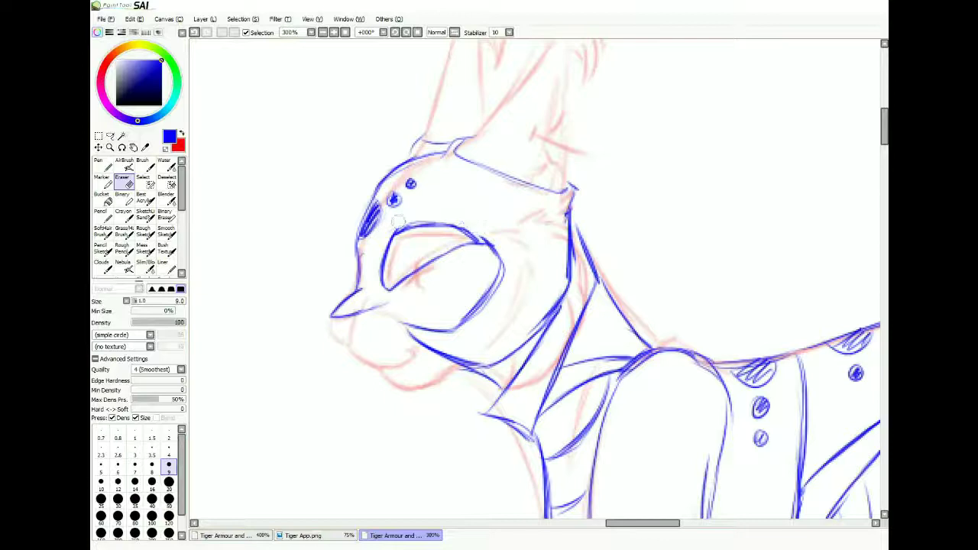
- Draw nested curved blue plates below the helmet's eye opening and thicken the rear edge of the cheek opening
key("n")
mouse_move(404, 296)
left_mouse_down()
mouse_move(474, 290)
mouse_move(462, 321)
mouse_move(489, 246)
left_mouse_up()
mouse_move(413, 271)
left_mouse_down()
mouse_move(498, 284)
mouse_move(481, 260)
mouse_move(481, 298)
left_mouse_up()
left_click_drag(495, 232, 497, 290)
left_click_drag(452, 327, 501, 276)
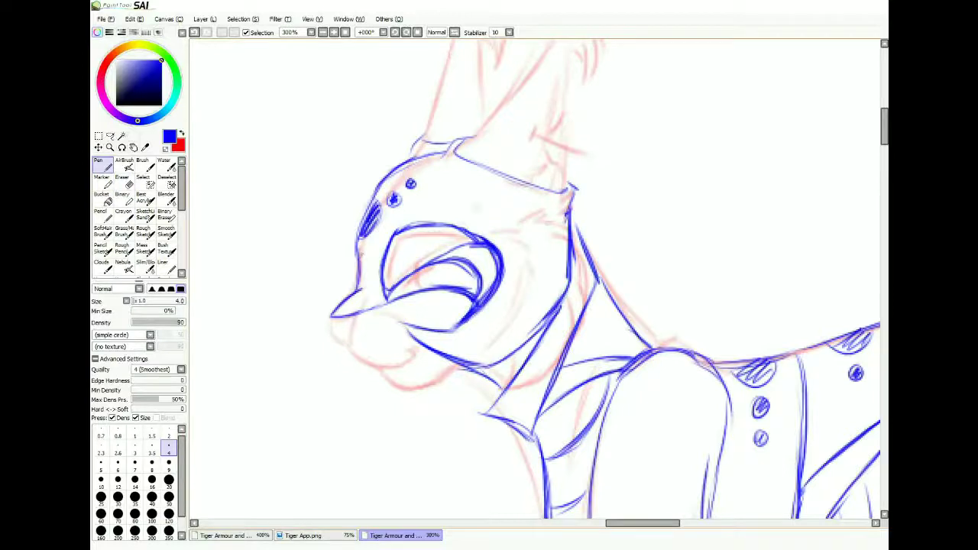
- Replace the helmet's edge in front of the ears with a raised angular blue crest containing a small circle
left_click_drag(432, 134, 443, 171)
key("e")
key("n")
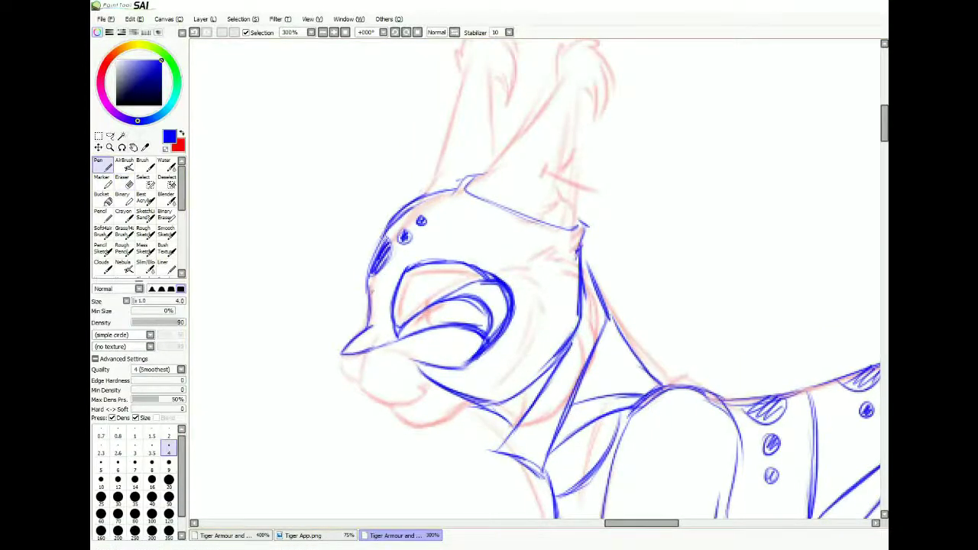
mouse_move(413, 202)
left_mouse_down()
mouse_move(459, 166)
mouse_move(475, 174)
mouse_move(443, 176)
left_mouse_up()
key("e")
key("n")
left_click_drag(497, 267, 457, 255)
- Erase the helmet's upper back edge and draw two swept-back blue spikes there, a long one above a shorter one
key("e")
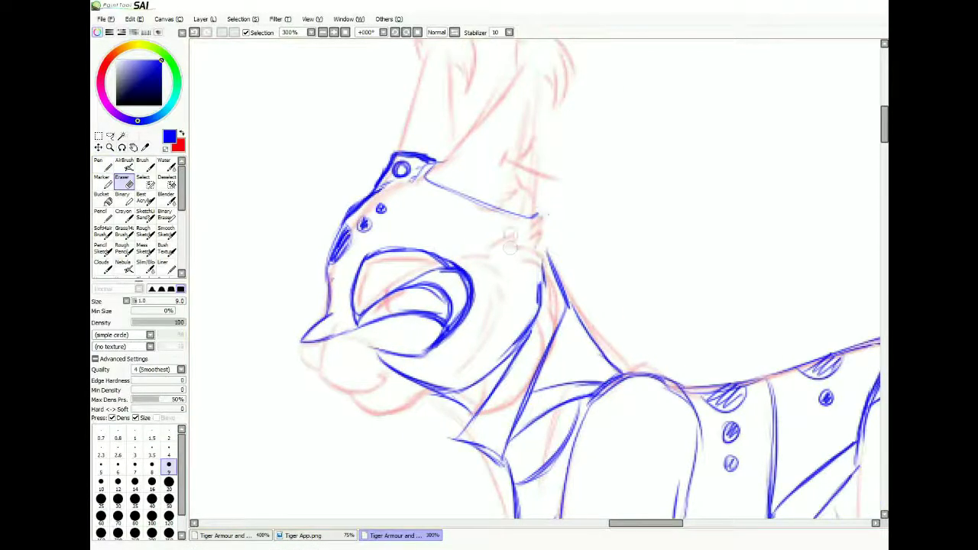
key("n")
left_click_drag(539, 217, 669, 182)
mouse_move(510, 275)
left_mouse_down()
mouse_move(561, 287)
mouse_move(611, 261)
left_mouse_up()
mouse_move(548, 247)
left_mouse_down()
mouse_move(622, 257)
mouse_move(680, 200)
left_mouse_up()
left_click_drag(627, 229, 687, 178)
mouse_move(550, 249)
left_mouse_down()
mouse_move(686, 178)
mouse_move(558, 279)
mouse_move(533, 264)
left_mouse_up()
key("e")
key("n")
left_click_drag(538, 197, 609, 202)
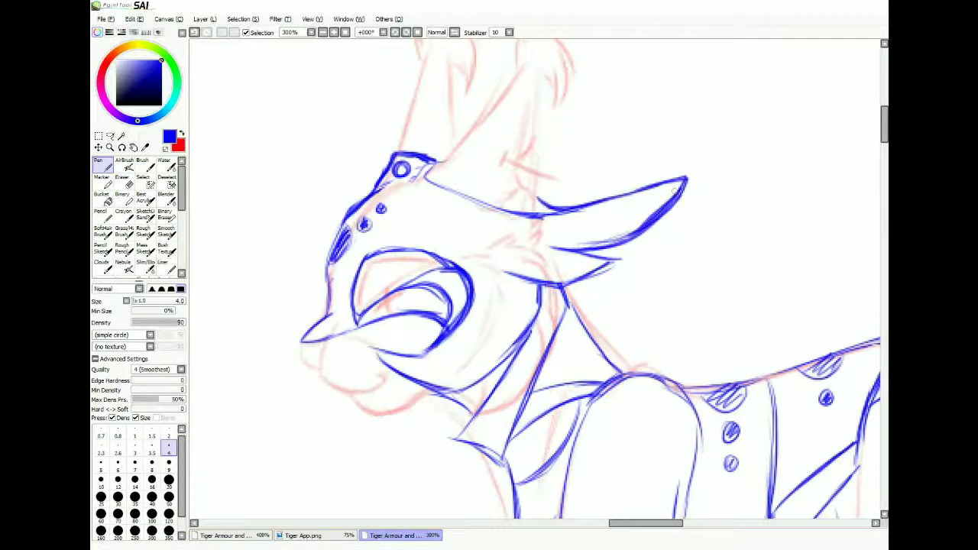
mouse_move(588, 263)
left_mouse_down()
mouse_move(680, 187)
mouse_move(659, 217)
mouse_move(627, 231)
left_mouse_up()
key("e")
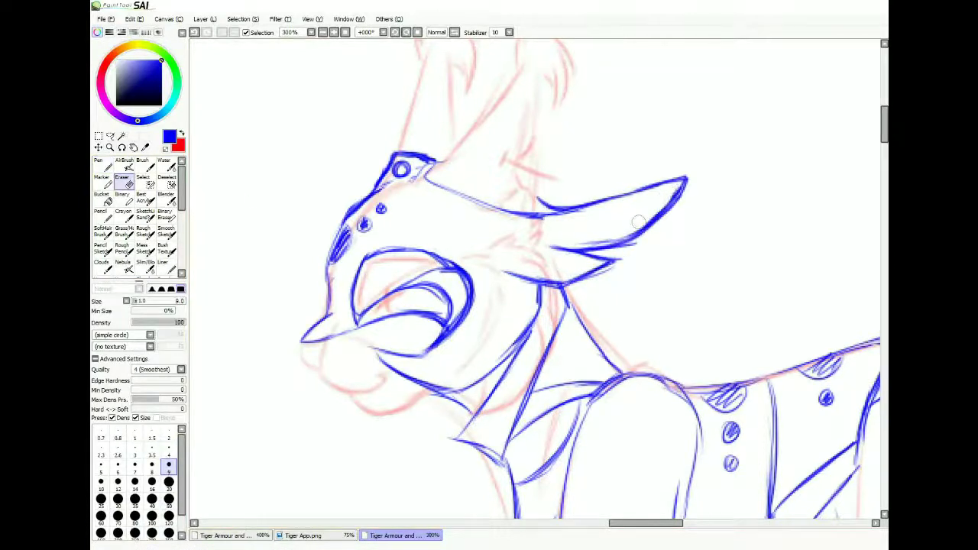
- Close the base of the pointed nose guard with a short blue line and reinforce the cheek plate's upper and lower edges
key("n")
key("e")
left_click_drag(339, 317, 334, 327)
key("n")
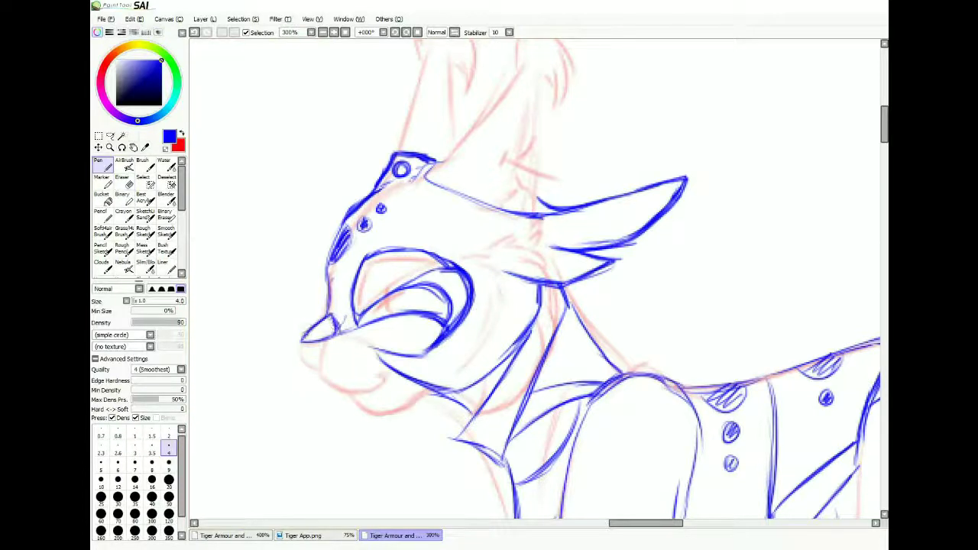
left_click_drag(421, 313, 369, 320)
left_click_drag(429, 353, 369, 348)
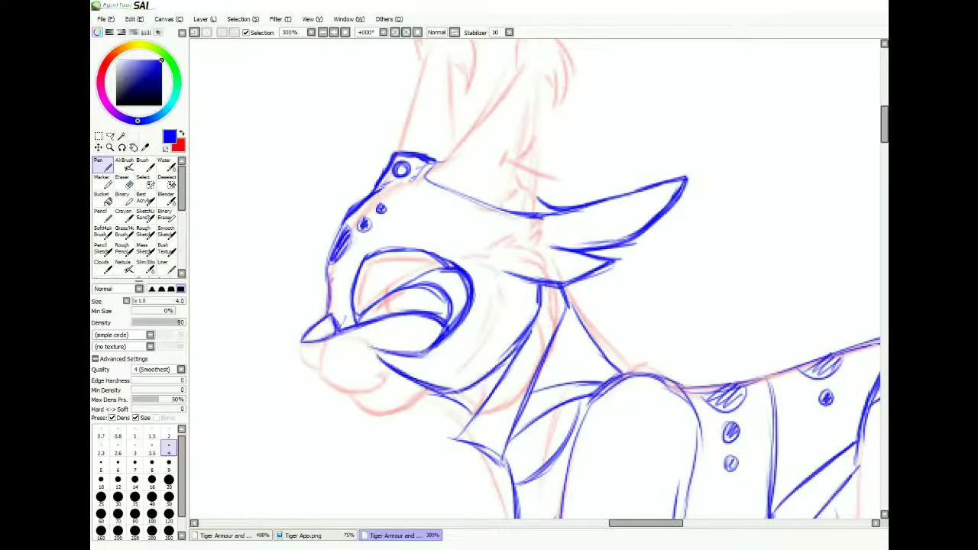
scroll(421, 227, "down", 7)
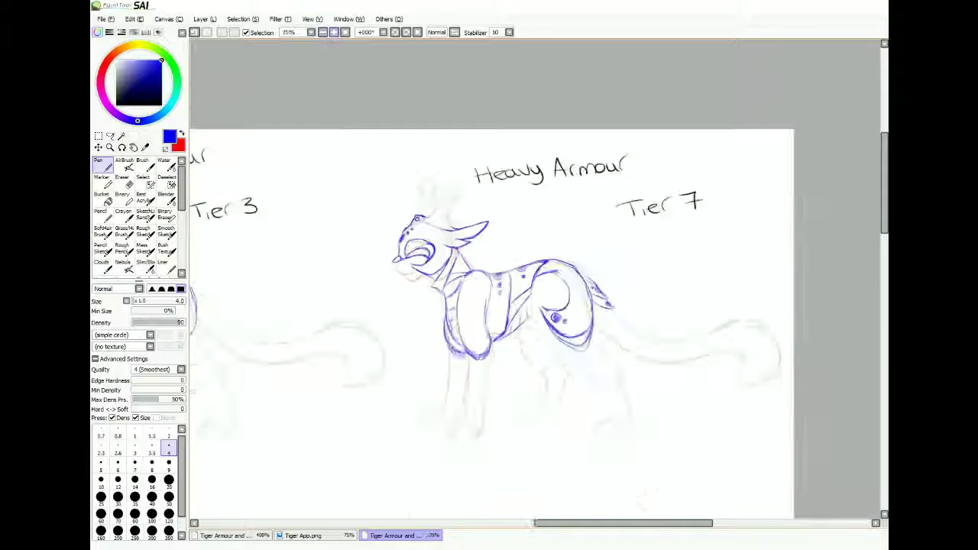
scroll(428, 237, "up", 7)
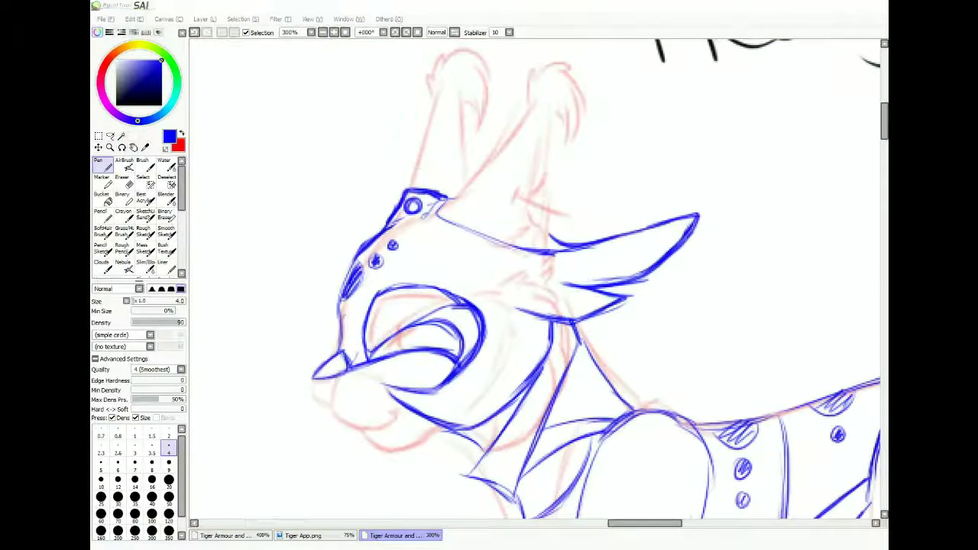